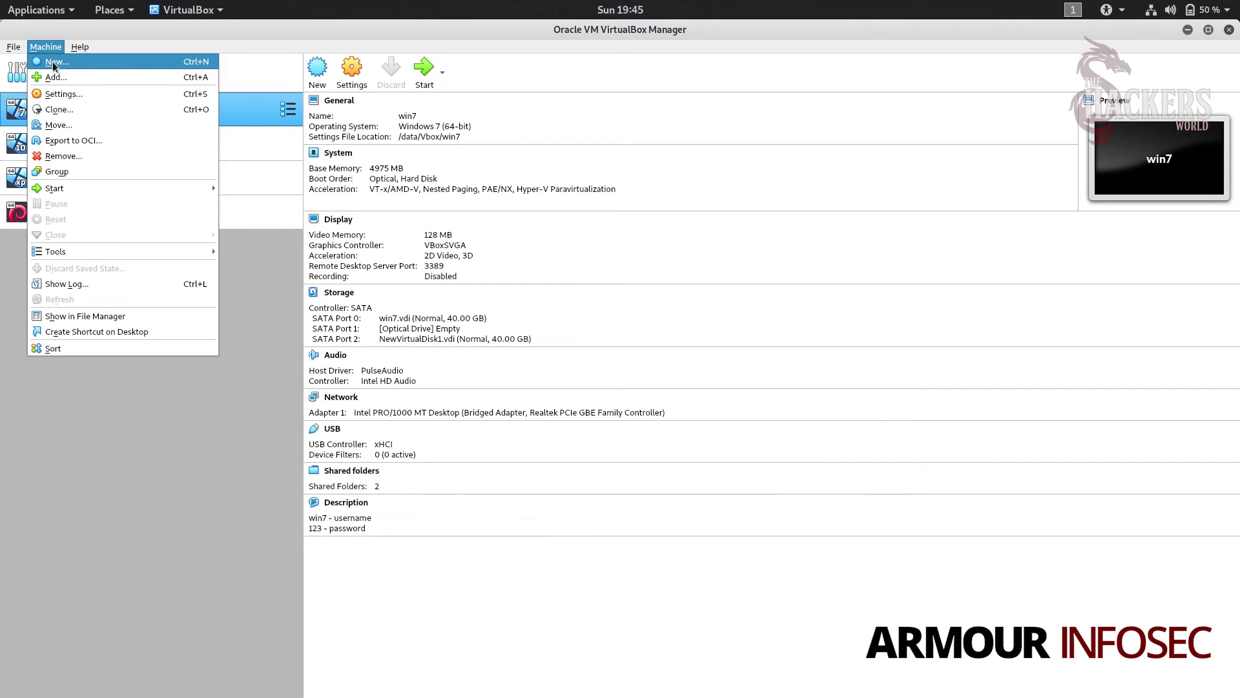
Start a new virtual machine in expert mode, named server12, with type Microsoft Windows and version Windows 2012 (64-bit)
{"action": "left_click", "coordinate": [55, 65]}
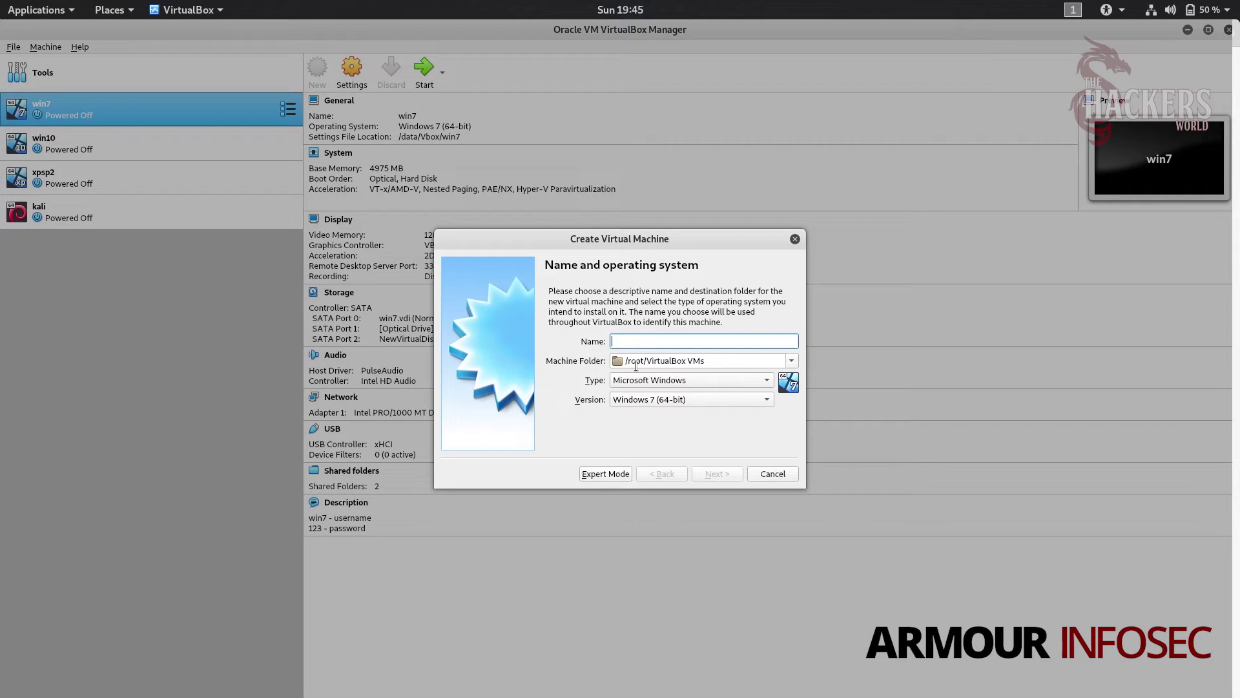
{"action": "left_click", "coordinate": [610, 475]}
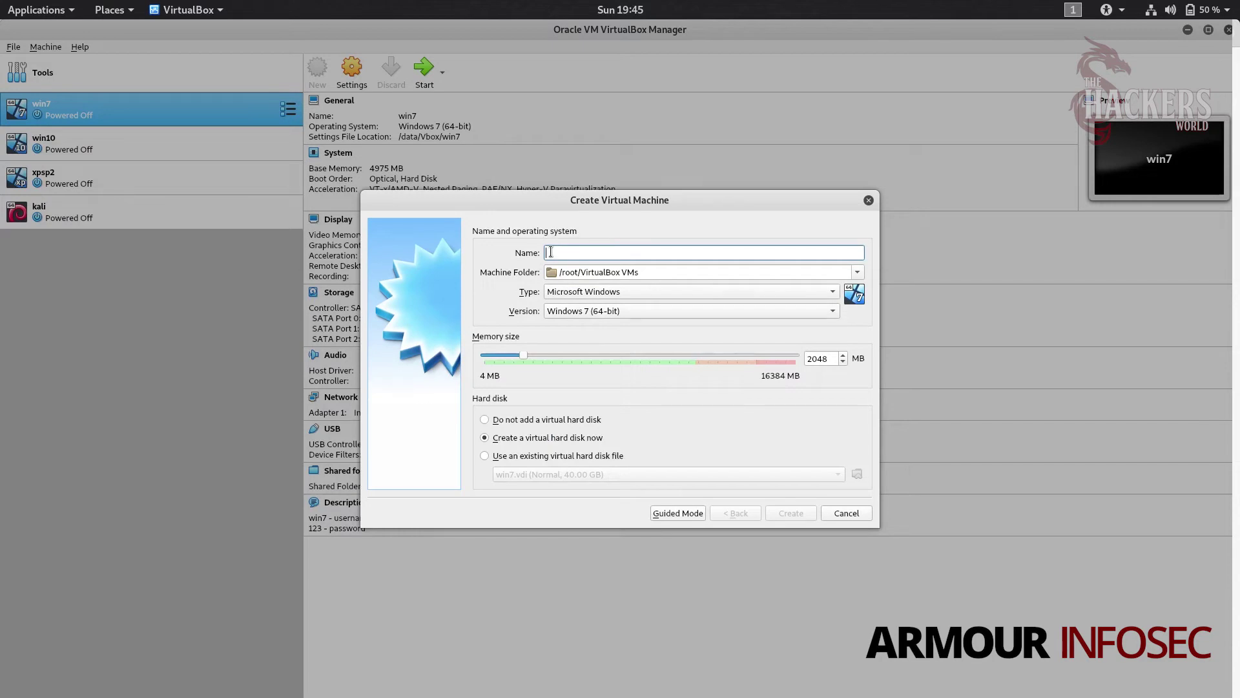
{"action": "type", "text": "s"}
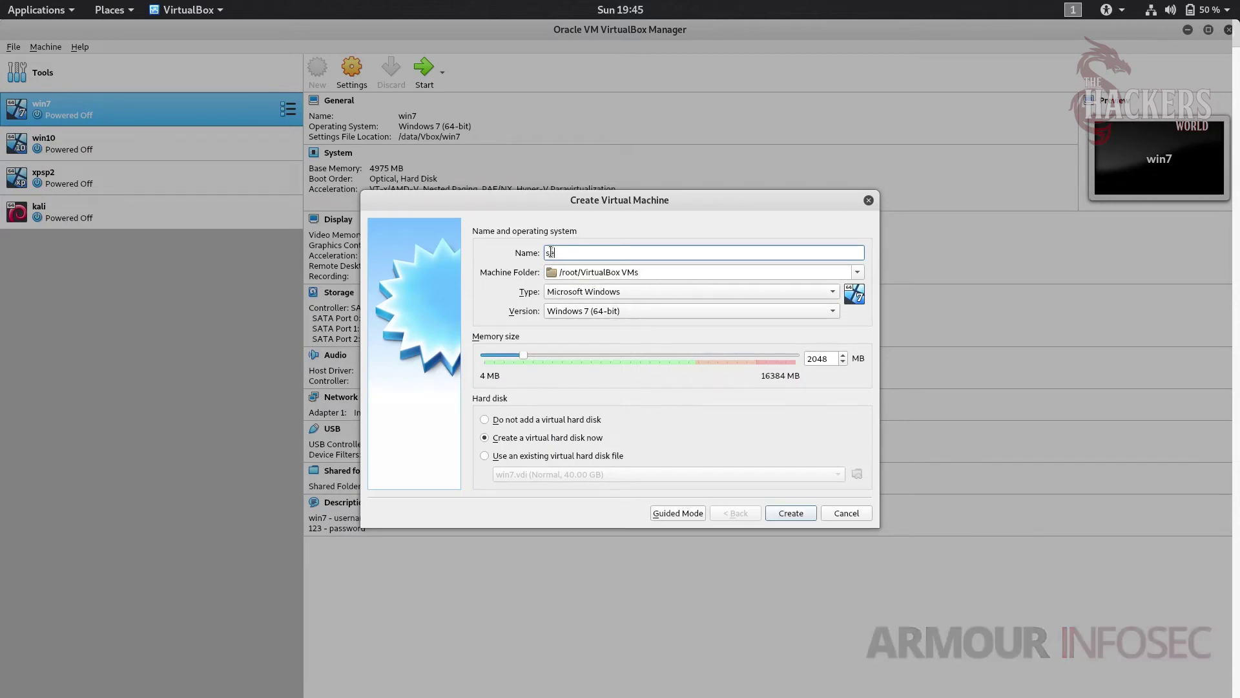
{"action": "type", "text": "erver12"}
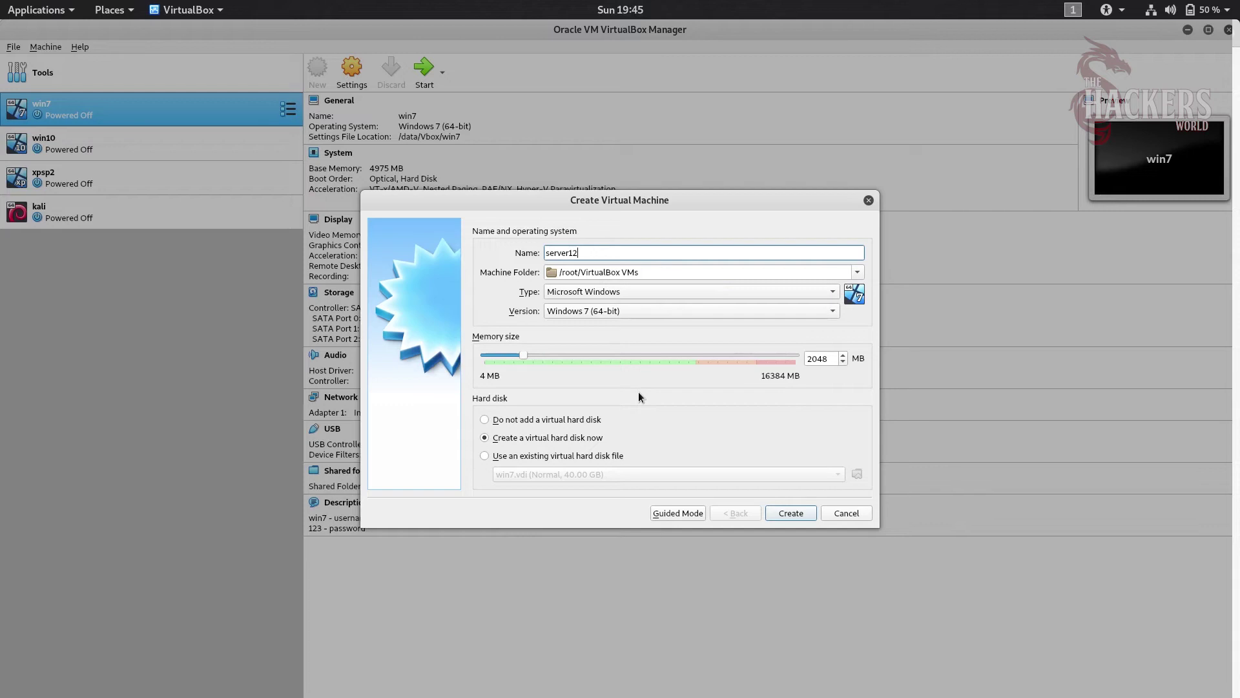
{"action": "left_click", "coordinate": [574, 292]}
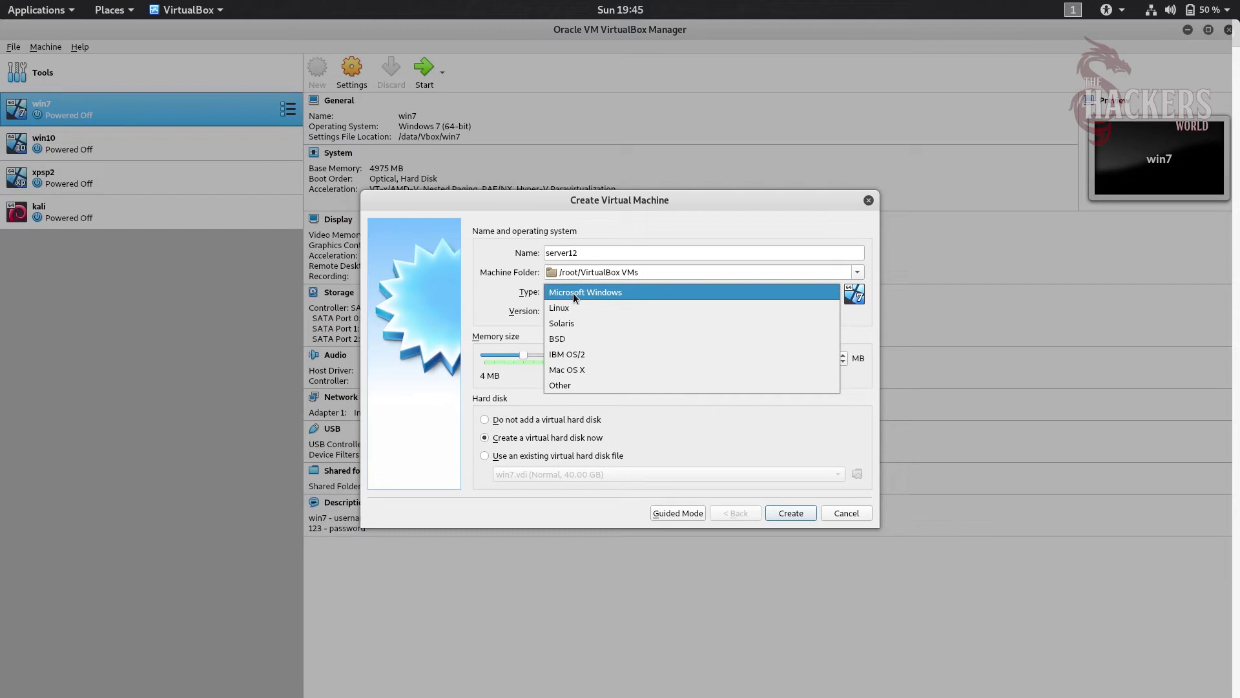
{"action": "left_click", "coordinate": [573, 292]}
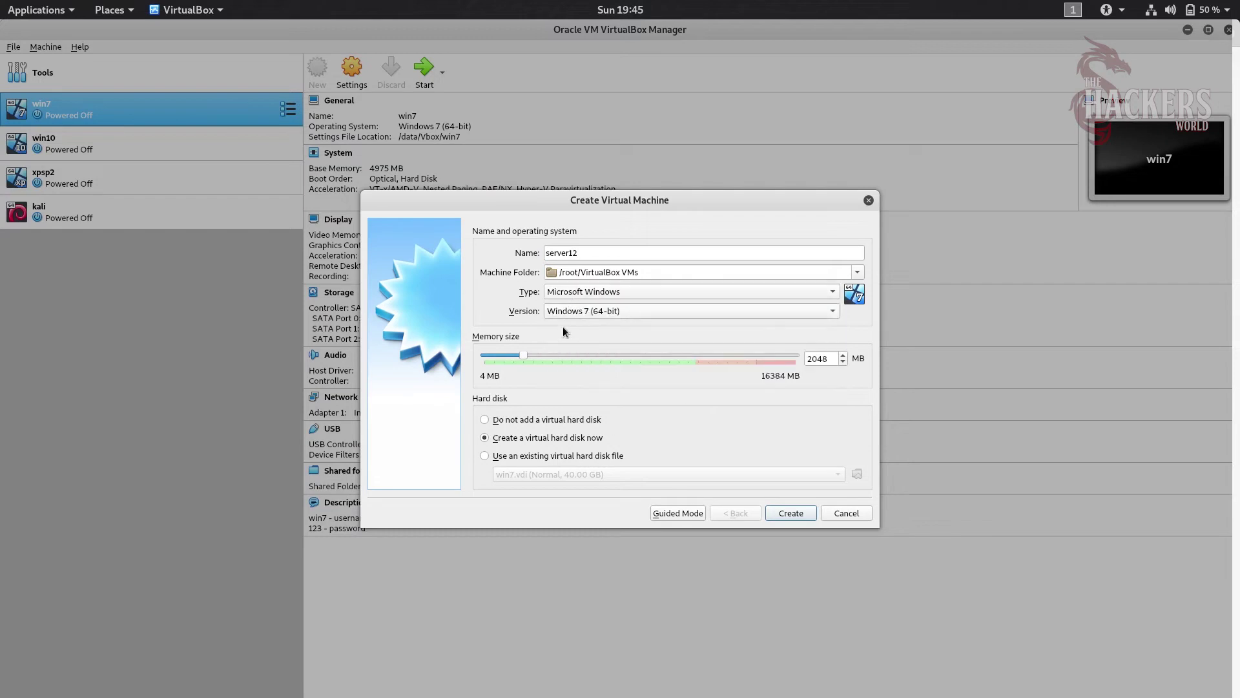
{"action": "left_click", "coordinate": [652, 311]}
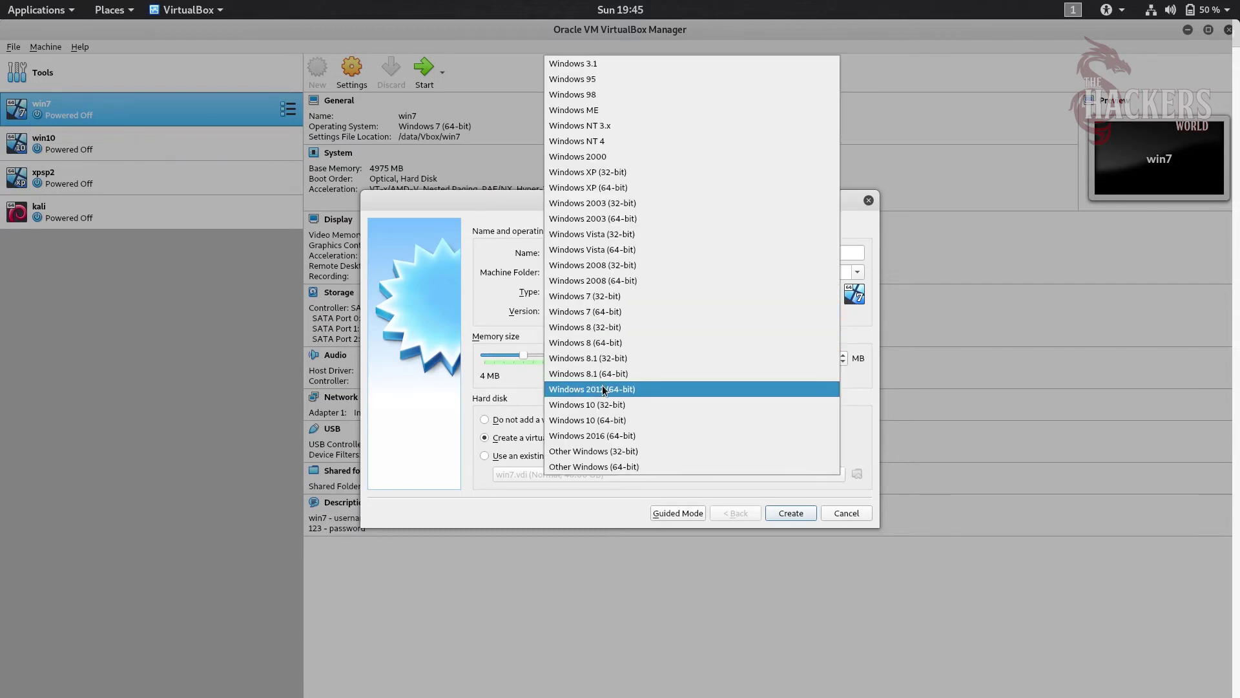
{"action": "left_click", "coordinate": [604, 390]}
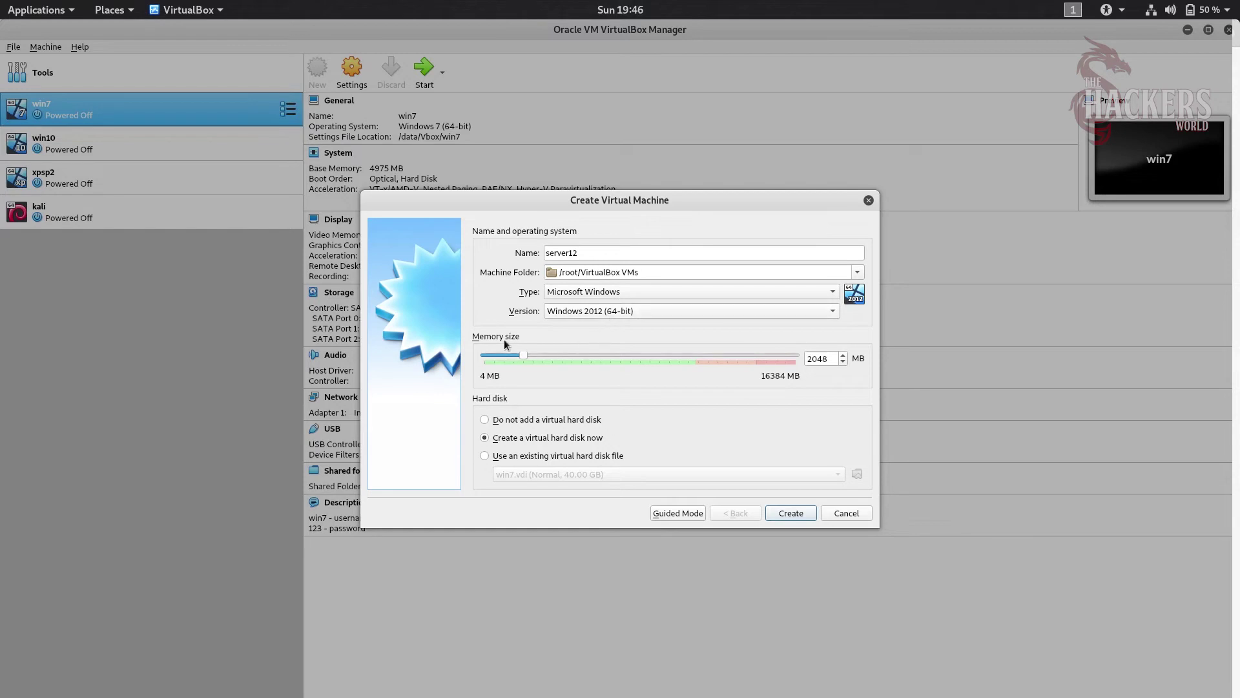
Set the memory size to 4092 MB and create the machine with a new 50 GB dynamically allocated VDI hard disk
{"action": "double_click", "coordinate": [817, 358]}
{"action": "type", "text": "4092"}
{"action": "left_click", "coordinate": [520, 437]}
{"action": "left_click", "coordinate": [798, 511]}
{"action": "left_click", "coordinate": [814, 310]}
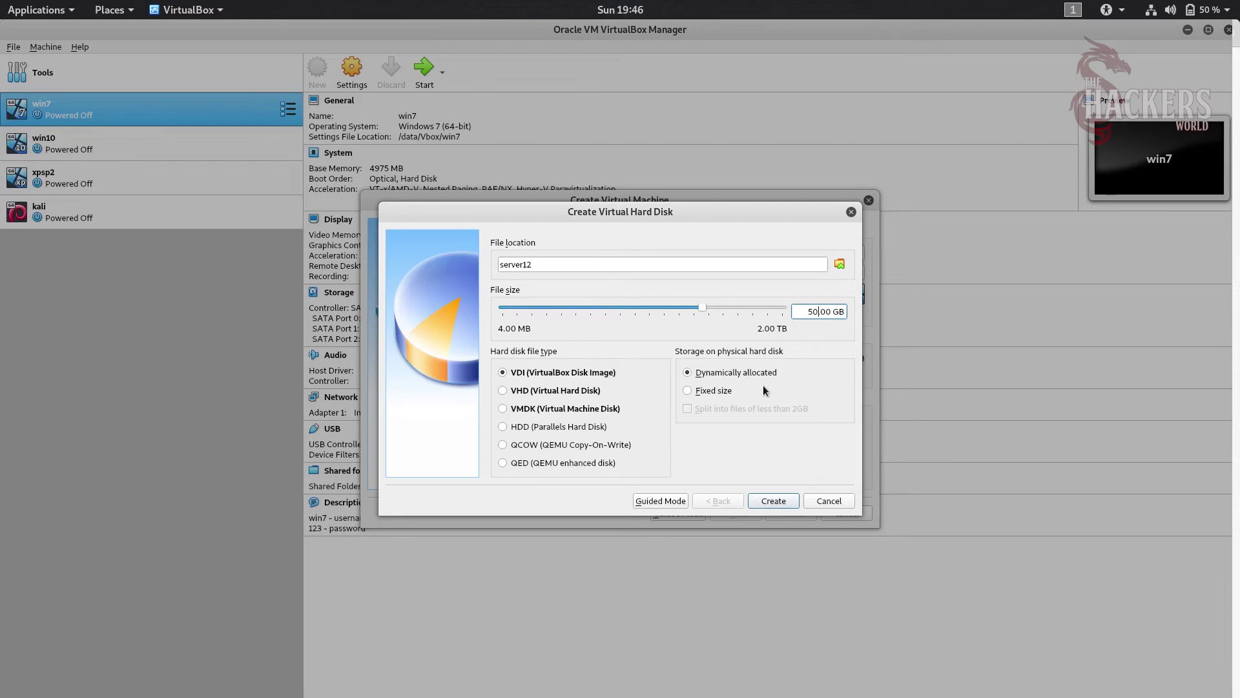
{"action": "left_click", "coordinate": [773, 500]}
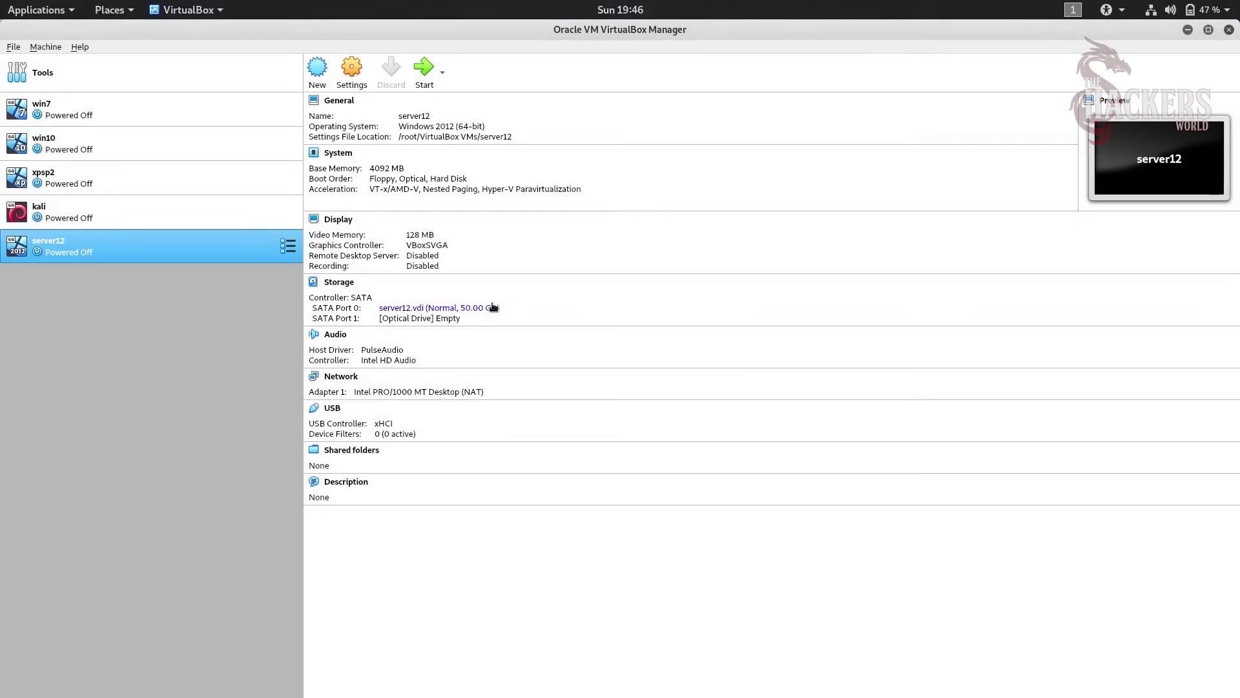
Show the server12 machine's files in the file manager, examine them, and return to VirtualBox
{"action": "right_click", "coordinate": [169, 245]}
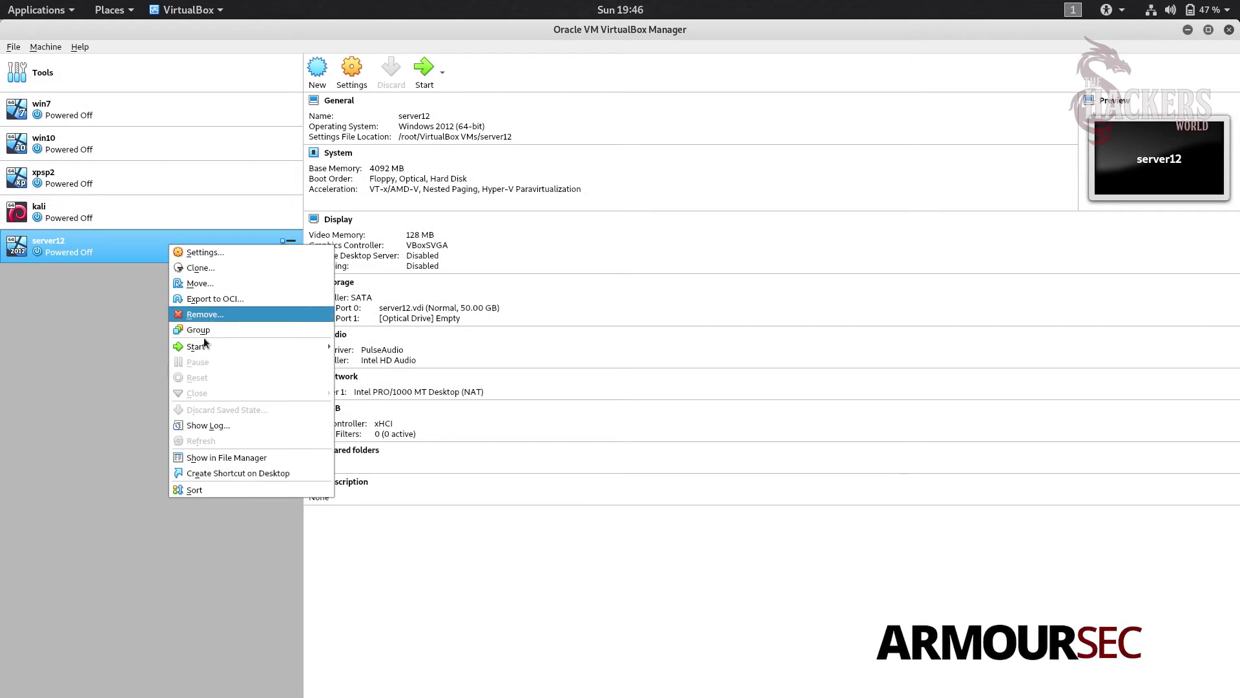
{"action": "left_click", "coordinate": [218, 458]}
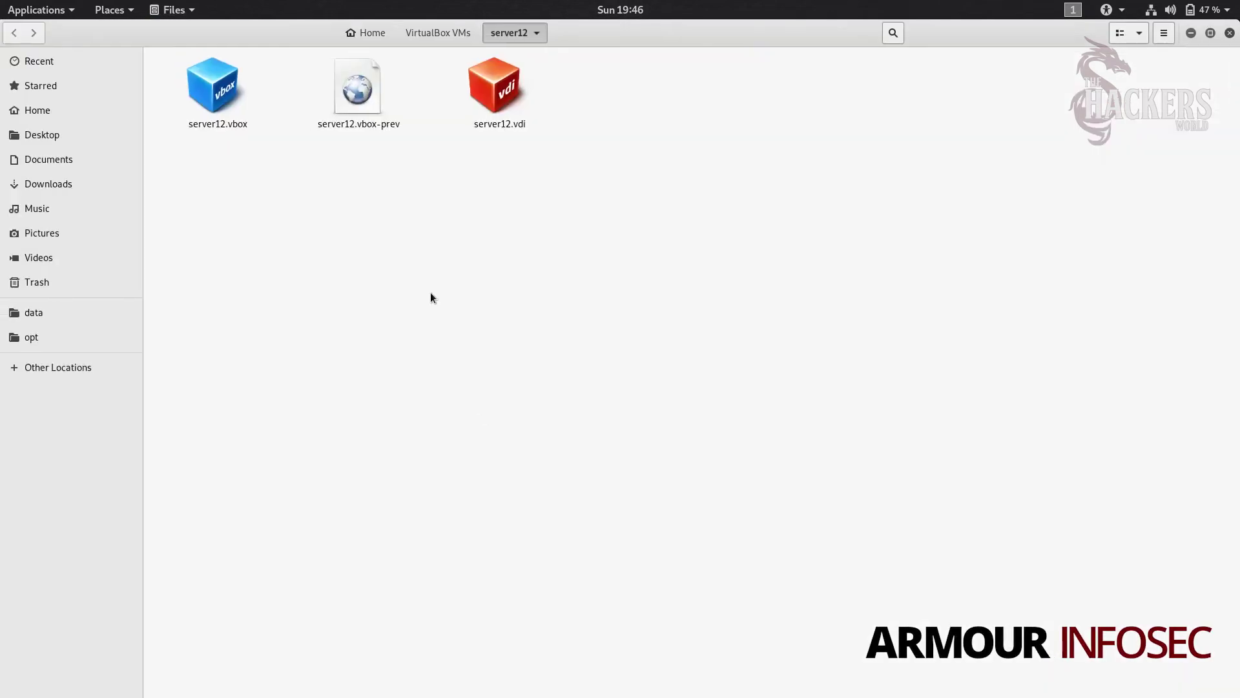
{"action": "left_click_drag", "start_coordinate": [477, 188], "coordinate": [162, 80]}
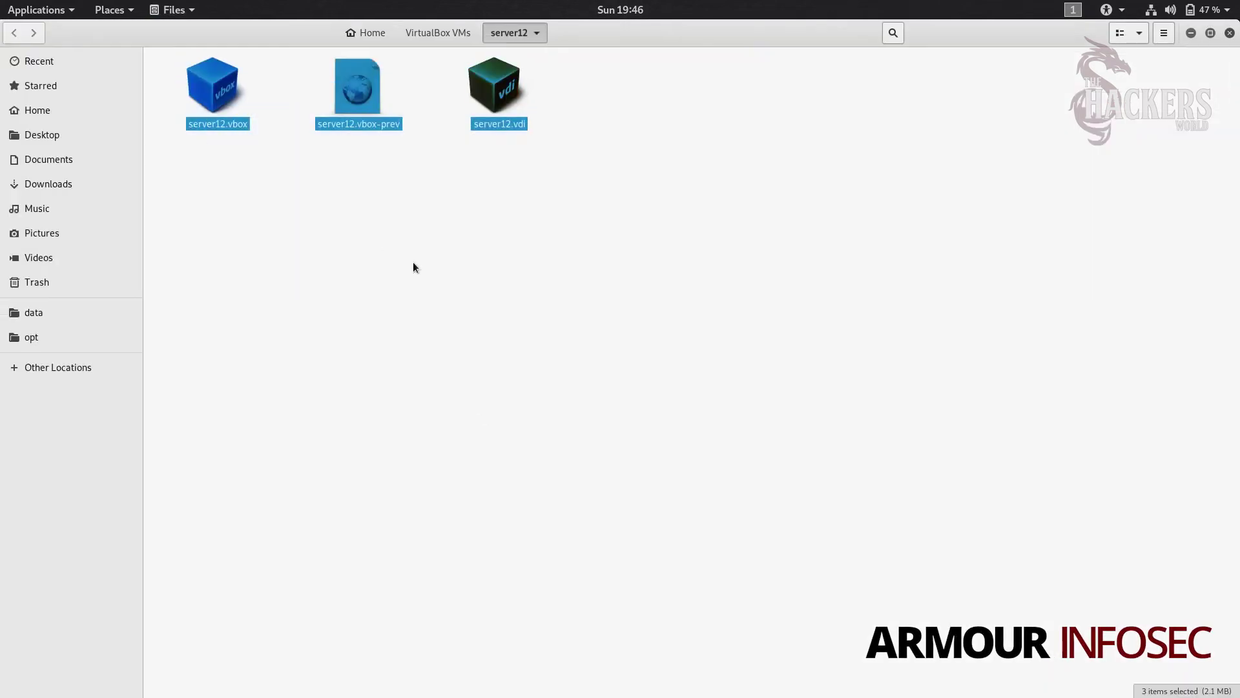
{"action": "left_click", "coordinate": [446, 194]}
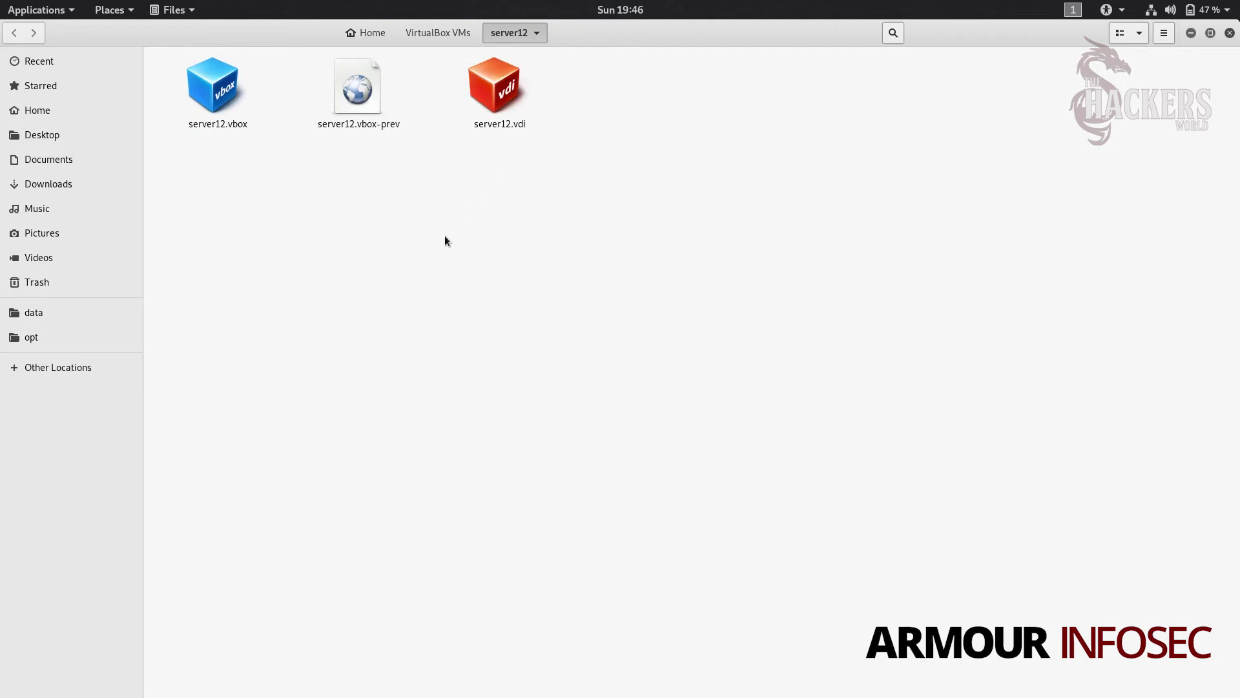
{"action": "key", "text": "alt+Tab"}
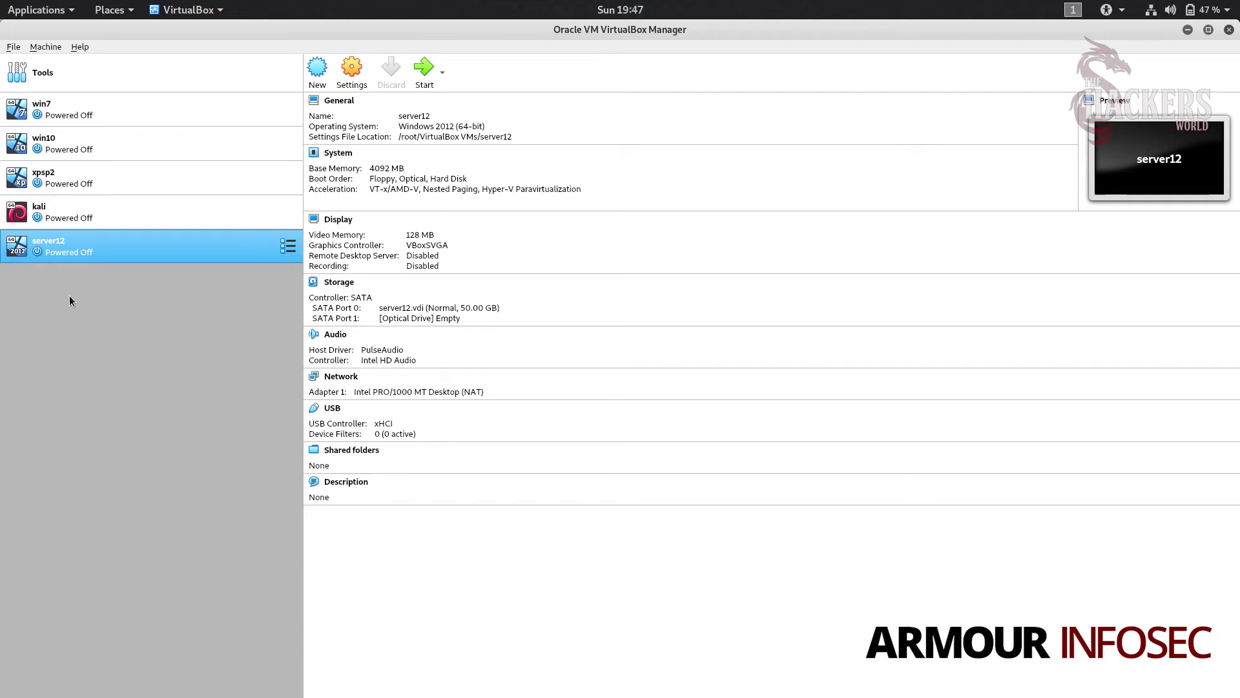
Remove server12 from the machine list only, without deleting its files from the hard disk
{"action": "right_click", "coordinate": [76, 253]}
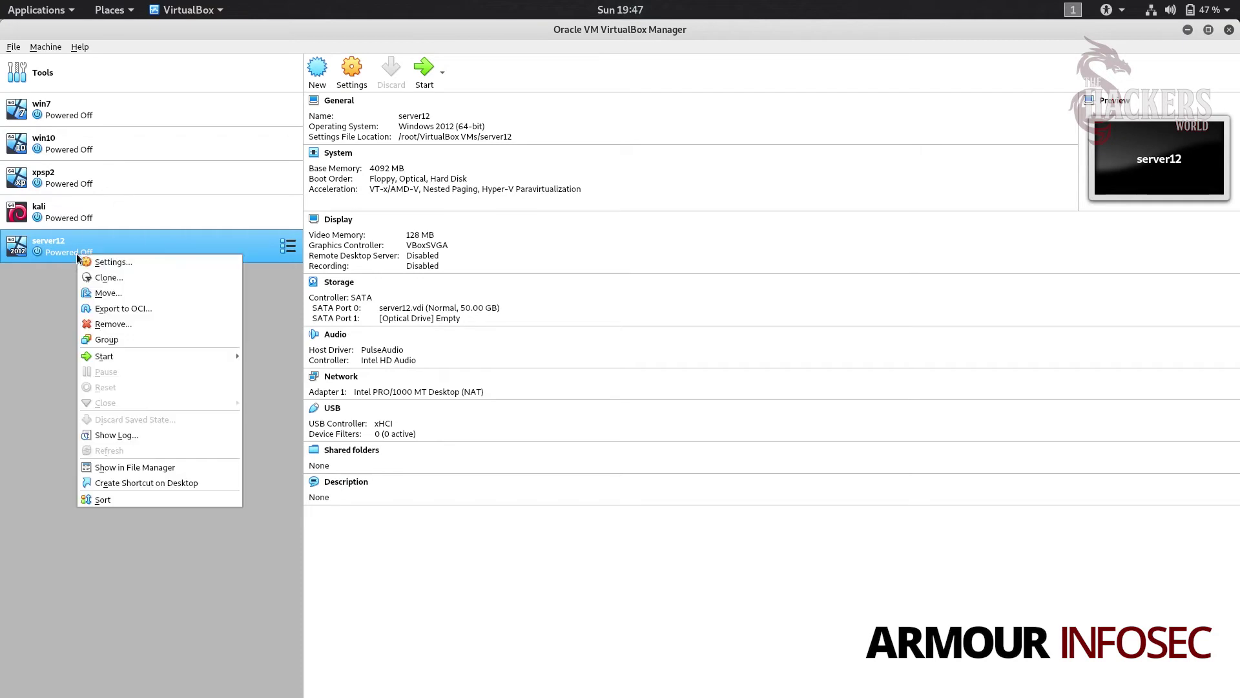
{"action": "left_click", "coordinate": [106, 324]}
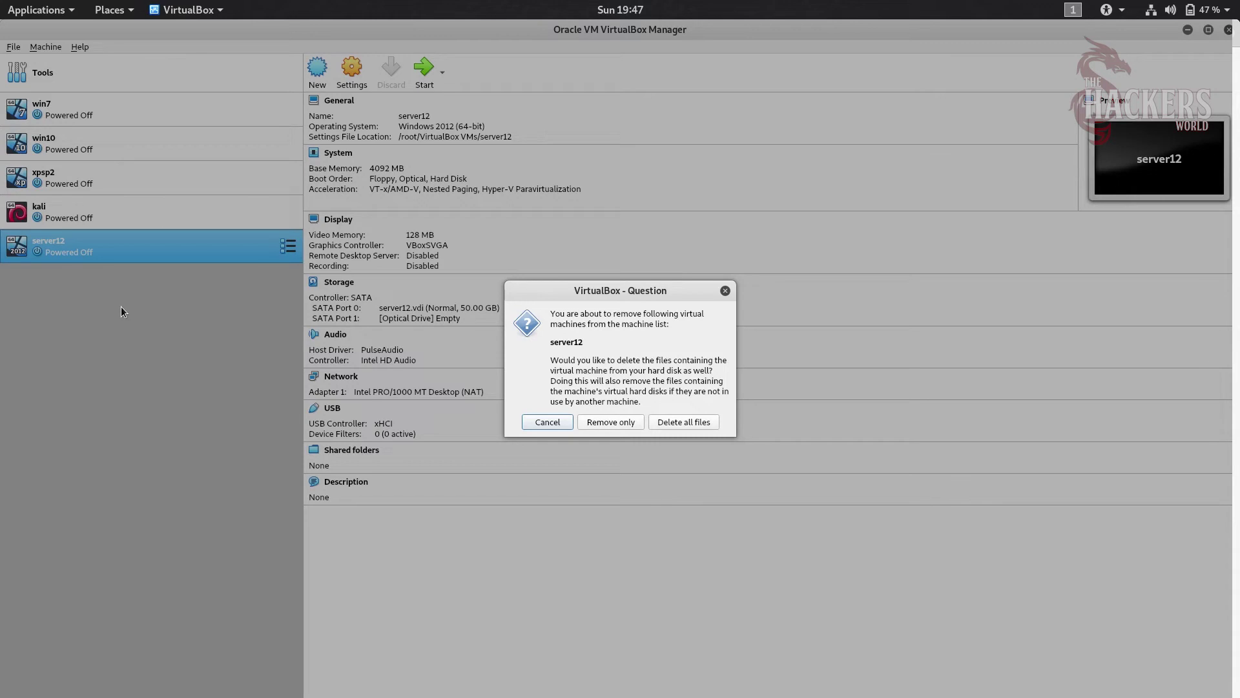
{"action": "left_click", "coordinate": [610, 421]}
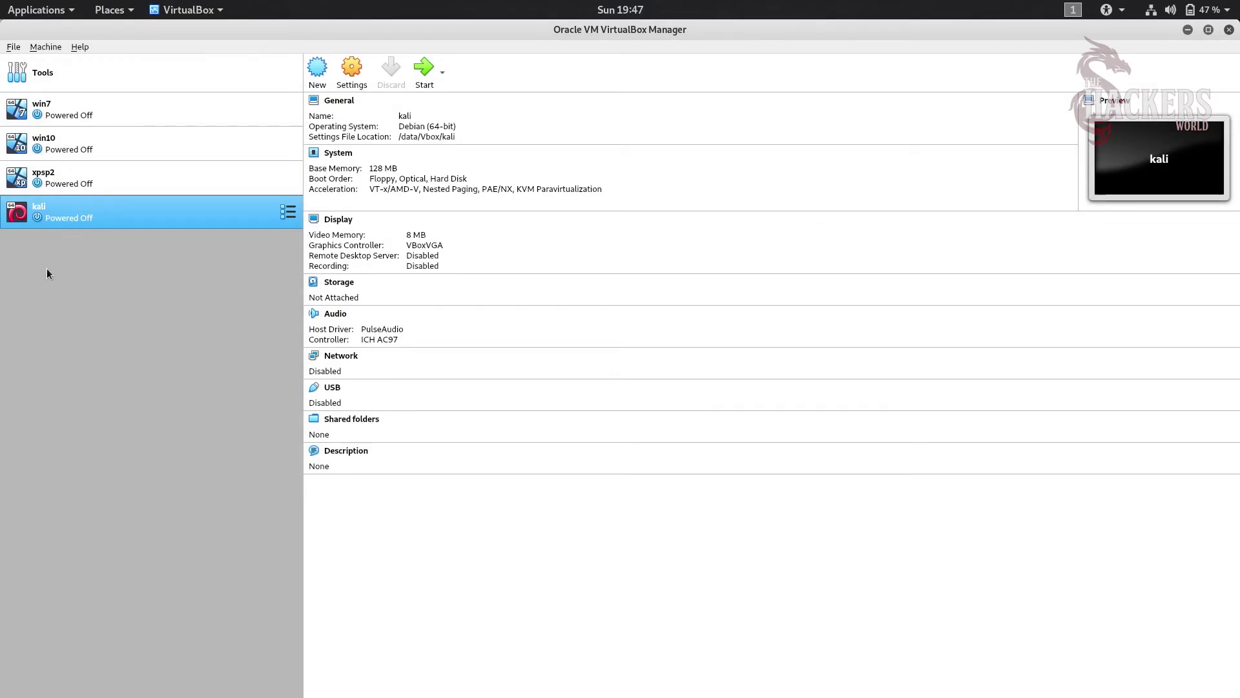
Check the server12 folder in the file manager for the machine's files, and return to VirtualBox
{"action": "mouse_move", "coordinate": [1, 1]}
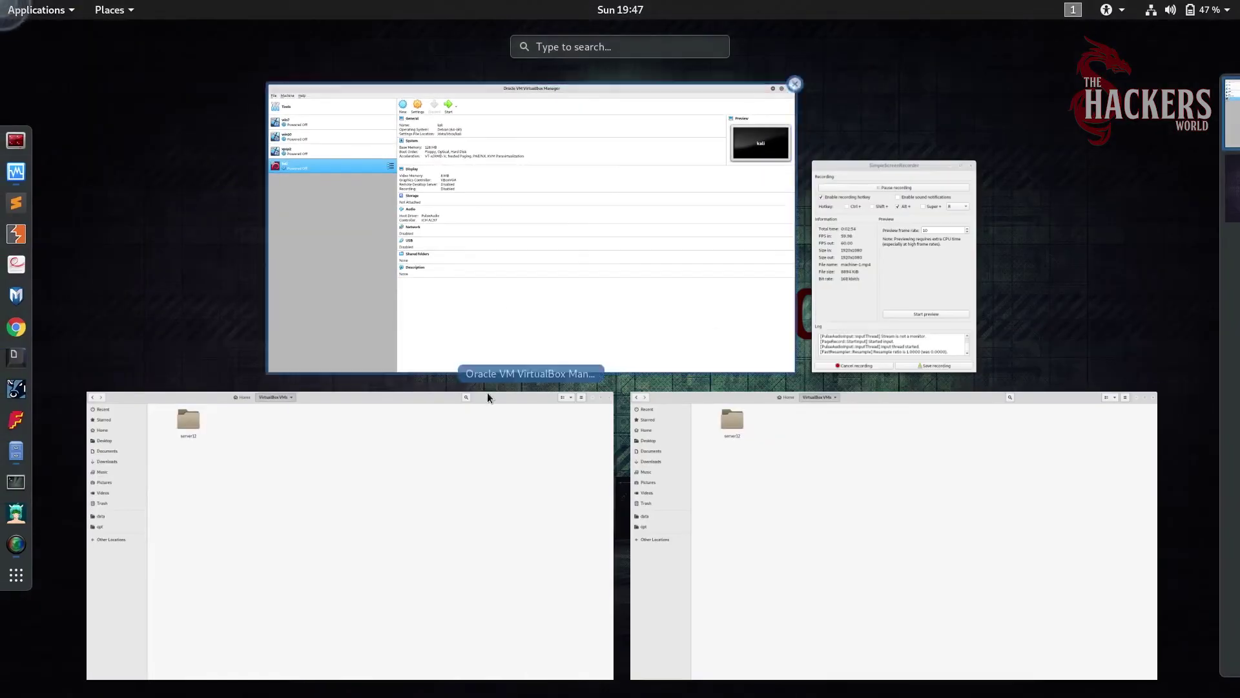
{"action": "left_click", "coordinate": [527, 467]}
{"action": "left_click", "coordinate": [238, 94]}
{"action": "double_click", "coordinate": [239, 98]}
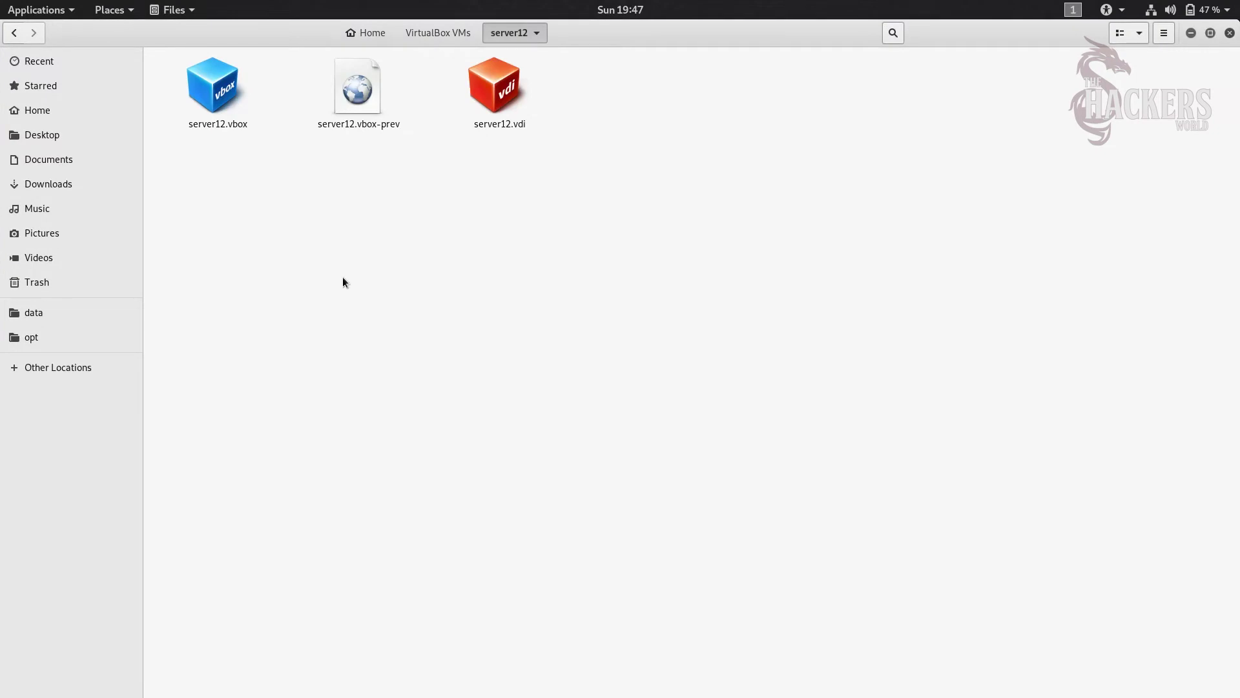
{"action": "mouse_move", "coordinate": [0, 0]}
{"action": "left_click", "coordinate": [362, 211]}
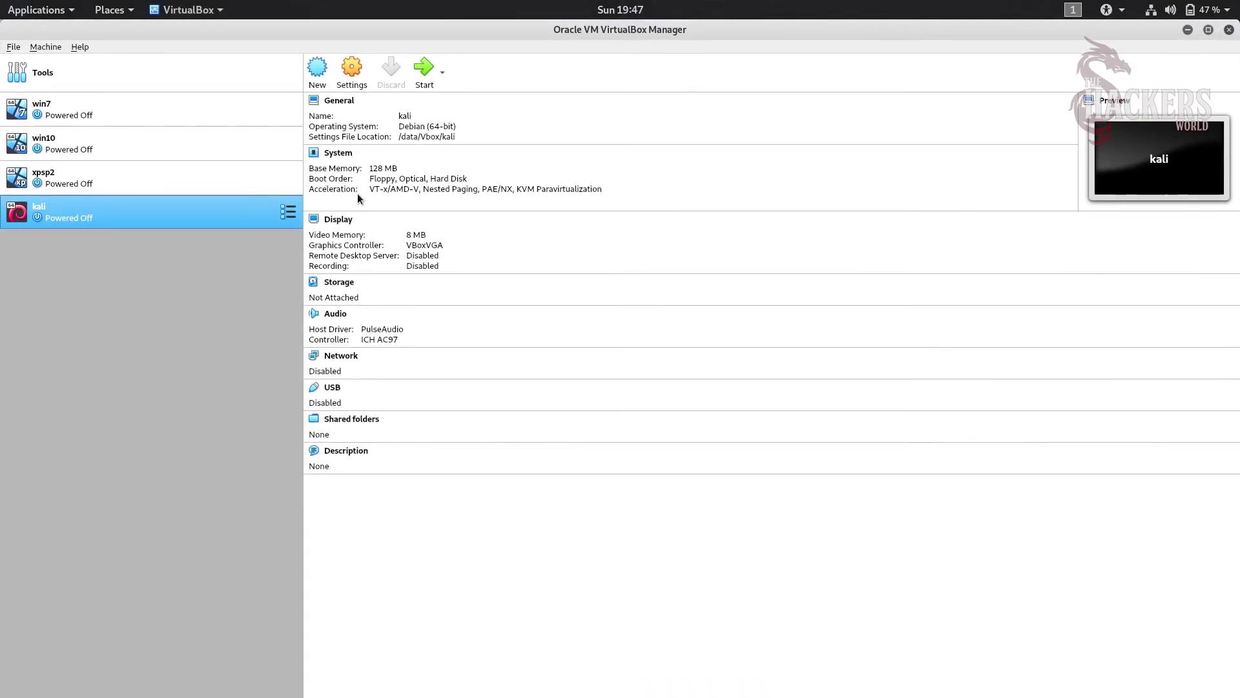
Add the existing machine back to the list from server12.vbox in the VirtualBox VMs/server12 folder
{"action": "left_click", "coordinate": [45, 47]}
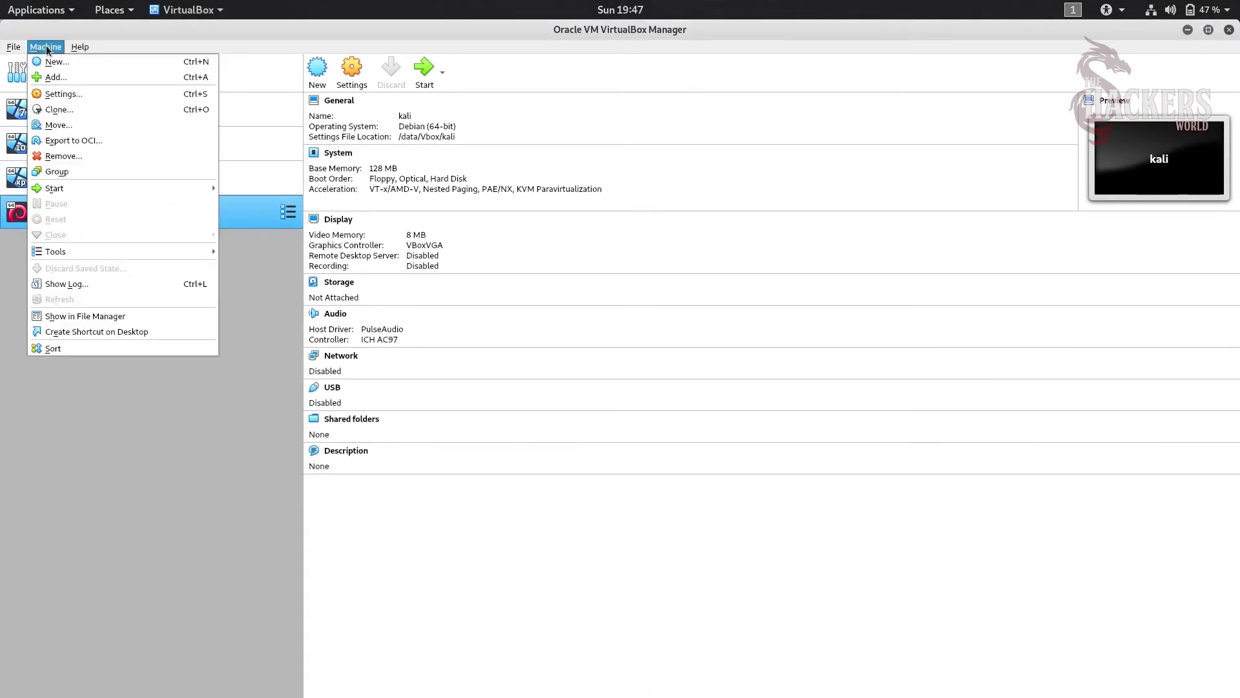
{"action": "left_click", "coordinate": [51, 81]}
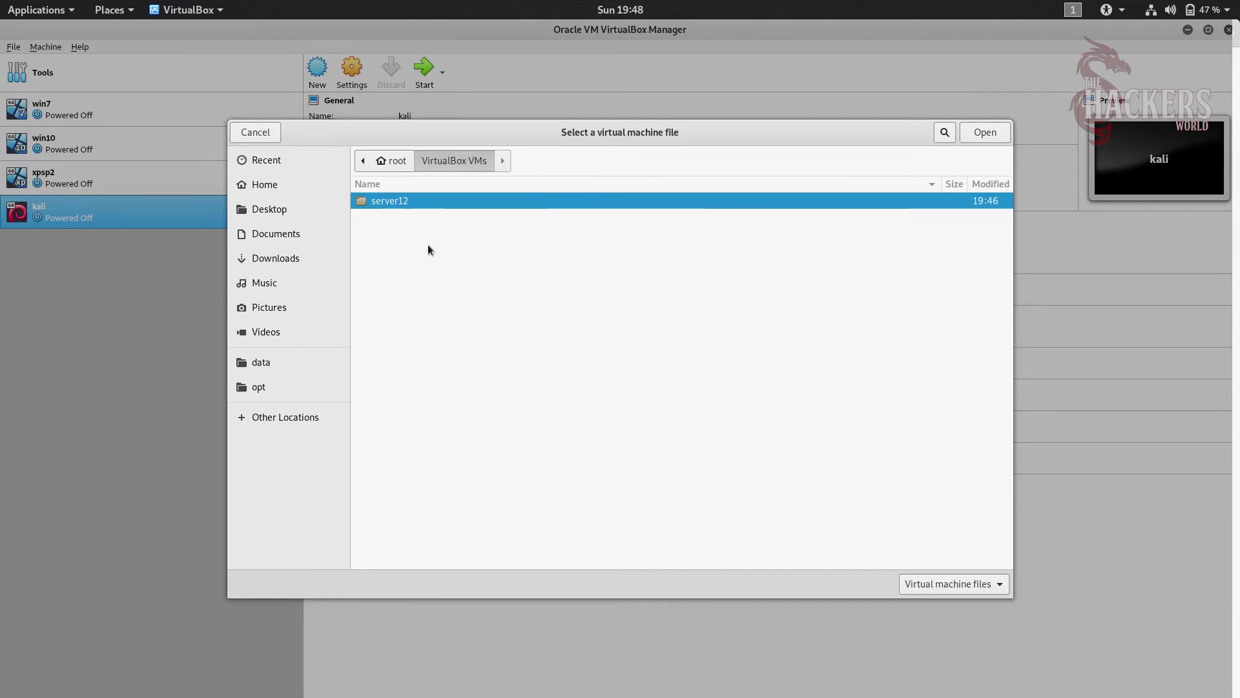
{"action": "double_click", "coordinate": [412, 206]}
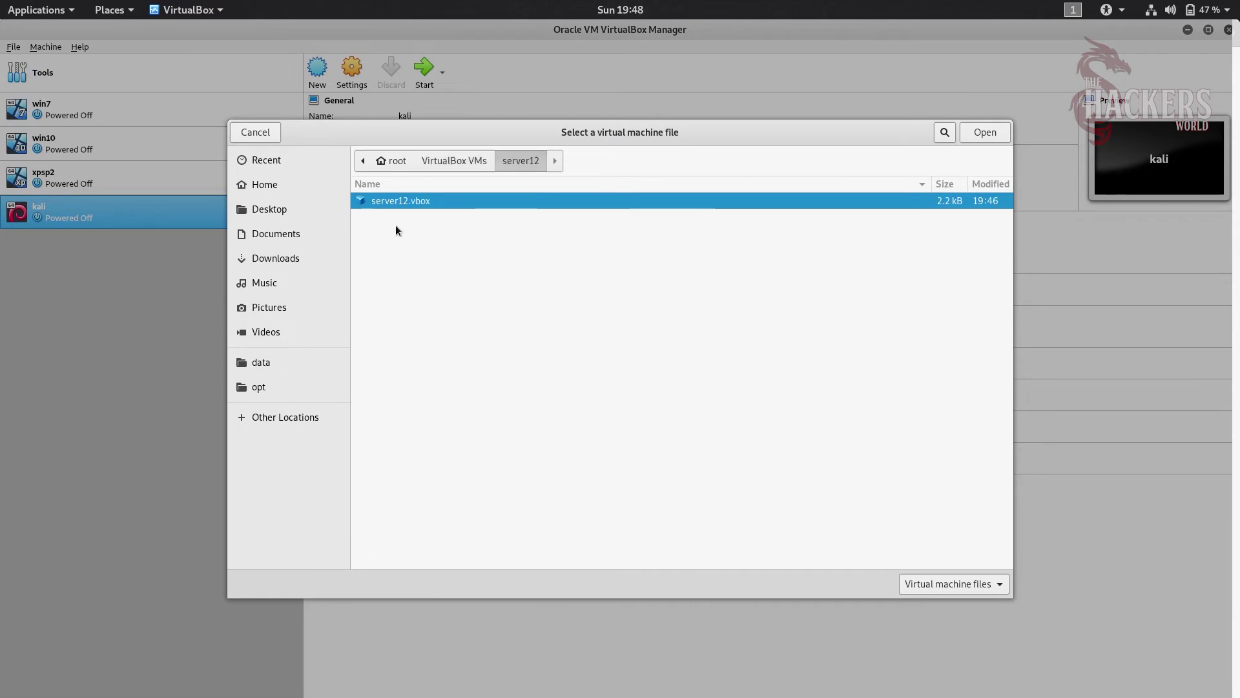
{"action": "left_click", "coordinate": [976, 133]}
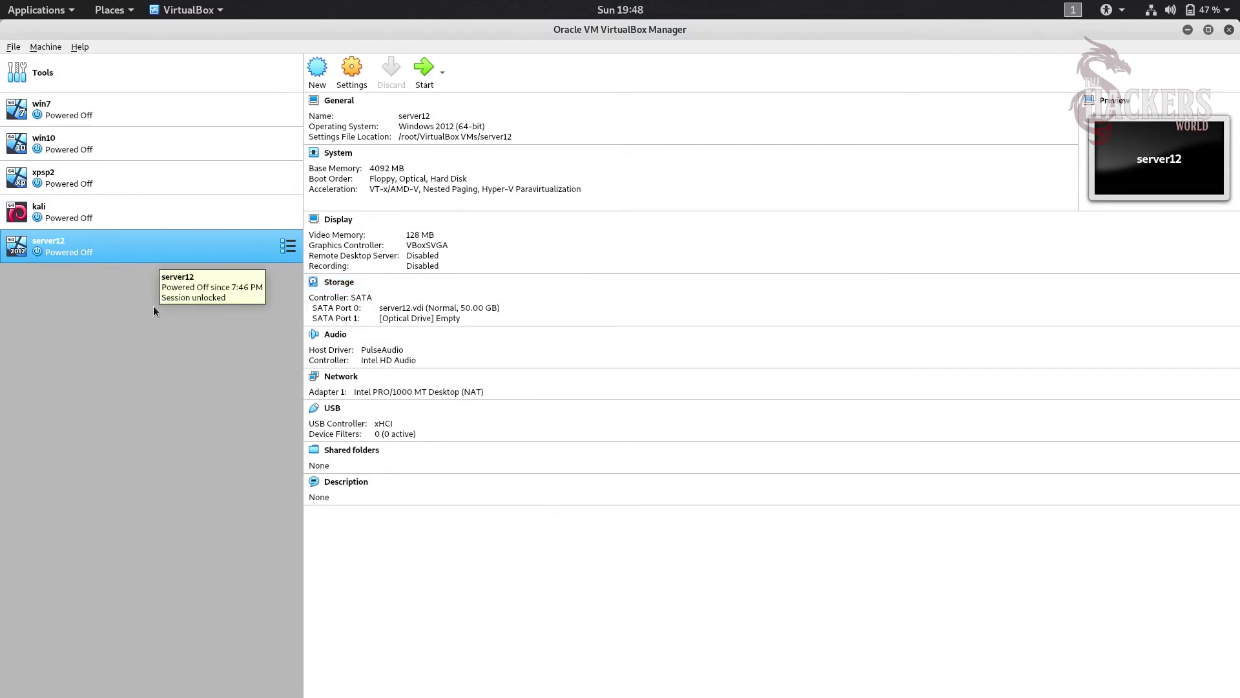
Remove server12 together with all its files on the hard disk, and check its folder in the file manager
{"action": "right_click", "coordinate": [78, 244]}
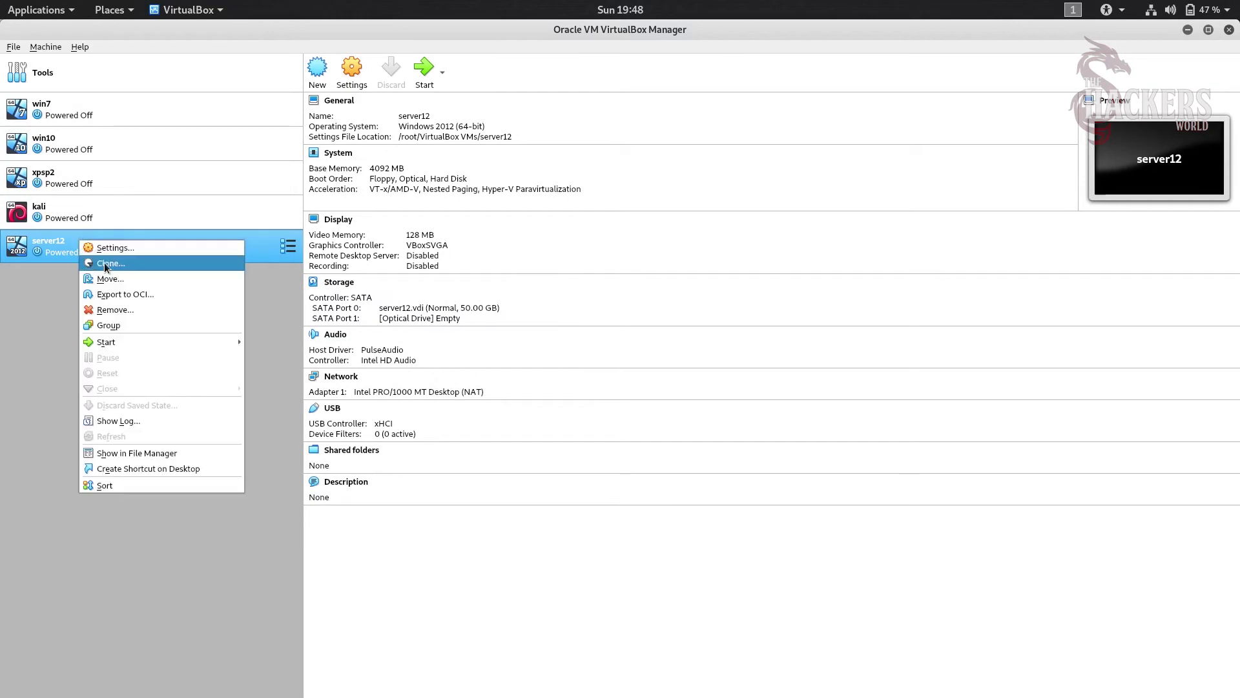
{"action": "left_click", "coordinate": [126, 315]}
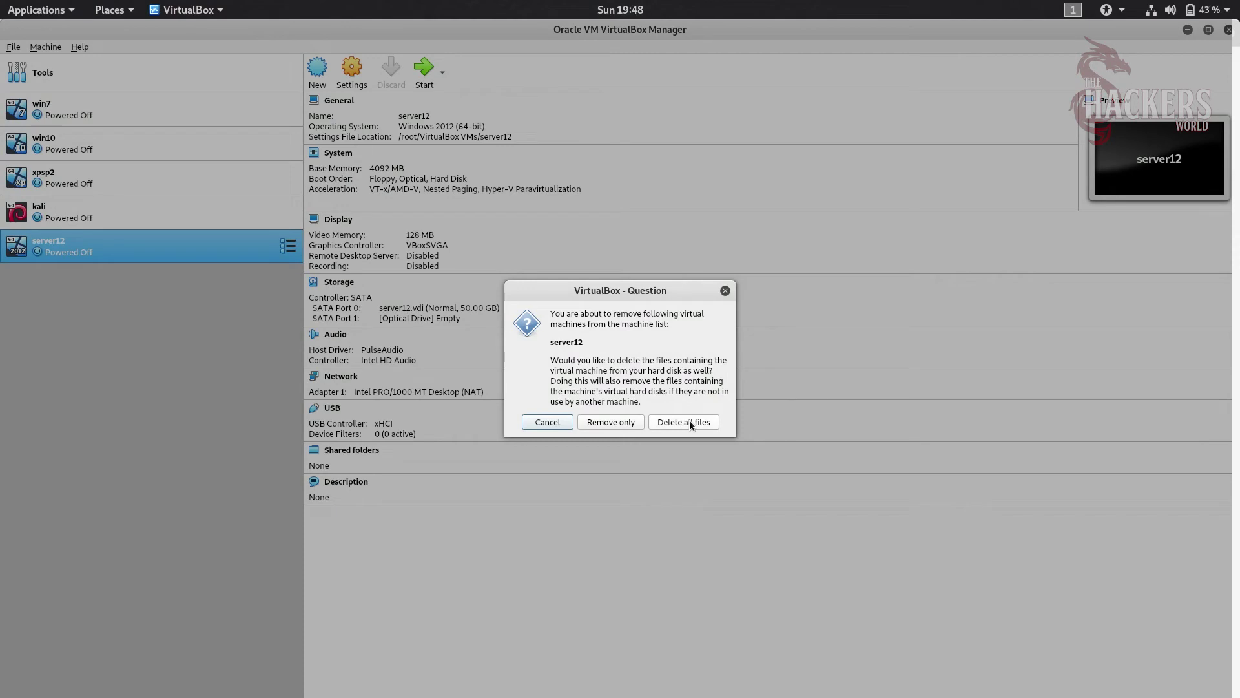
{"action": "left_click", "coordinate": [688, 422]}
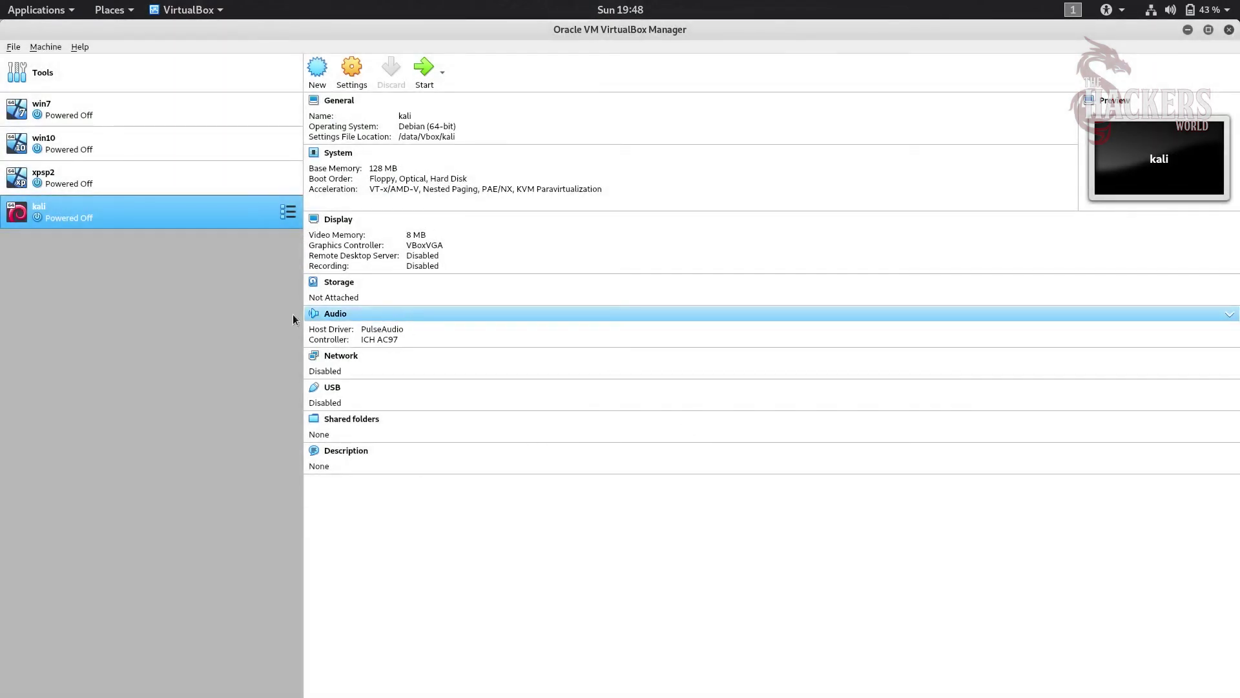
{"action": "mouse_move", "coordinate": [2, 3]}
{"action": "left_click", "coordinate": [348, 536]}
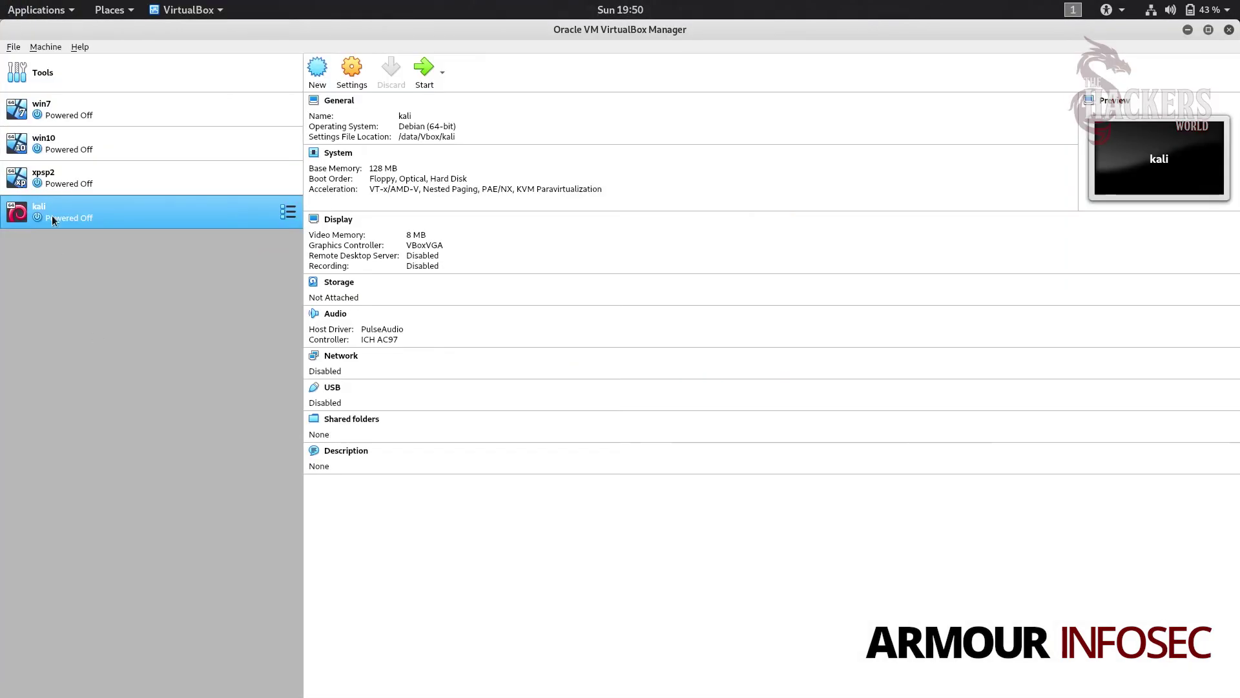
Add the existing machine centos 7 - 2.vbox from the data/Vbox/centos 7 - 2 folder and show its details
{"action": "left_click", "coordinate": [57, 49]}
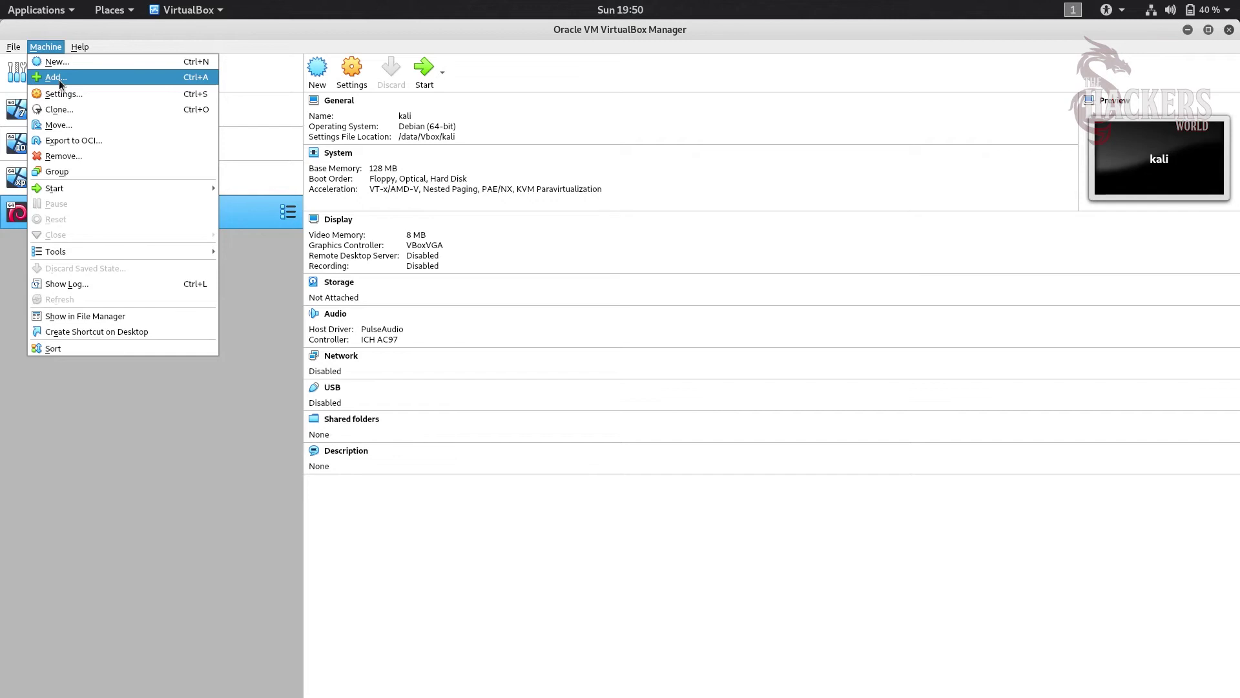
{"action": "left_click", "coordinate": [60, 79]}
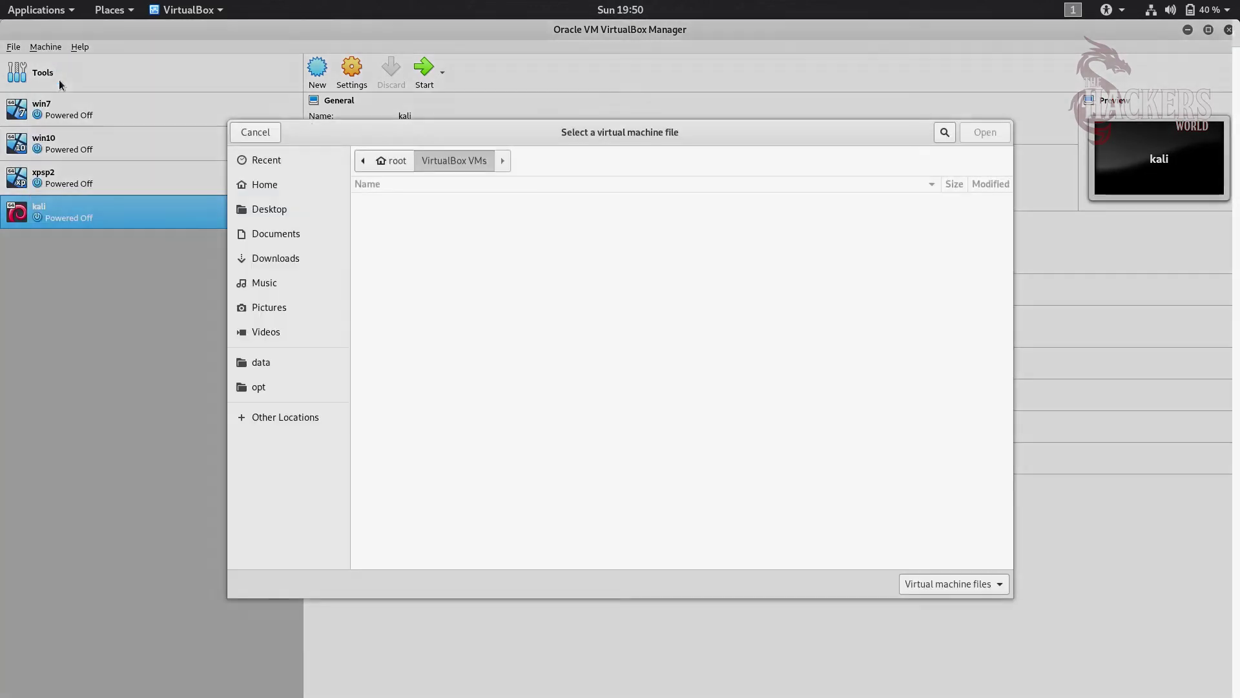
{"action": "left_click", "coordinate": [274, 365]}
{"action": "double_click", "coordinate": [452, 314]}
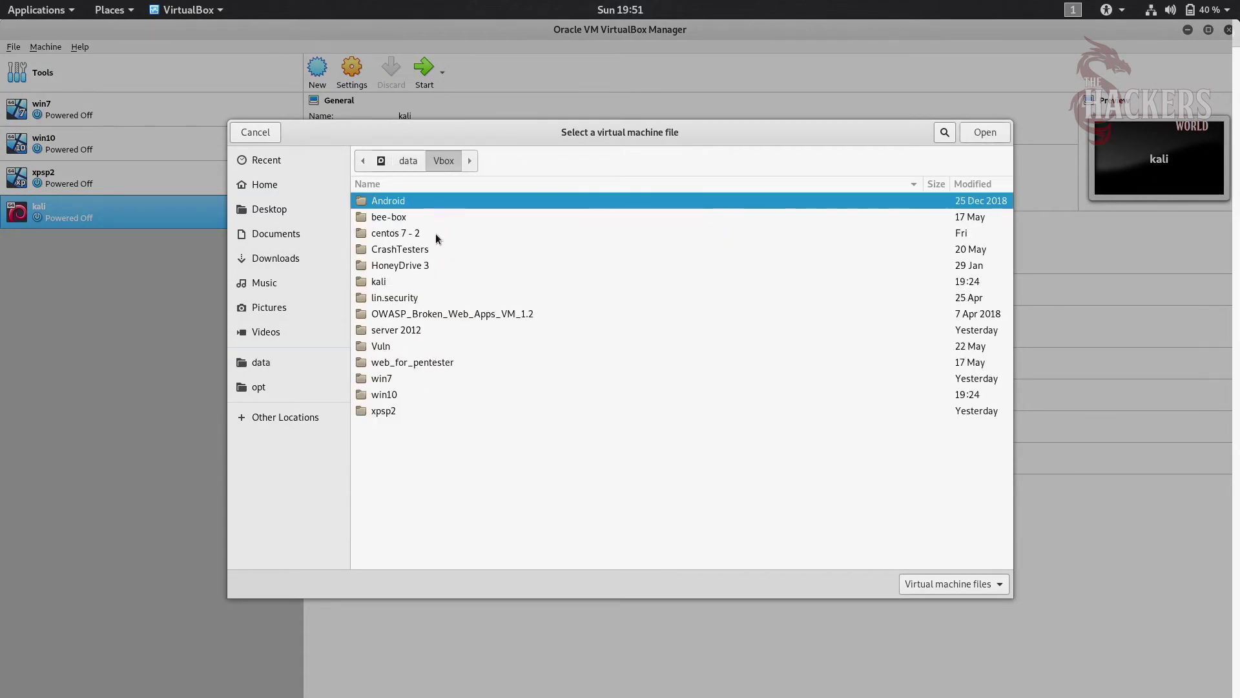
{"action": "double_click", "coordinate": [382, 234]}
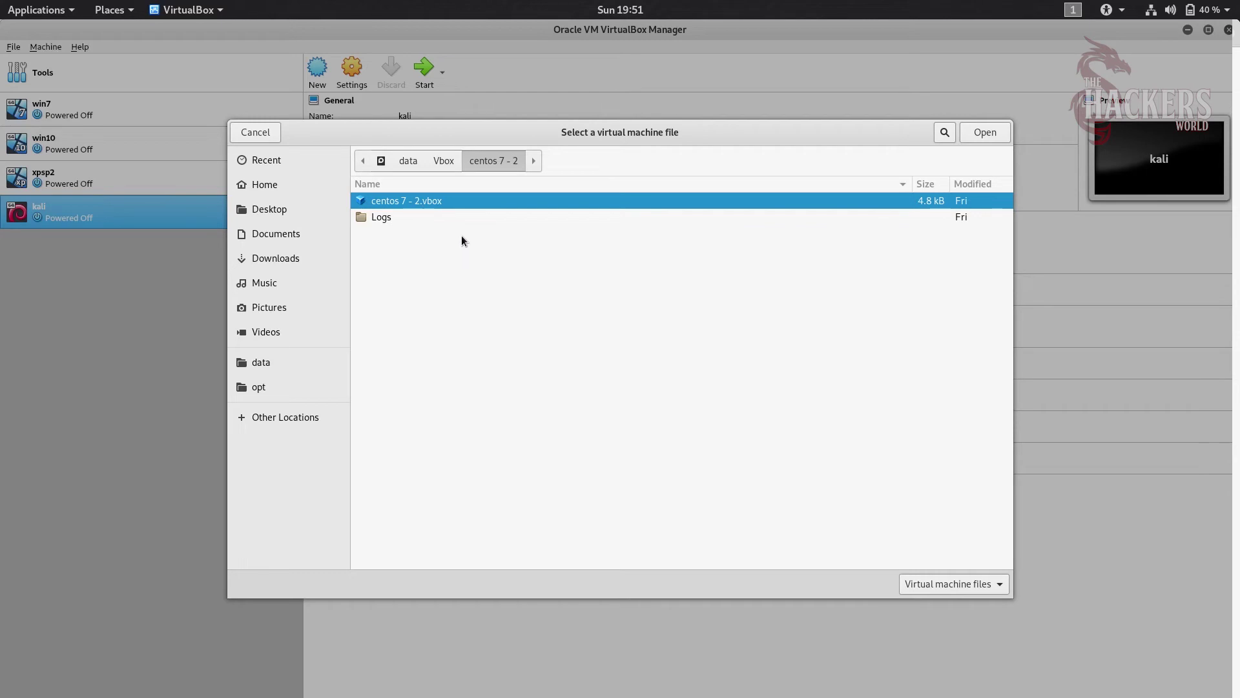
{"action": "left_click", "coordinate": [977, 134]}
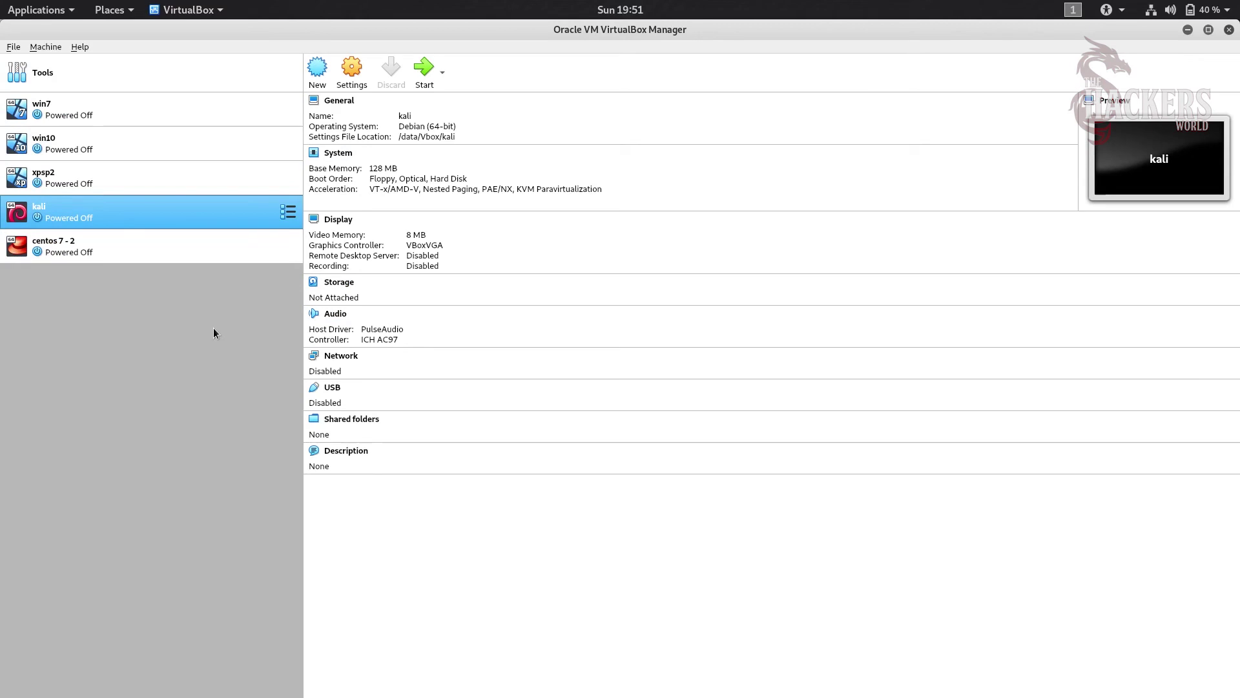
{"action": "left_click", "coordinate": [113, 251]}
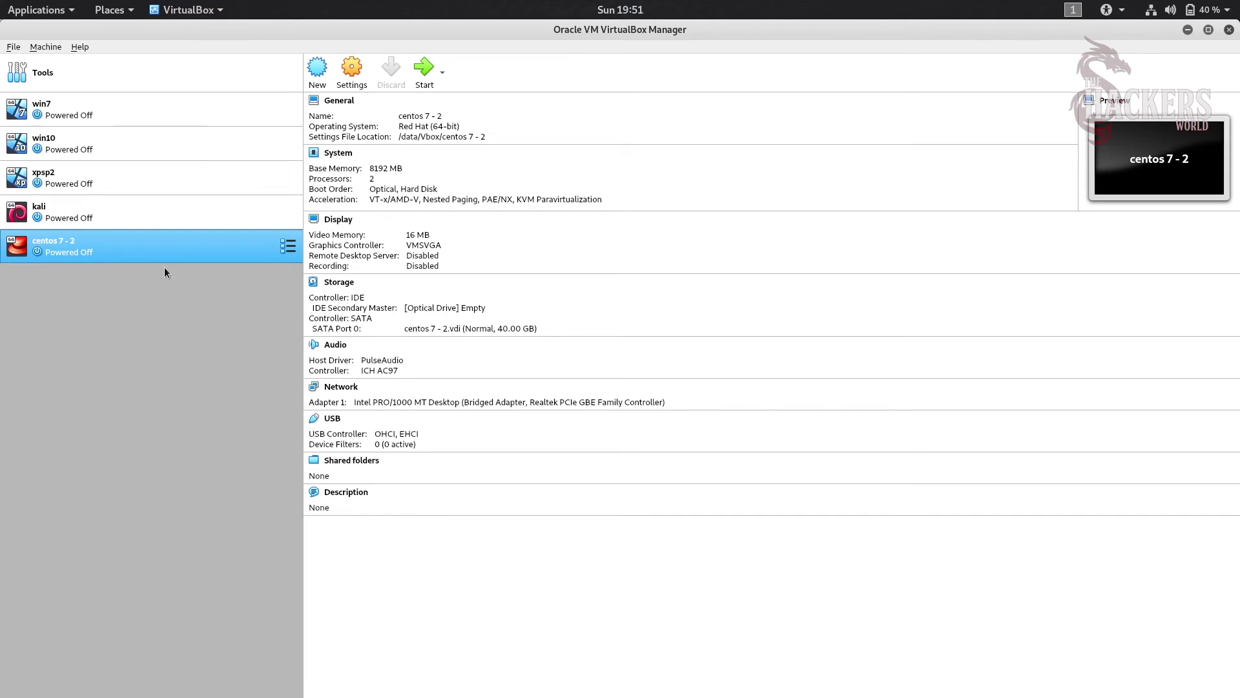
Look at the General settings of the centos 7 - 2 machine and close them without changes
{"action": "left_click", "coordinate": [48, 48]}
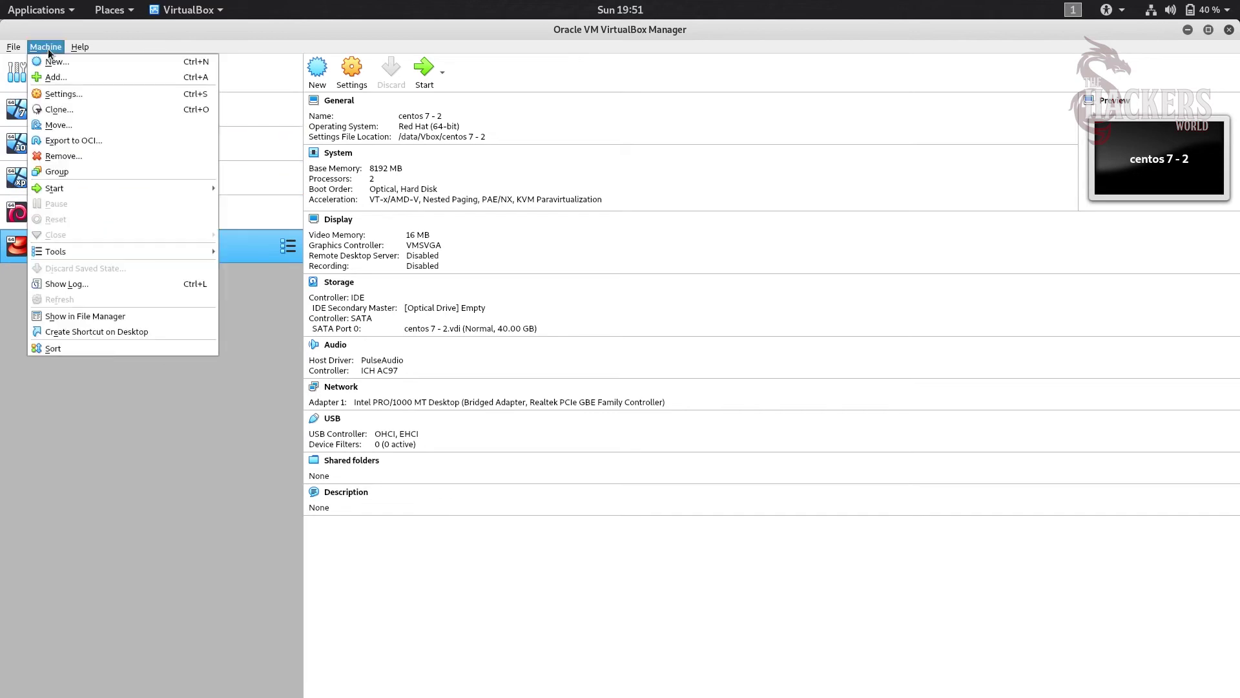
{"action": "left_click", "coordinate": [58, 95]}
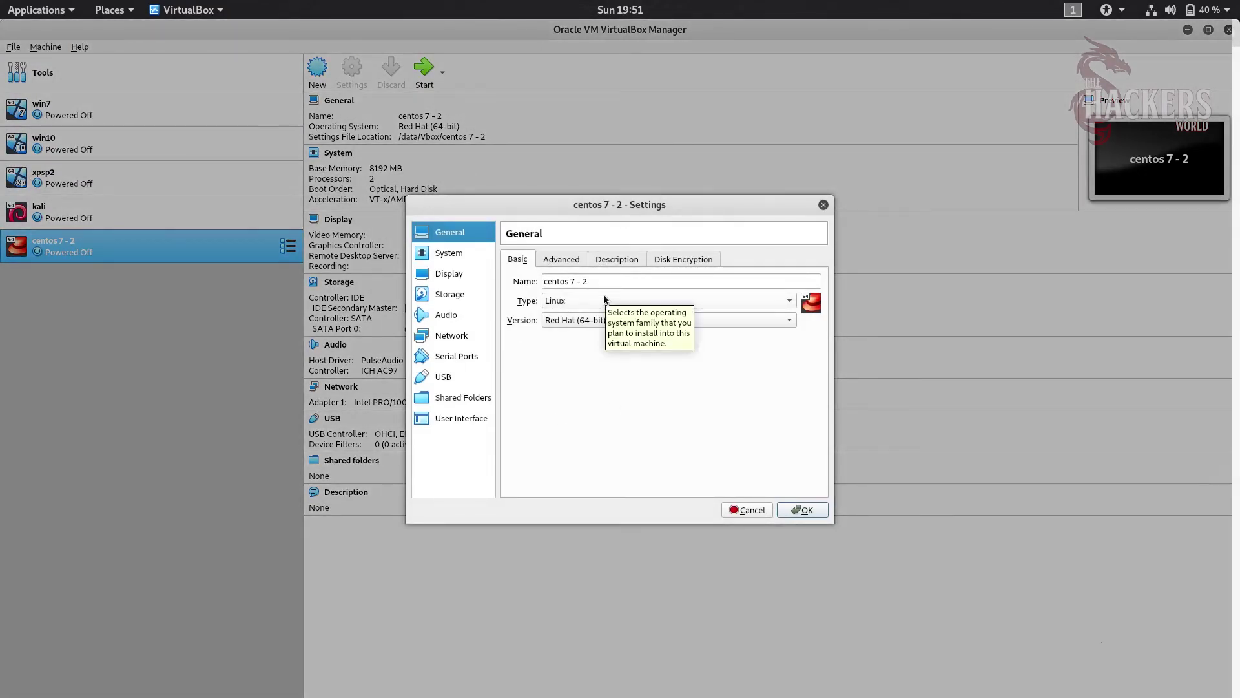
{"action": "key", "text": "Escape"}
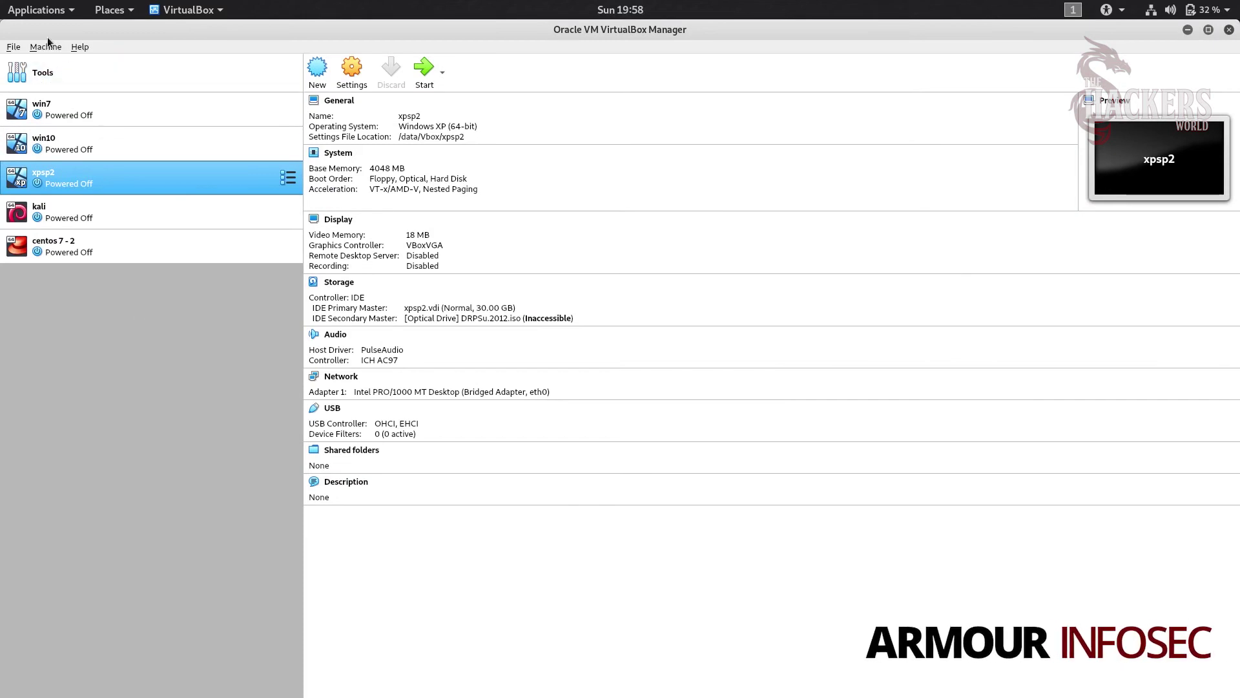
{"action": "left_click", "coordinate": [46, 46]}
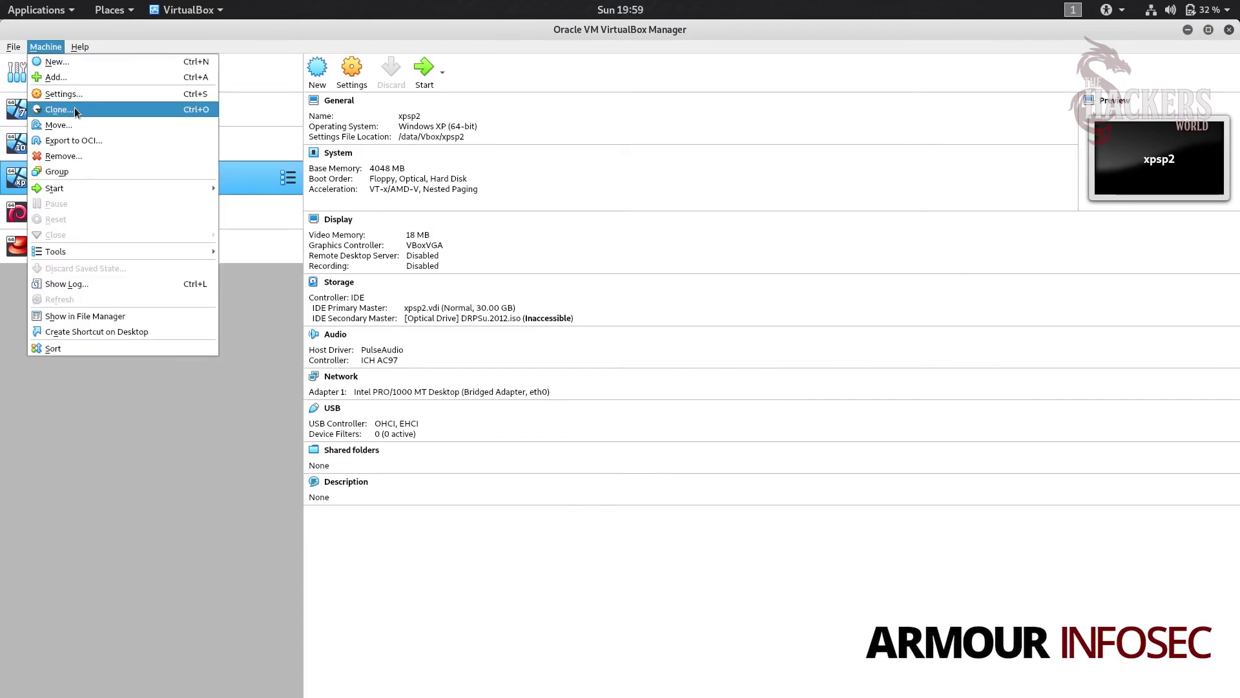
{"action": "left_click", "coordinate": [161, 428]}
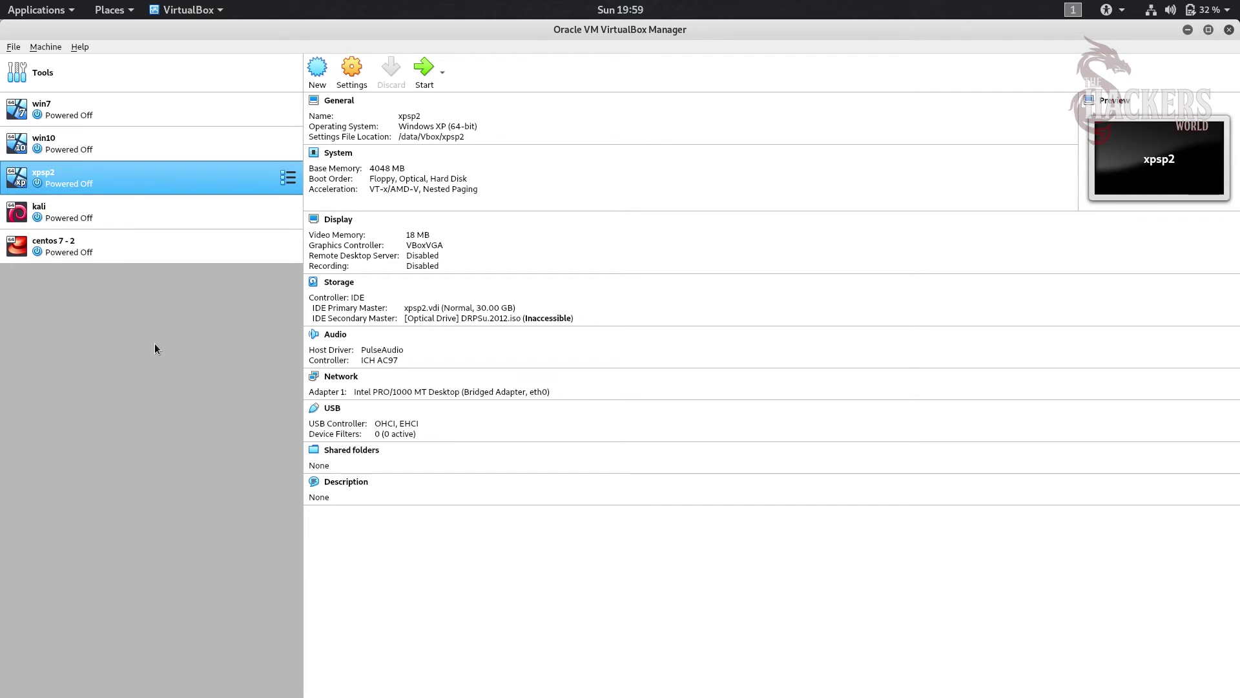
Create a full clone of xpsp2 named xpsp2 -2, keeping the path /root/VirtualBox VMs
{"action": "left_click", "coordinate": [43, 46]}
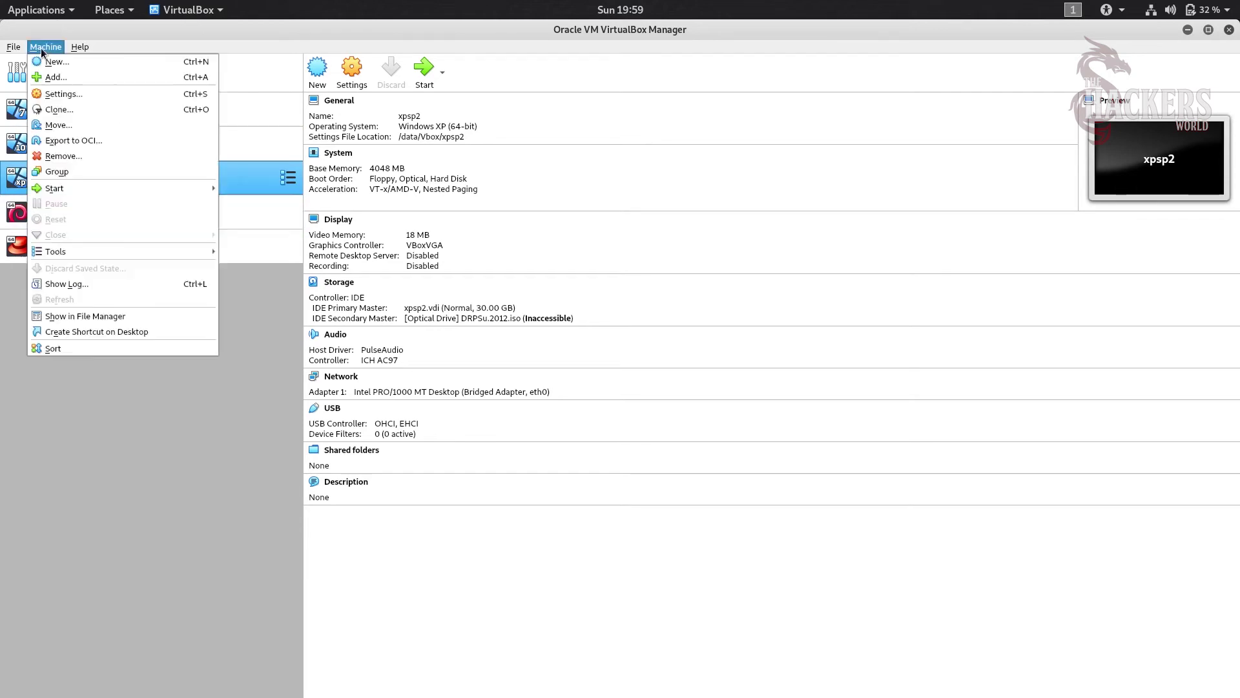
{"action": "left_click", "coordinate": [71, 119]}
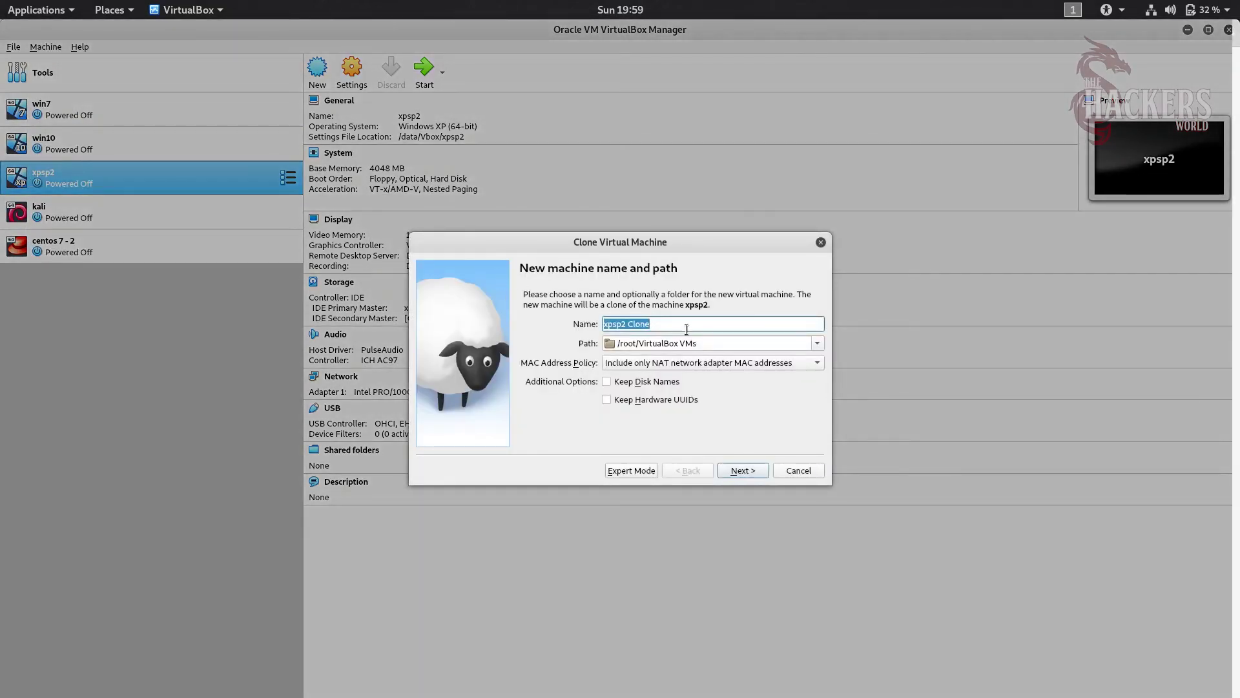
{"action": "left_click", "coordinate": [636, 325]}
{"action": "double_click", "coordinate": [636, 325]}
{"action": "key", "text": "BackSpace"}
{"action": "type", "text": "-2"}
{"action": "left_click", "coordinate": [712, 347]}
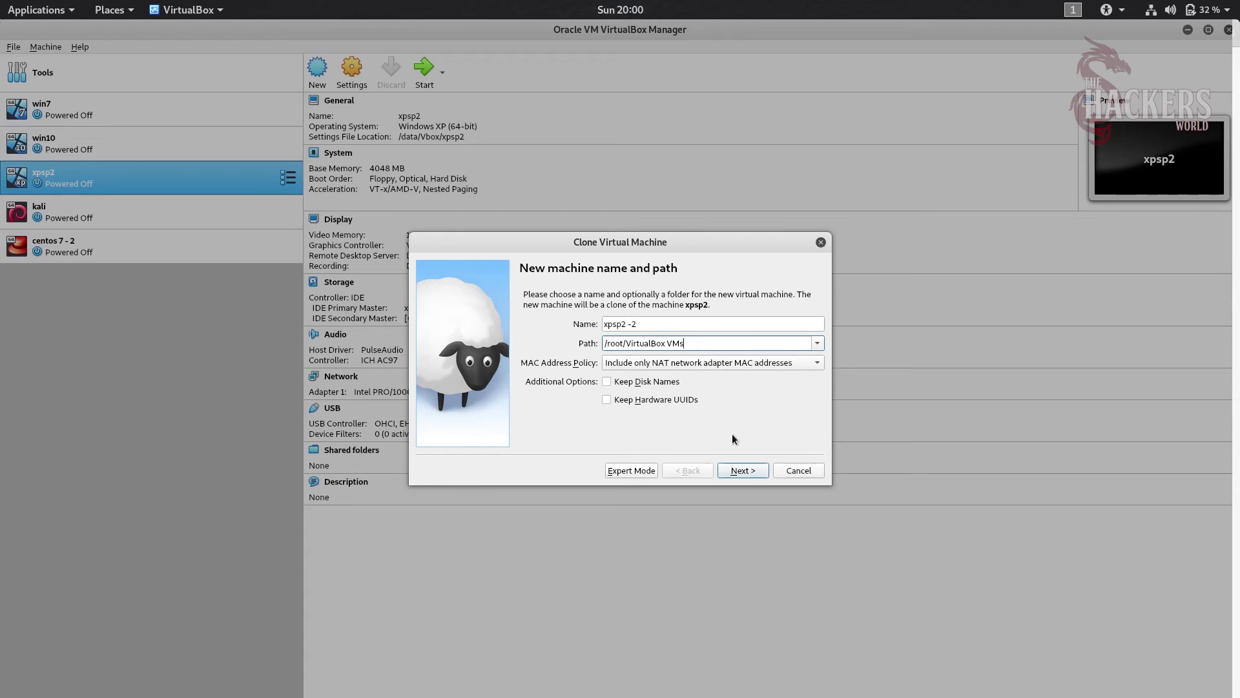
{"action": "left_click", "coordinate": [736, 472]}
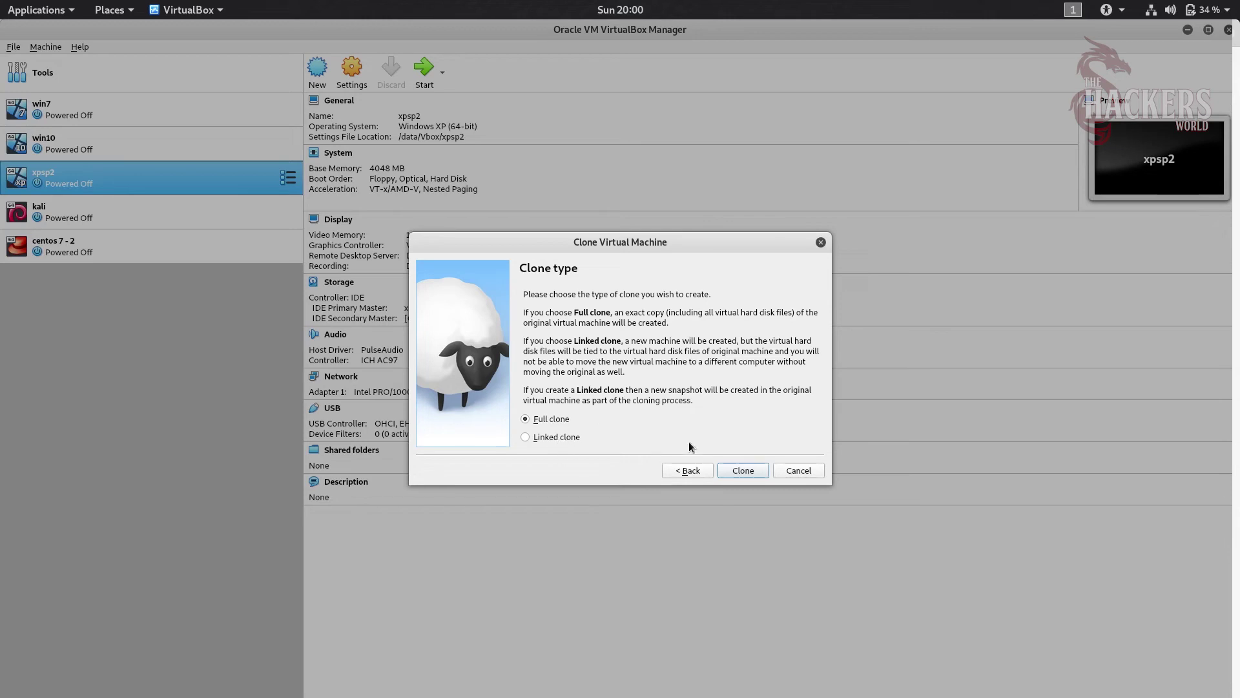
{"action": "left_click", "coordinate": [738, 469]}
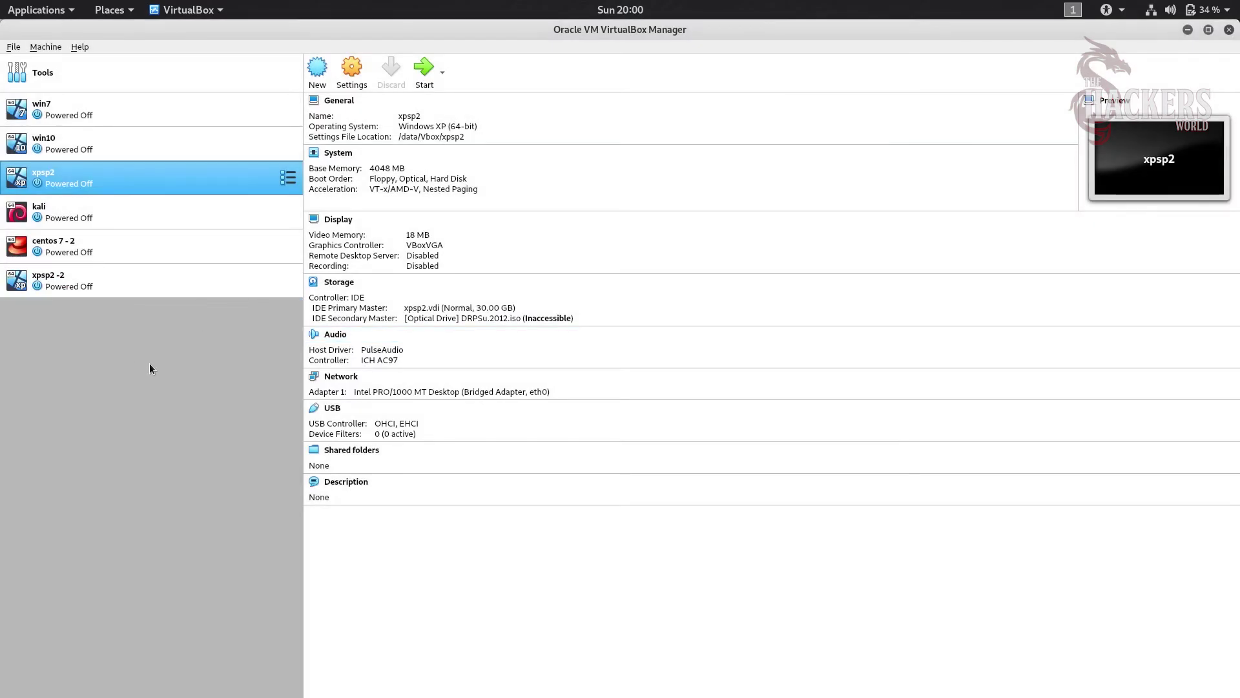
Examine the virtual hard disk of the original xpsp2 in its storage settings, and close them
{"action": "left_click", "coordinate": [114, 282]}
{"action": "left_click", "coordinate": [141, 185]}
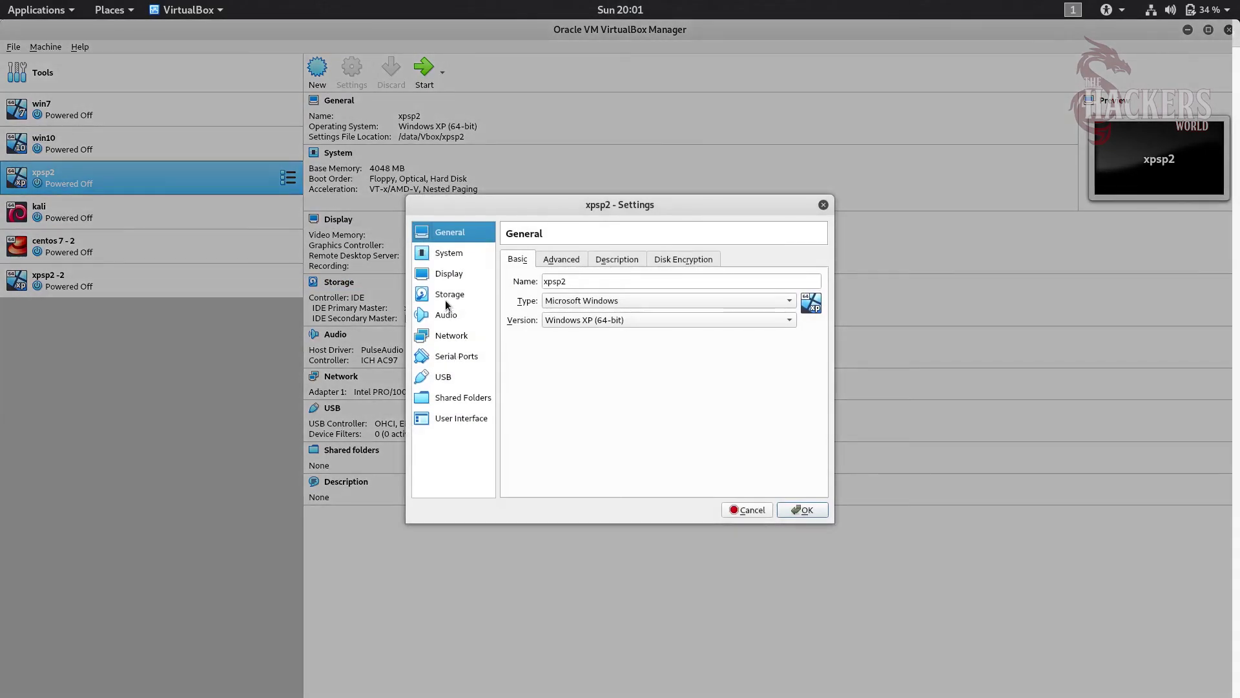
{"action": "left_click", "coordinate": [446, 299]}
{"action": "left_click", "coordinate": [556, 288]}
{"action": "key", "text": "Escape"}
Examine the location and attachment of xpsp2 -2.vdi in the storage settings of xpsp2 -2
{"action": "left_click", "coordinate": [210, 282]}
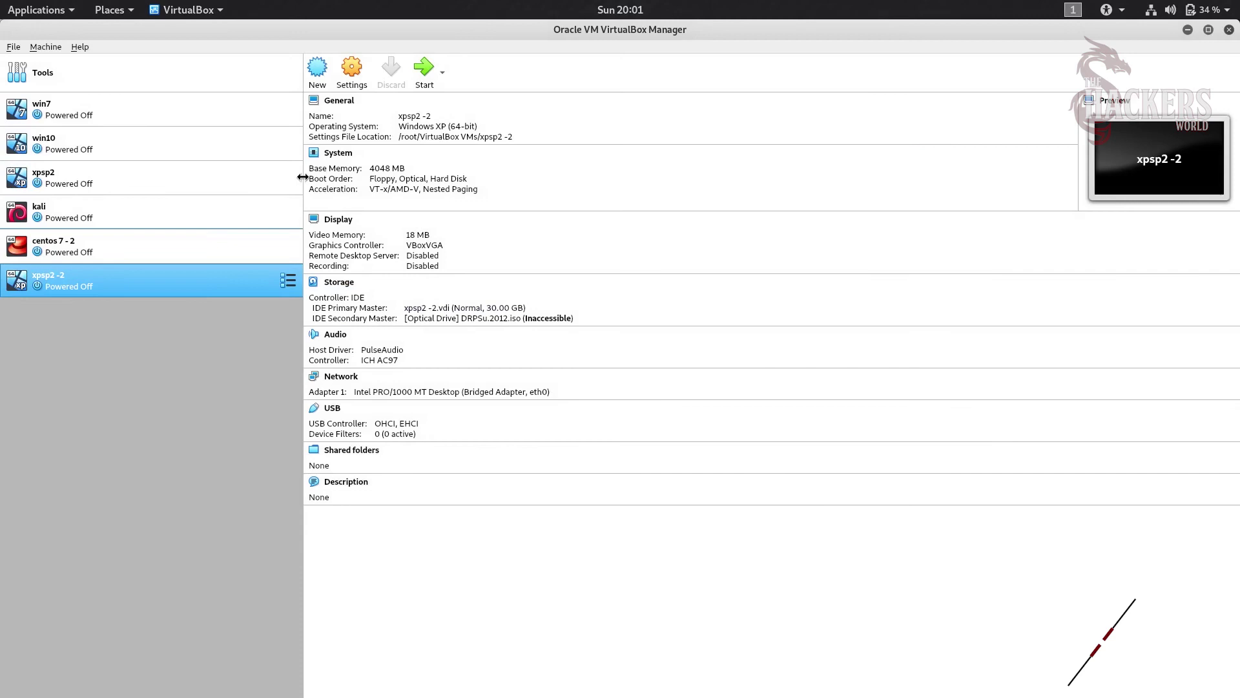
{"action": "left_click", "coordinate": [352, 72]}
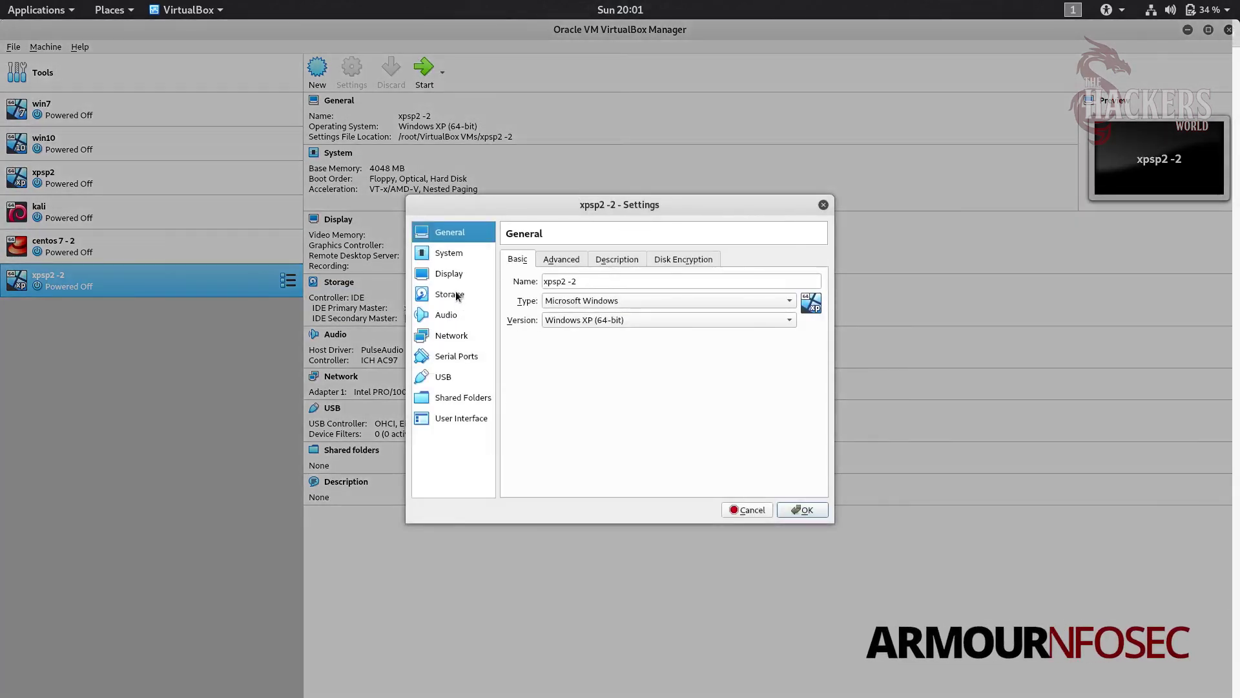
{"action": "left_click", "coordinate": [457, 295]}
{"action": "left_click", "coordinate": [560, 287]}
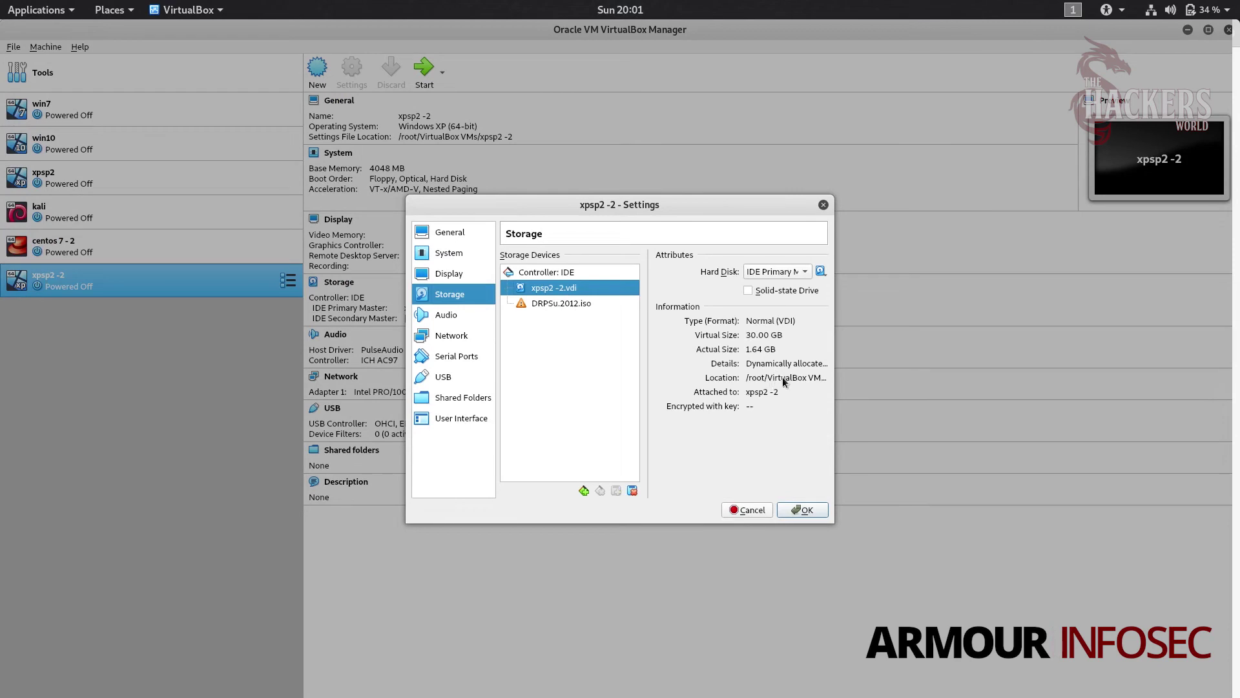
{"action": "left_click", "coordinate": [803, 509]}
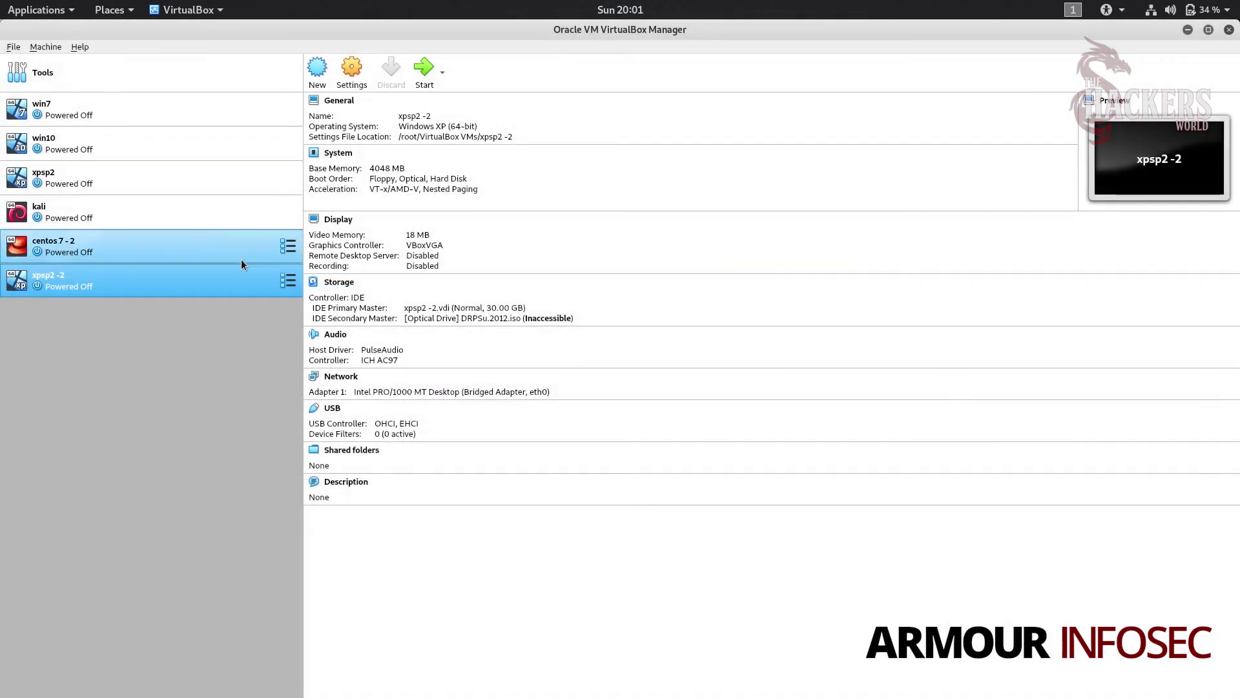
Create a linked clone of the original xpsp2 machine named xpsp2 -3
{"action": "left_click", "coordinate": [80, 184]}
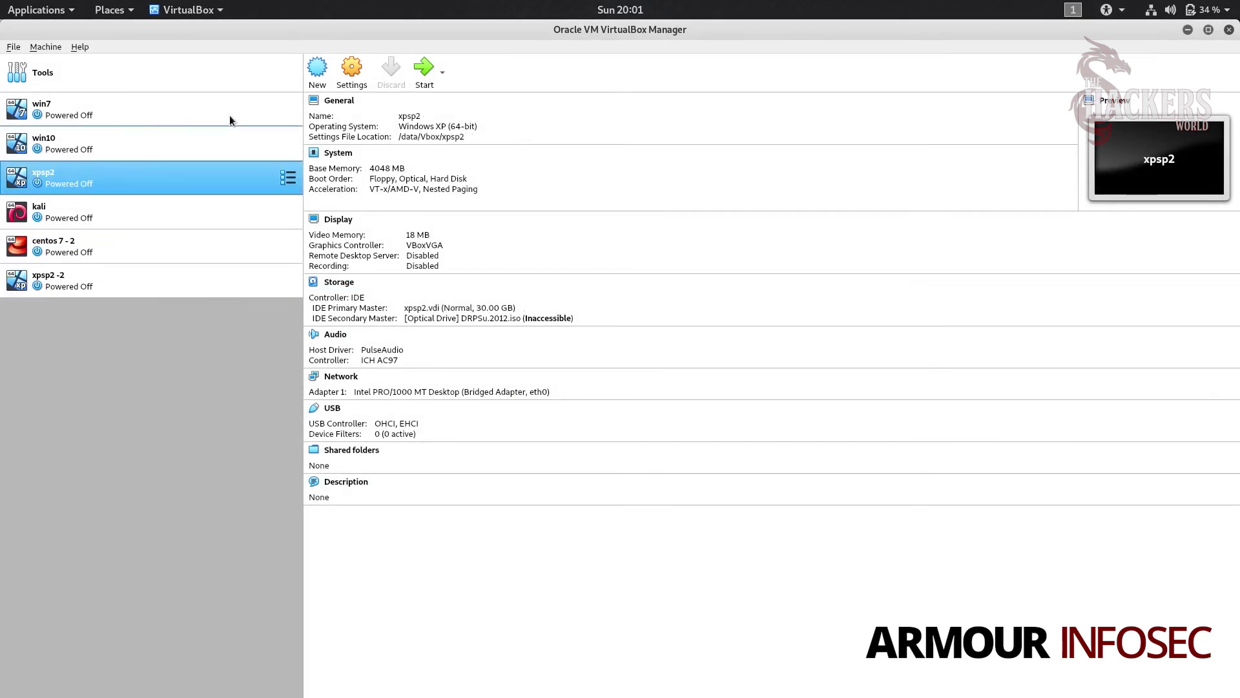
{"action": "left_click", "coordinate": [44, 46]}
{"action": "left_click", "coordinate": [55, 111]}
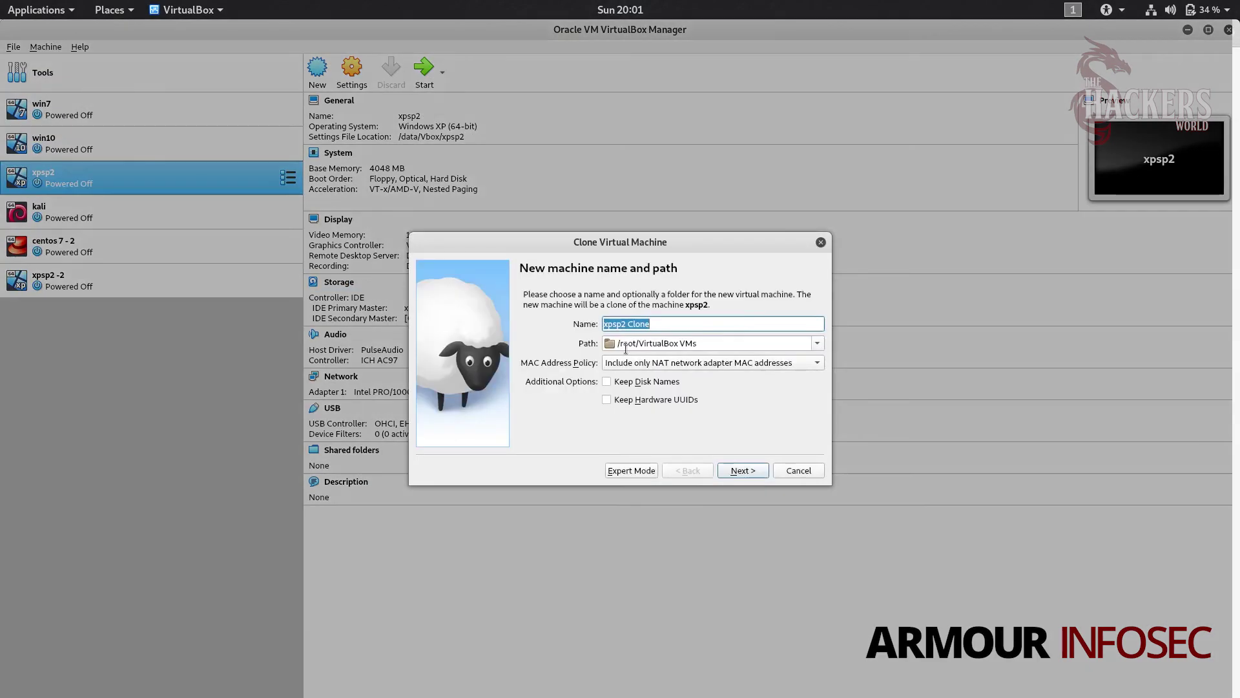
{"action": "left_click", "coordinate": [630, 323]}
{"action": "left_click_drag", "start_coordinate": [630, 323], "coordinate": [698, 334]}
{"action": "key", "text": "BackSpace"}
{"action": "key", "text": "BackSpace"}
{"action": "type", "text": "-3"}
{"action": "left_click", "coordinate": [752, 474]}
{"action": "left_click", "coordinate": [563, 439]}
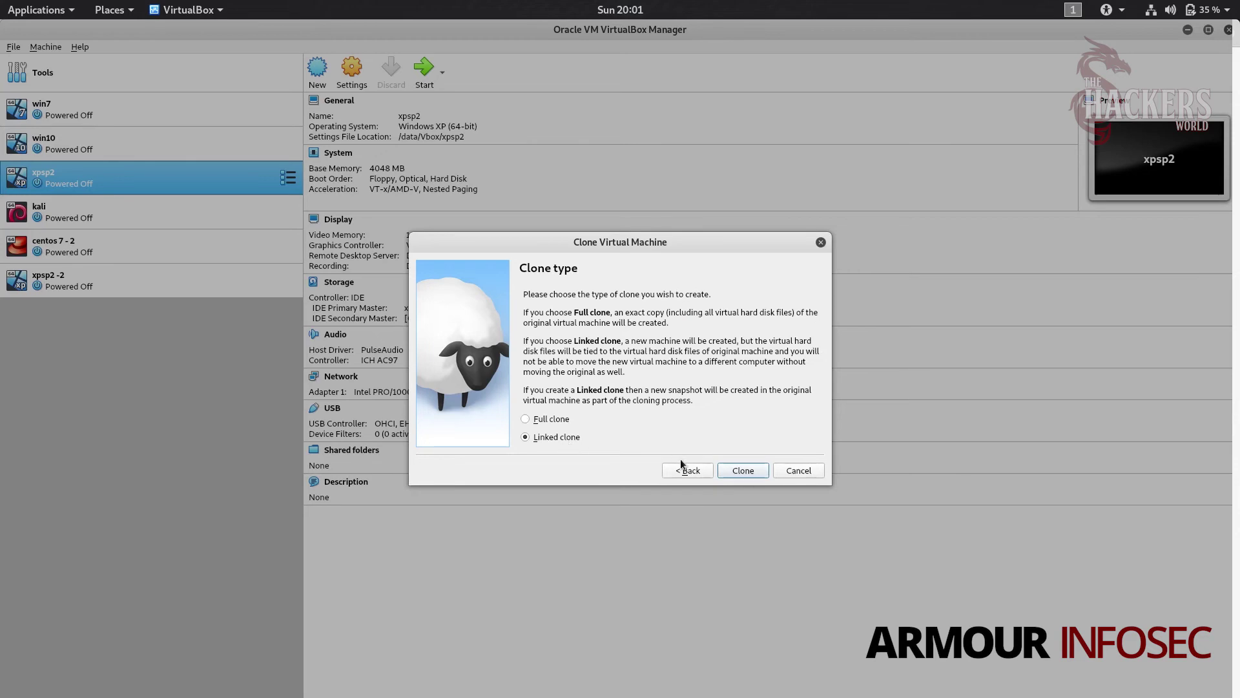
{"action": "left_click", "coordinate": [737, 471]}
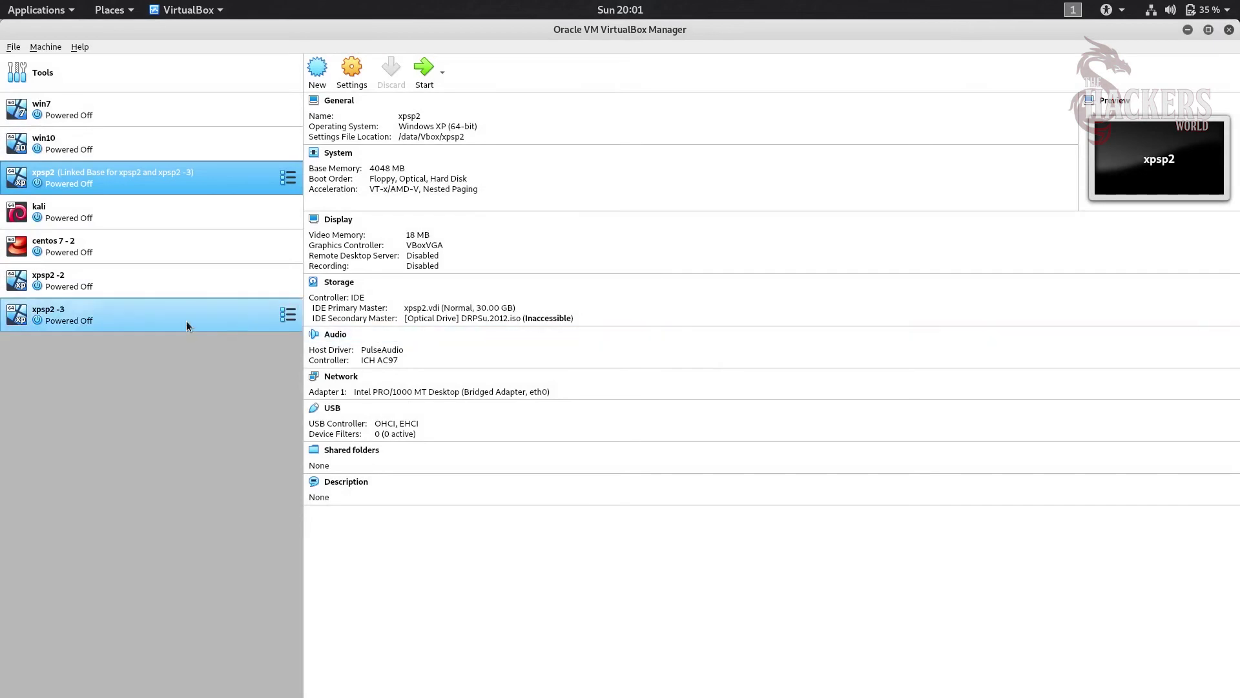
Examine the virtual hard disk in the storage settings of xpsp2 -3, and compare the machine with xpsp2
{"action": "left_click", "coordinate": [177, 318]}
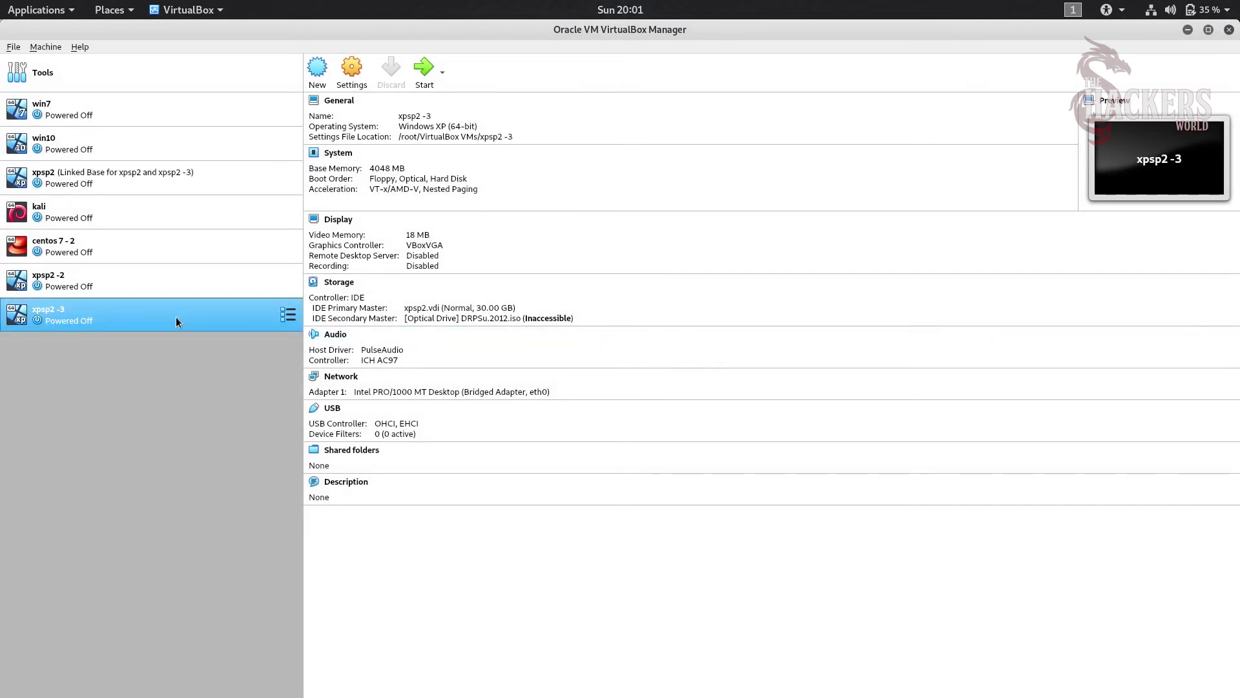
{"action": "left_click", "coordinate": [351, 71]}
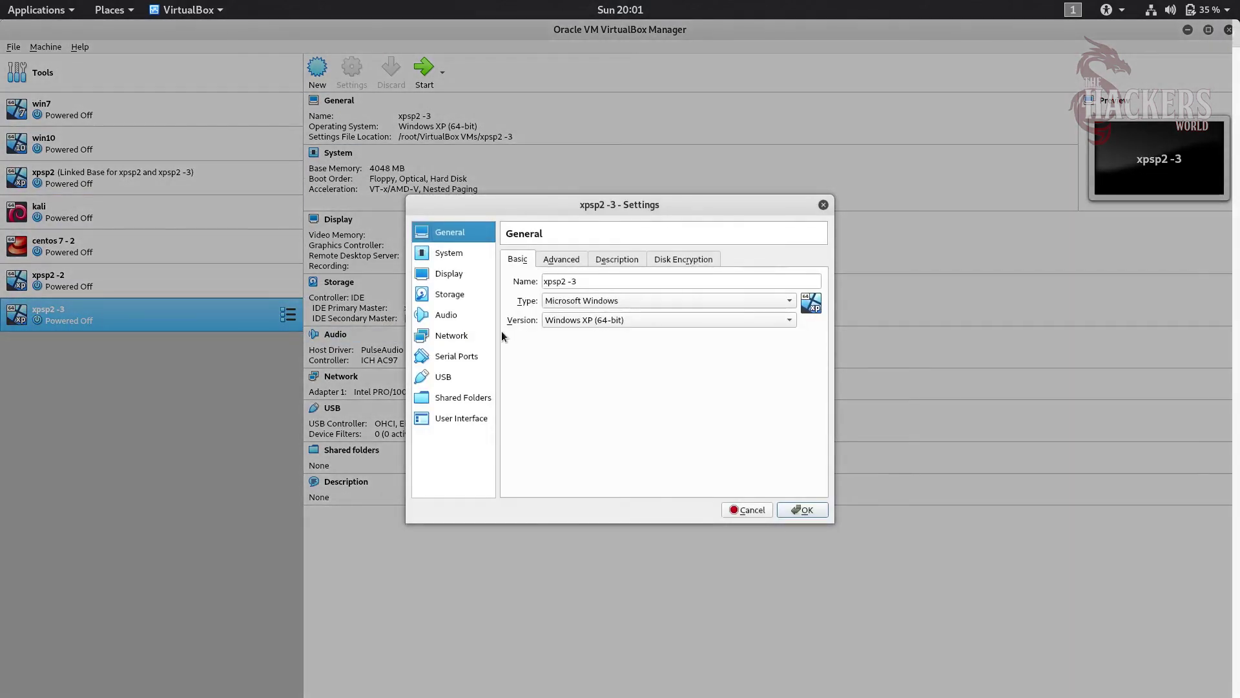
{"action": "left_click", "coordinate": [451, 296]}
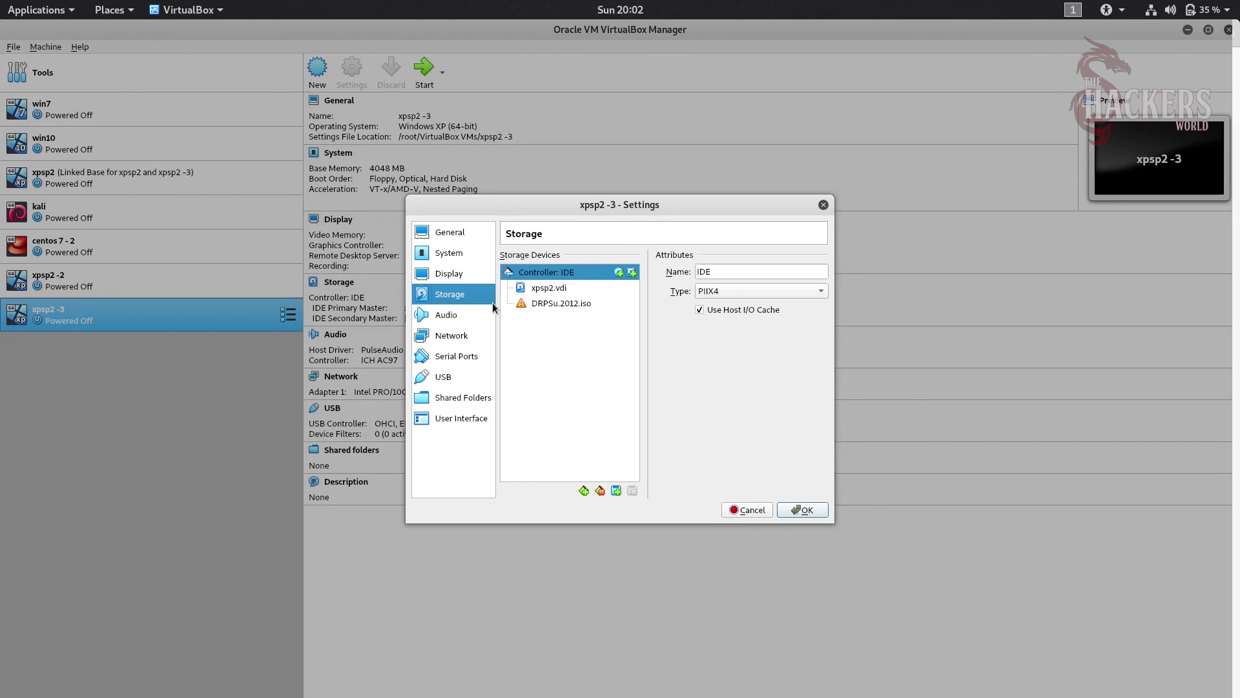
{"action": "left_click", "coordinate": [550, 290]}
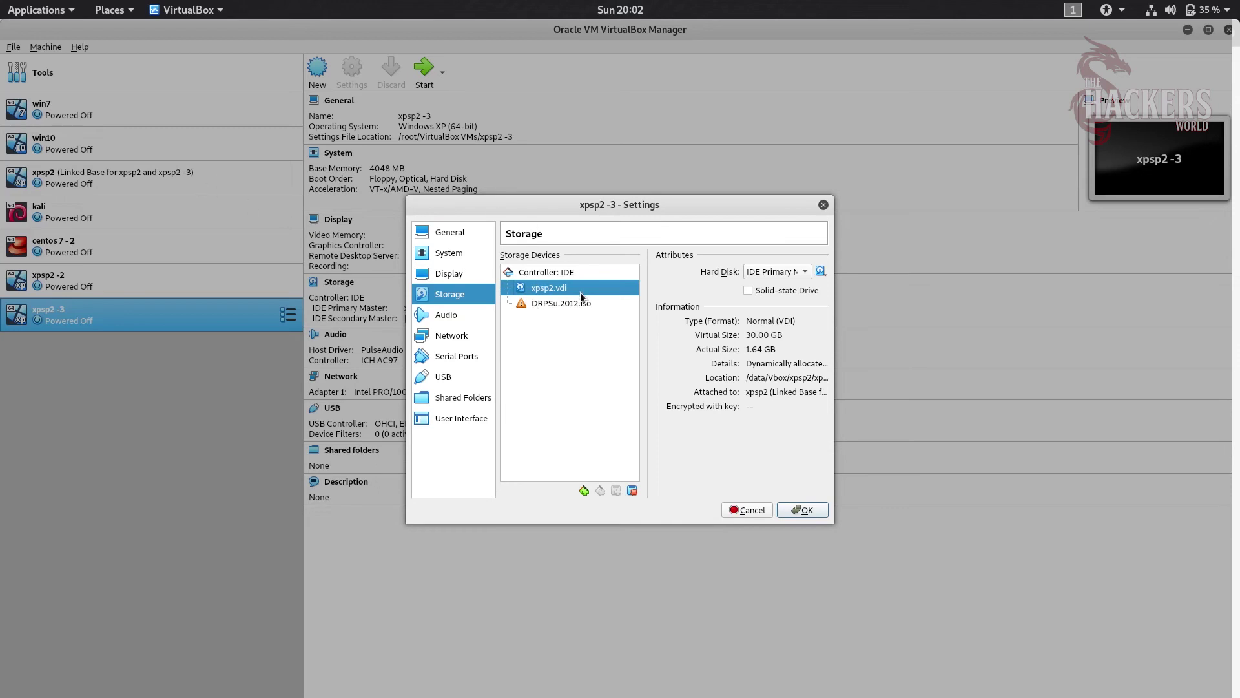
{"action": "mouse_move", "coordinate": [580, 292]}
{"action": "left_click", "coordinate": [795, 508]}
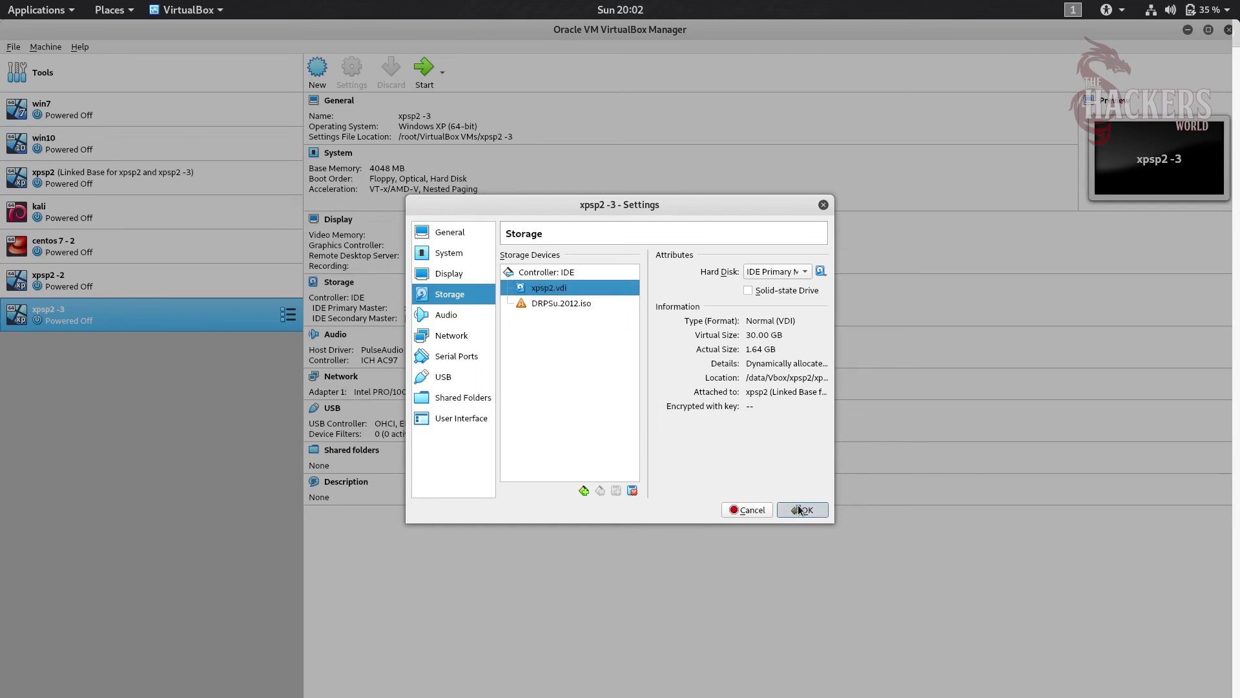
{"action": "left_click", "coordinate": [130, 183]}
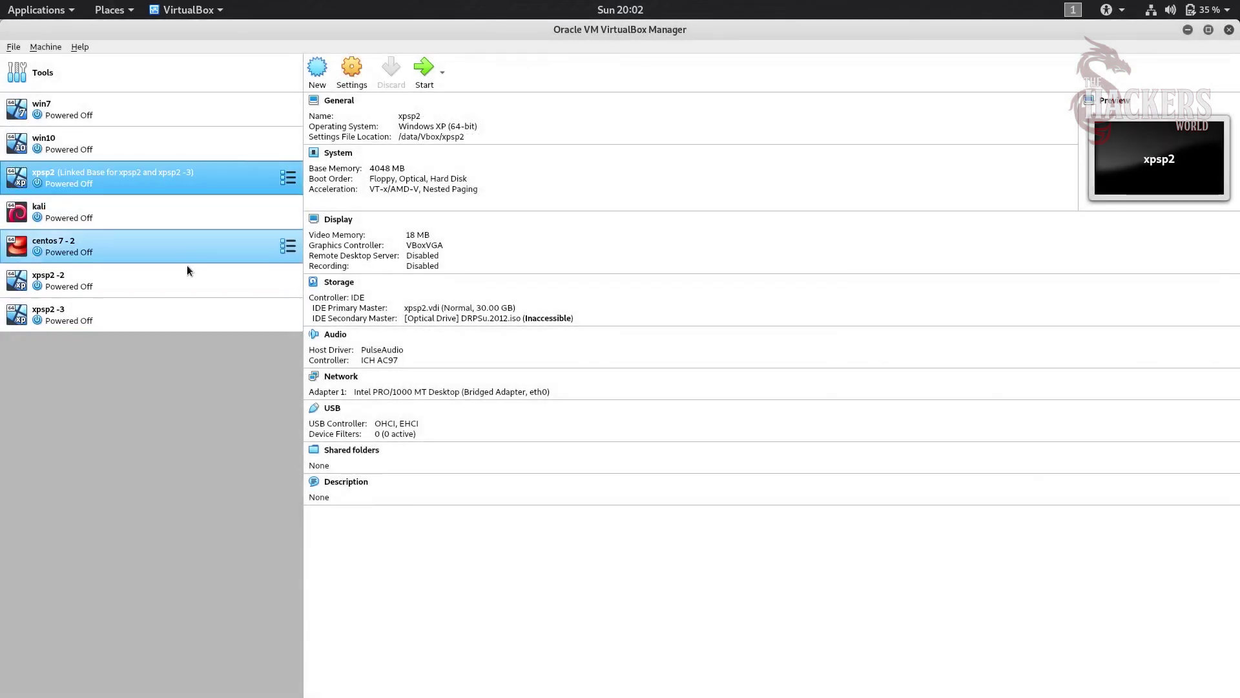
{"action": "left_click", "coordinate": [130, 319]}
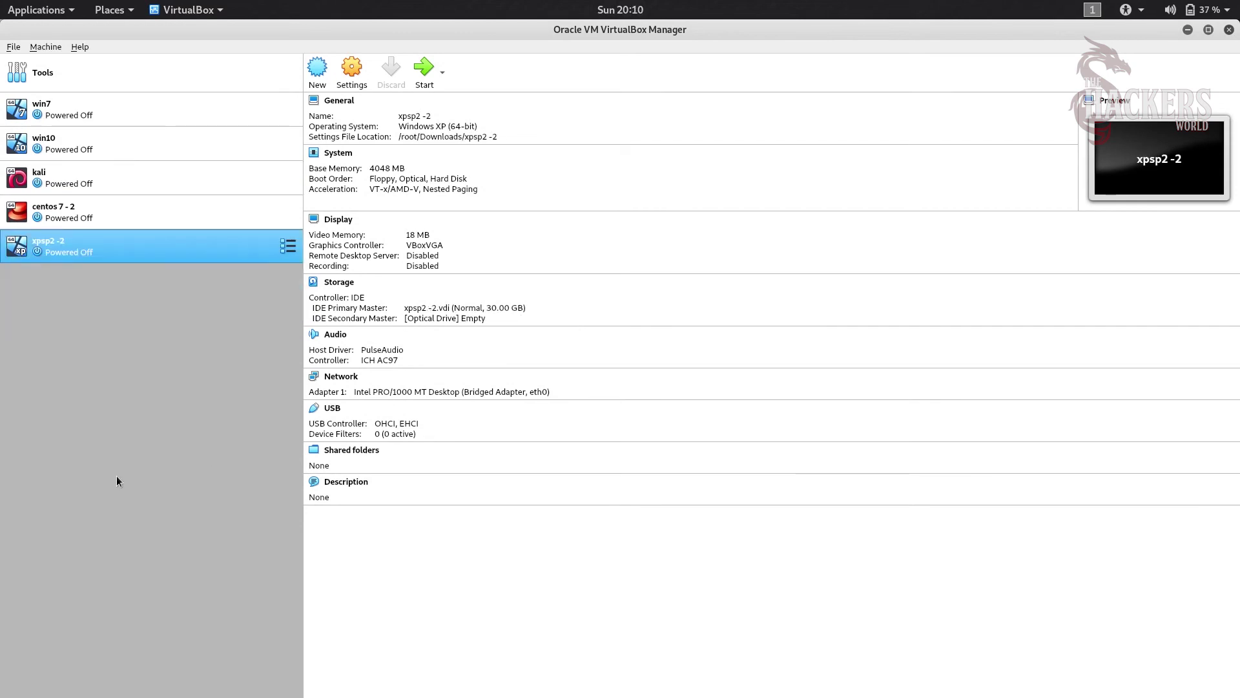
{"action": "left_click", "coordinate": [45, 50]}
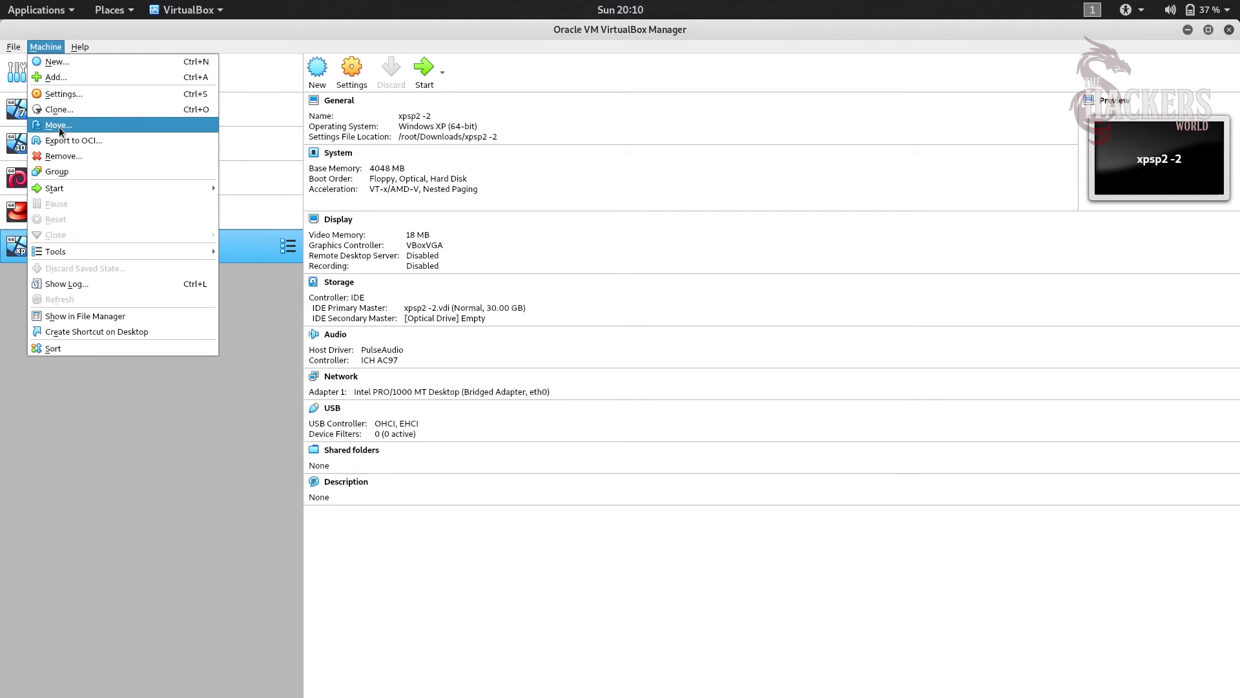
{"action": "left_click", "coordinate": [78, 477]}
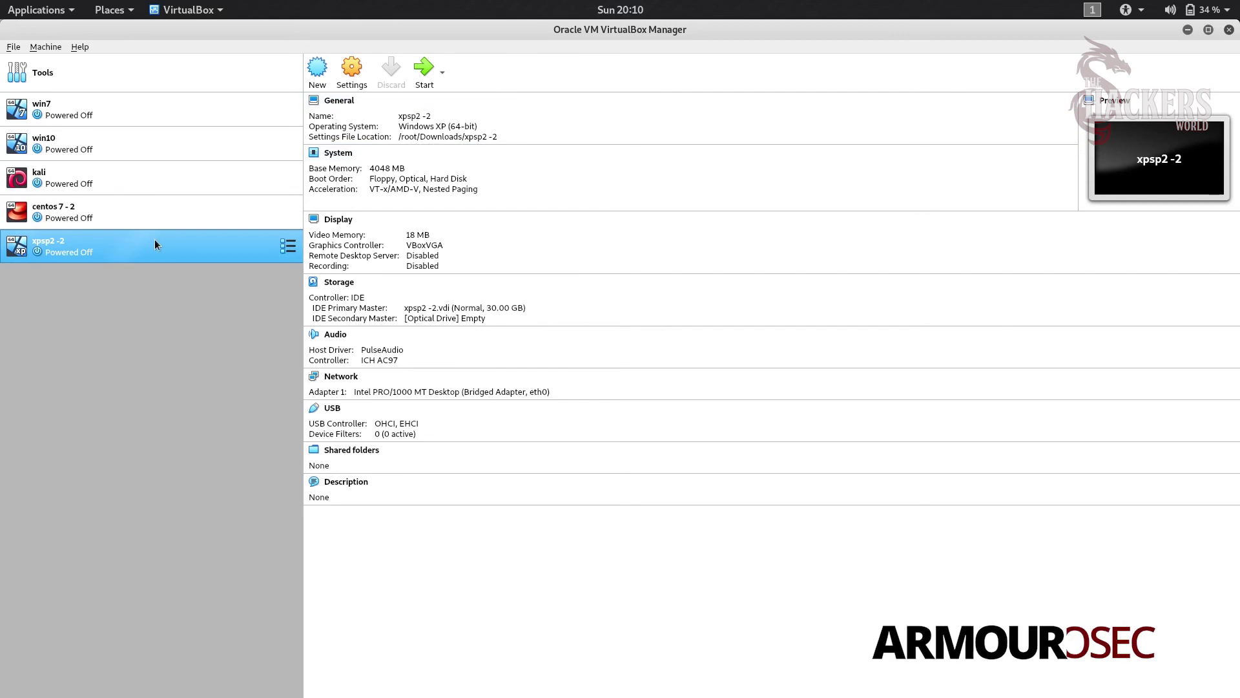
Show the files of xpsp2 -2 in the file manager, check the VirtualBox VMs folder, and return to VirtualBox
{"action": "right_click", "coordinate": [94, 246]}
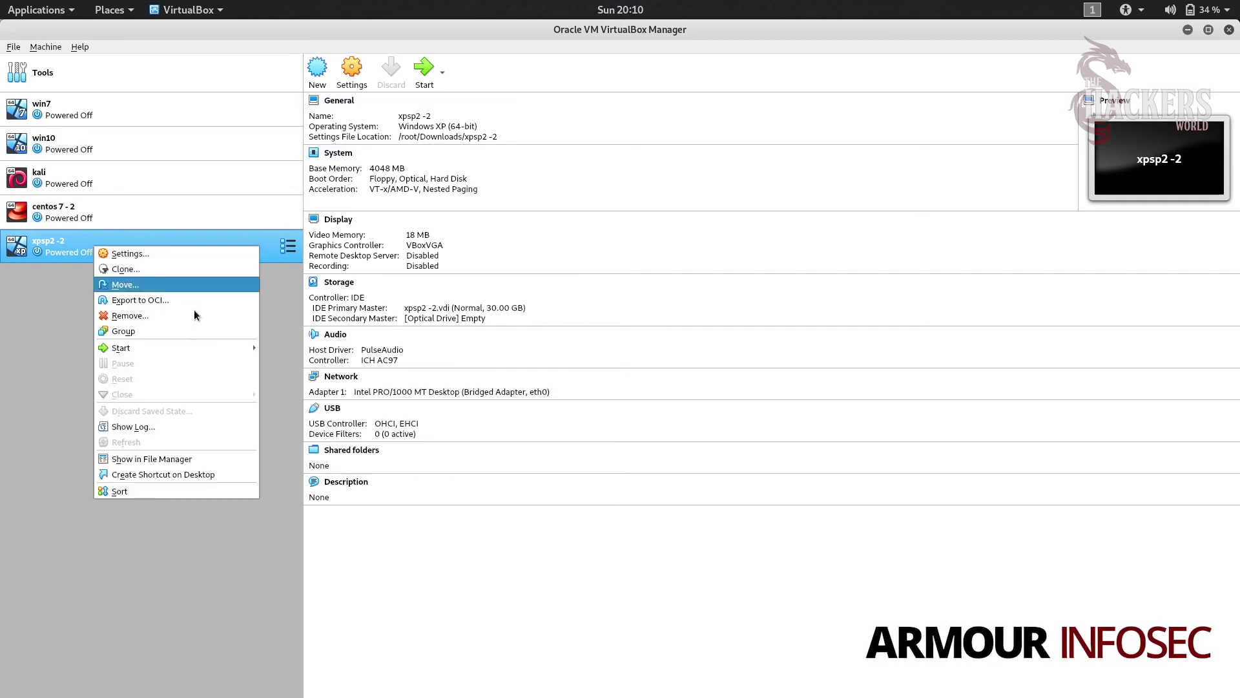
{"action": "left_click", "coordinate": [201, 460]}
{"action": "left_click_drag", "start_coordinate": [652, 246], "coordinate": [169, 60]}
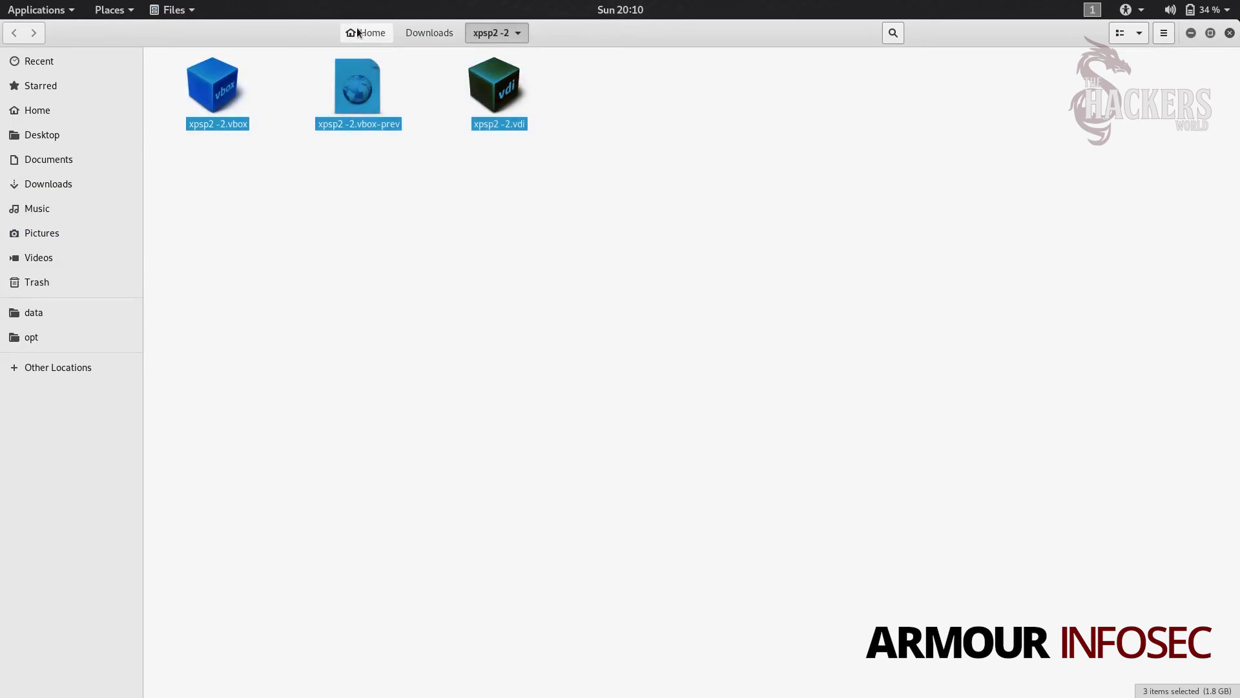
{"action": "left_click", "coordinate": [58, 111]}
{"action": "double_click", "coordinate": [195, 172]}
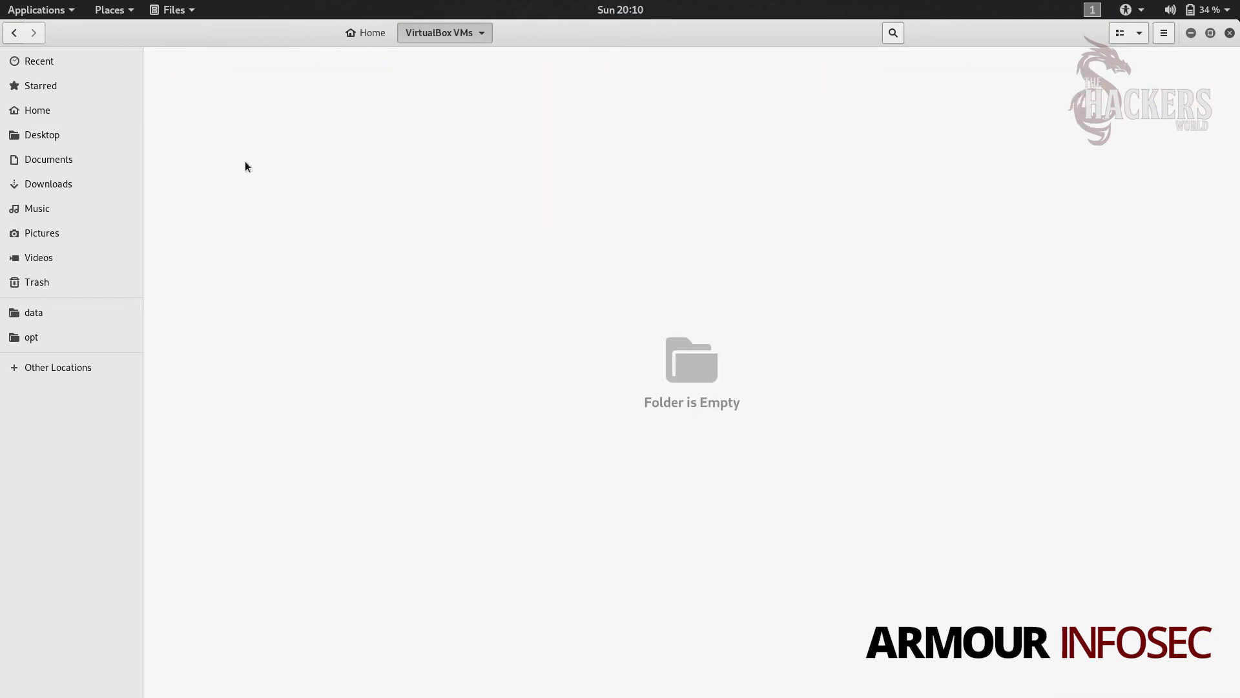
{"action": "mouse_move", "coordinate": [0, 0]}
{"action": "left_click", "coordinate": [277, 265]}
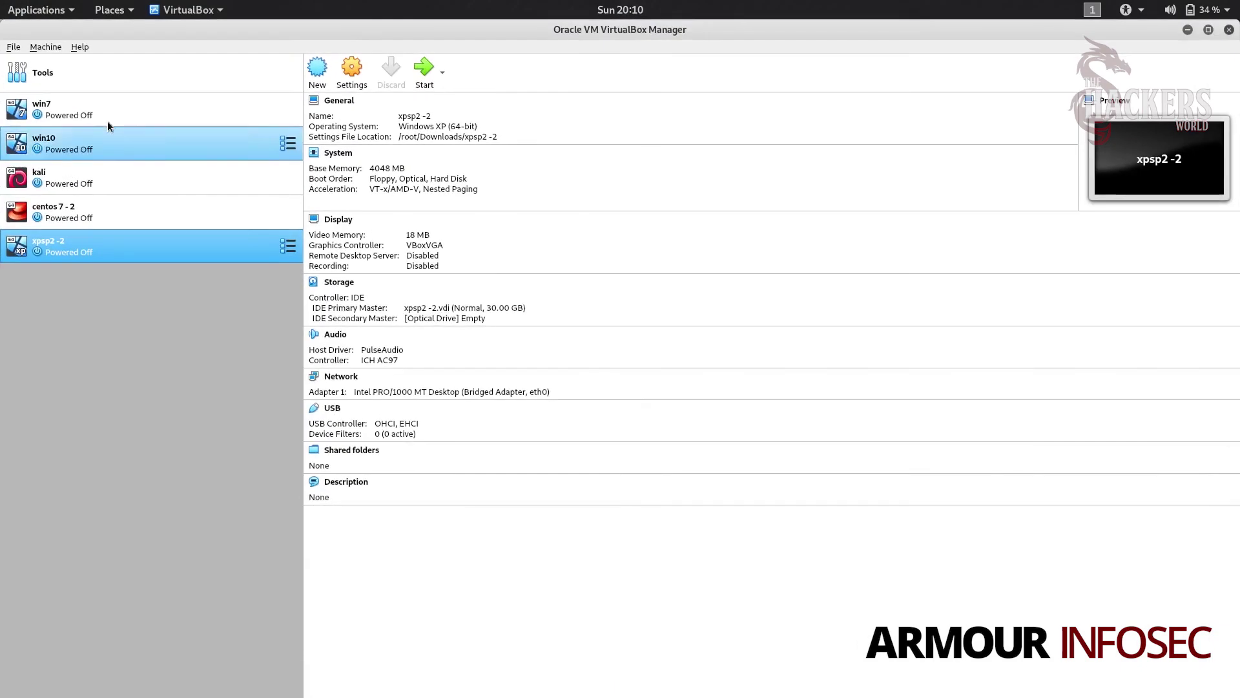
Move the xpsp2 -2 machine to the VirtualBox VMs folder in the home directory
{"action": "left_click", "coordinate": [40, 47]}
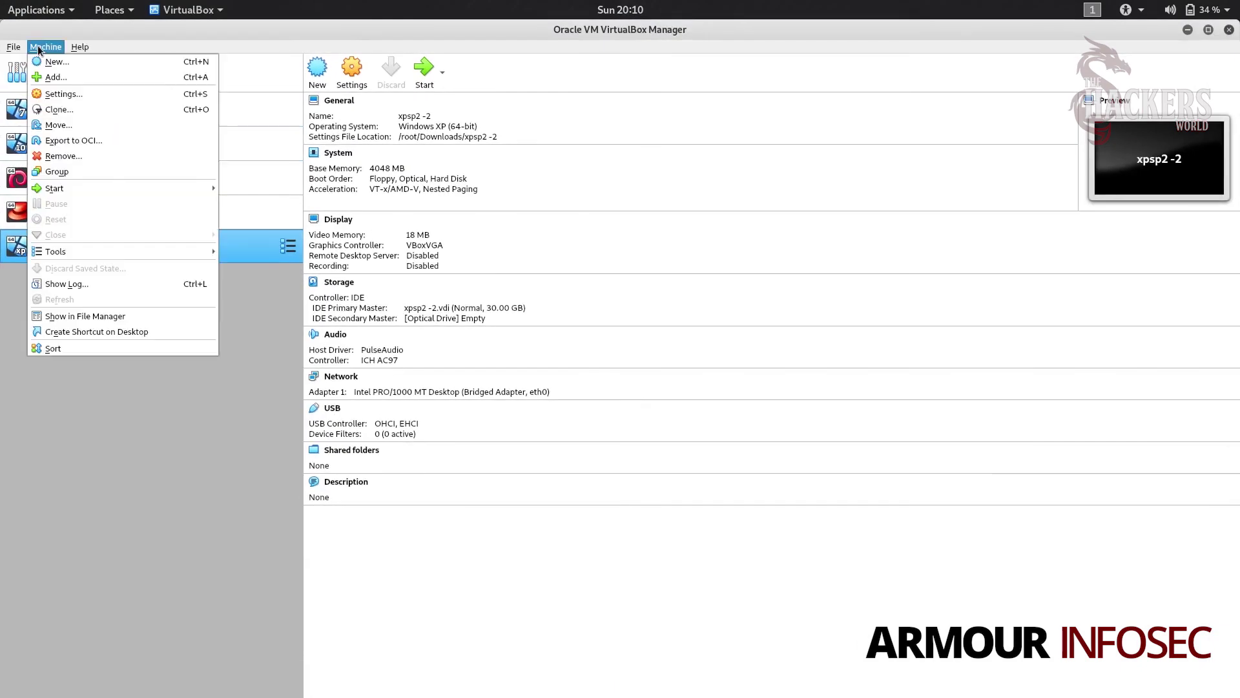
{"action": "left_click", "coordinate": [71, 124]}
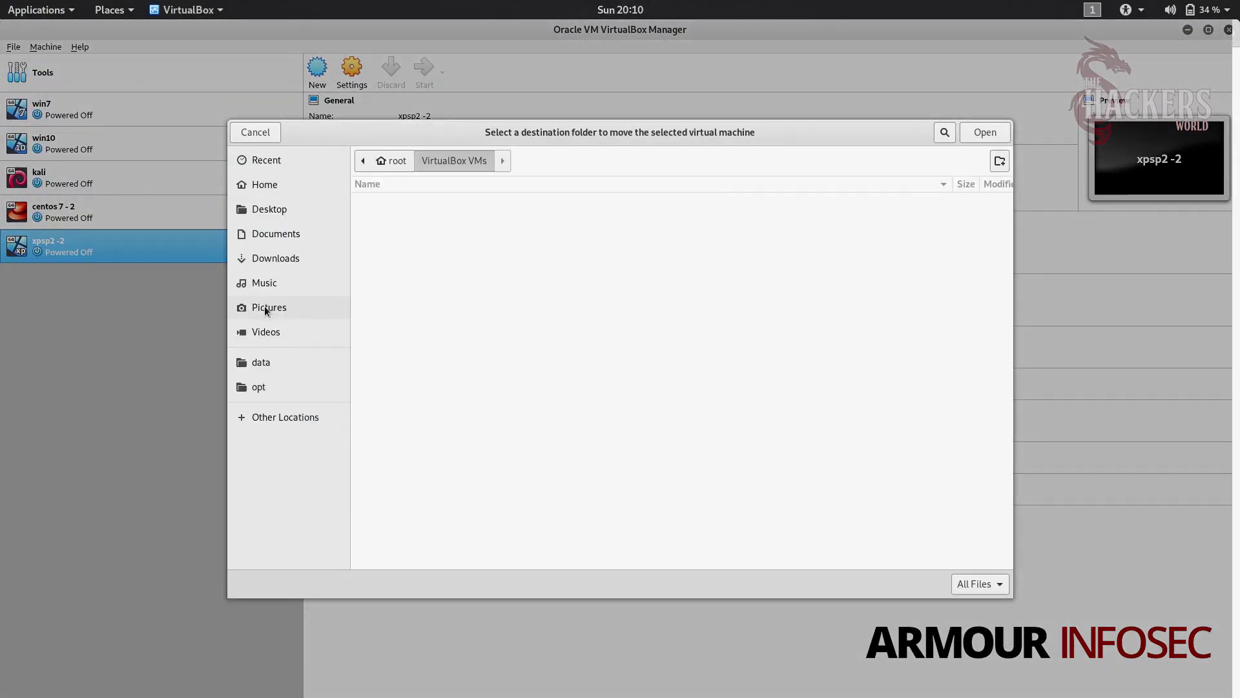
{"action": "left_click", "coordinate": [275, 257]}
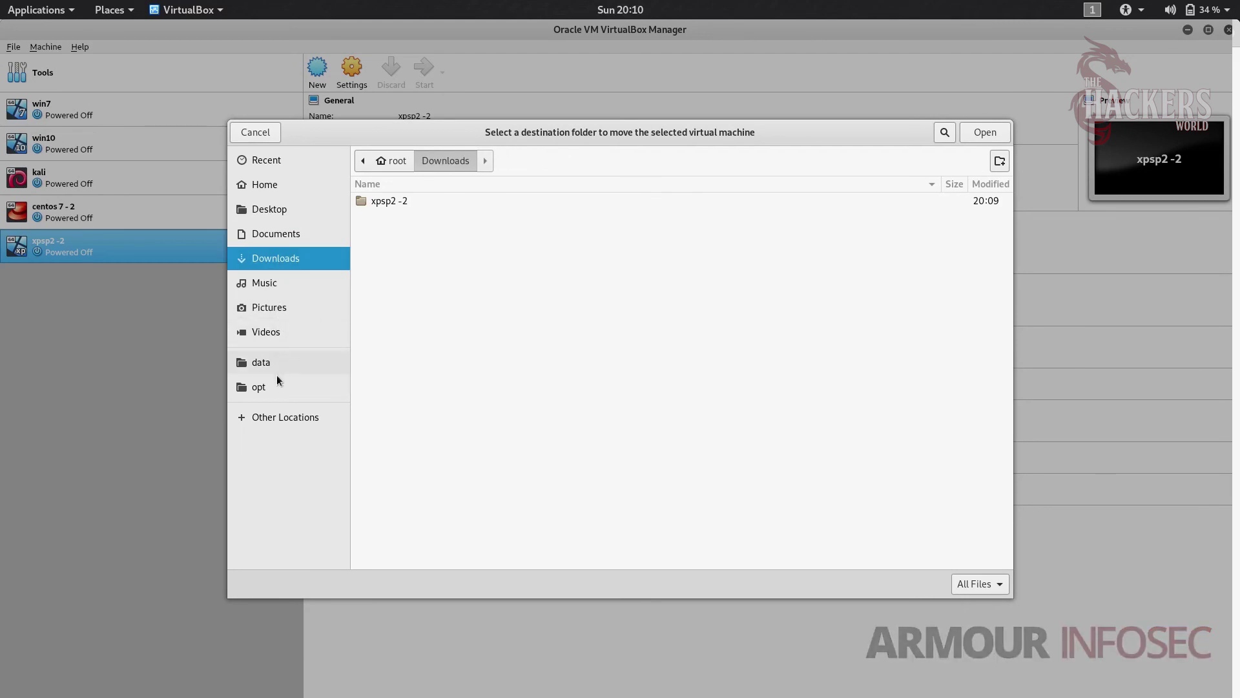
{"action": "left_click", "coordinate": [261, 188]}
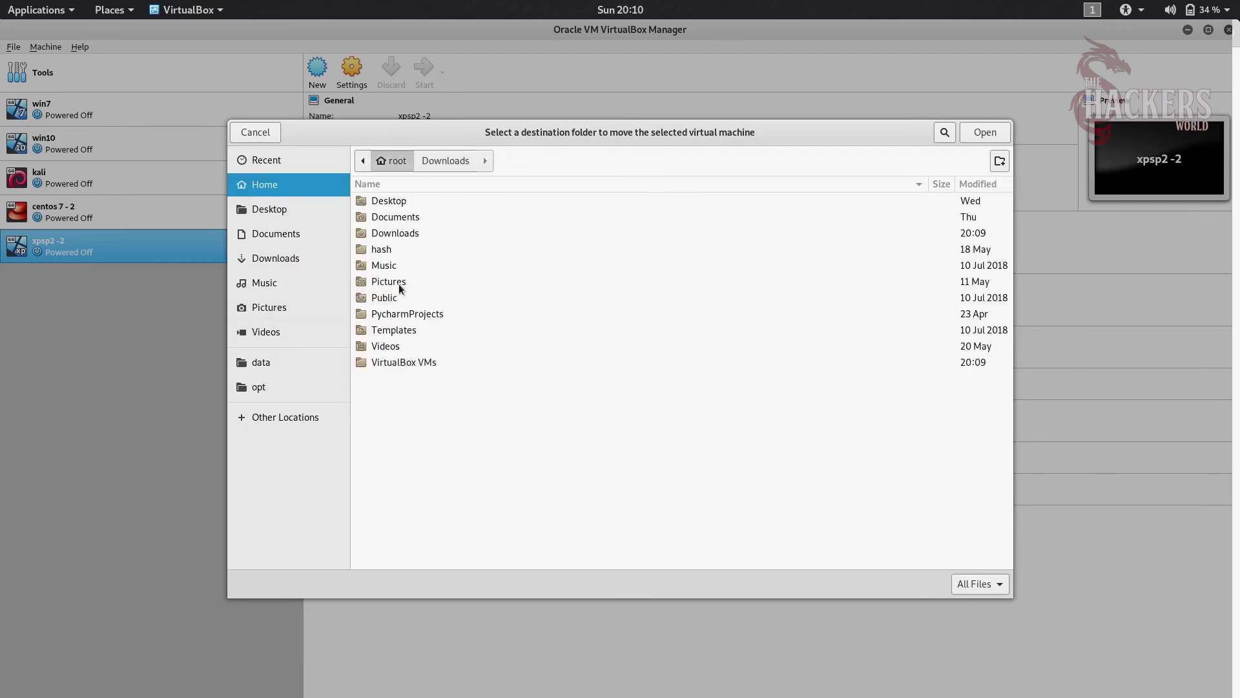
{"action": "double_click", "coordinate": [402, 362]}
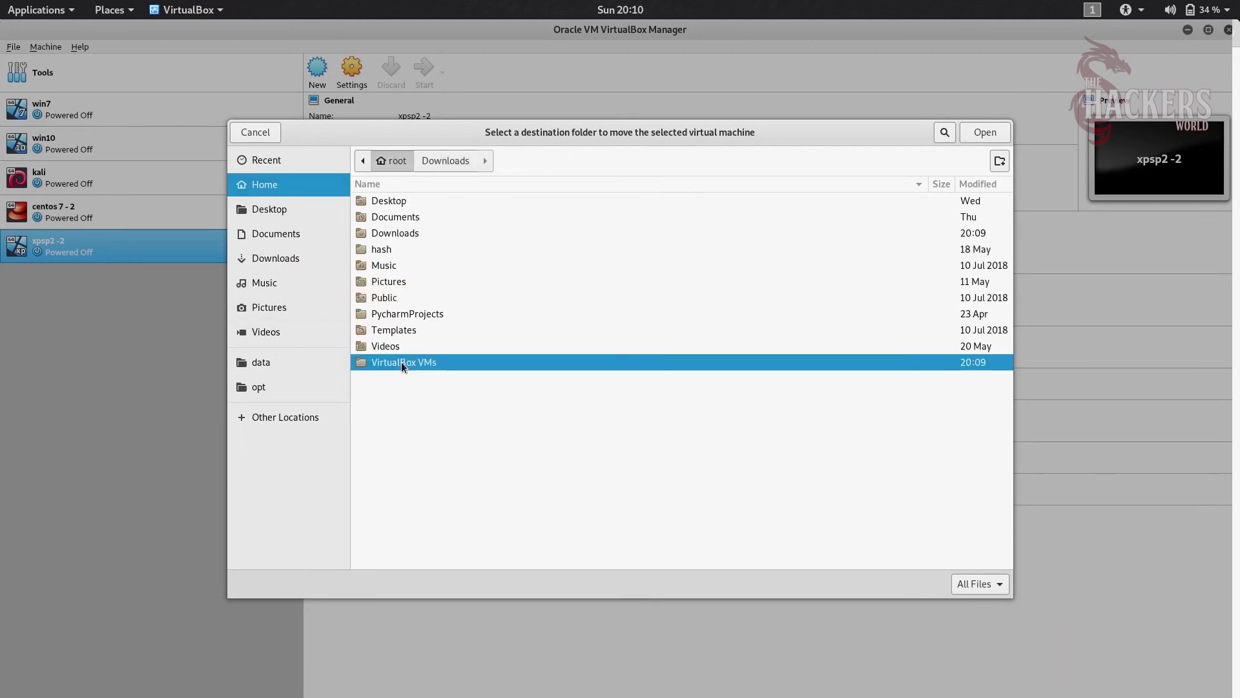
{"action": "left_click", "coordinate": [987, 131]}
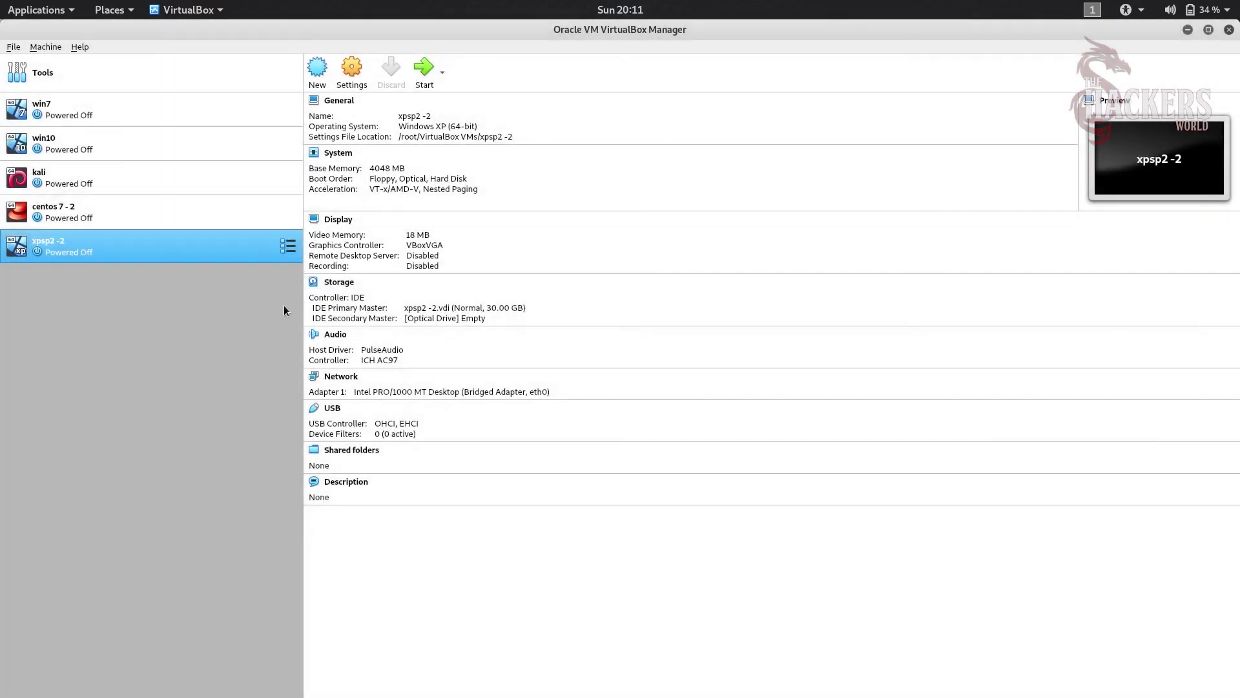
Check the moved files in the xpsp2 -2 folder under VirtualBox VMs, and show the machine in the file manager from VirtualBox
{"action": "mouse_move", "coordinate": [1, 2]}
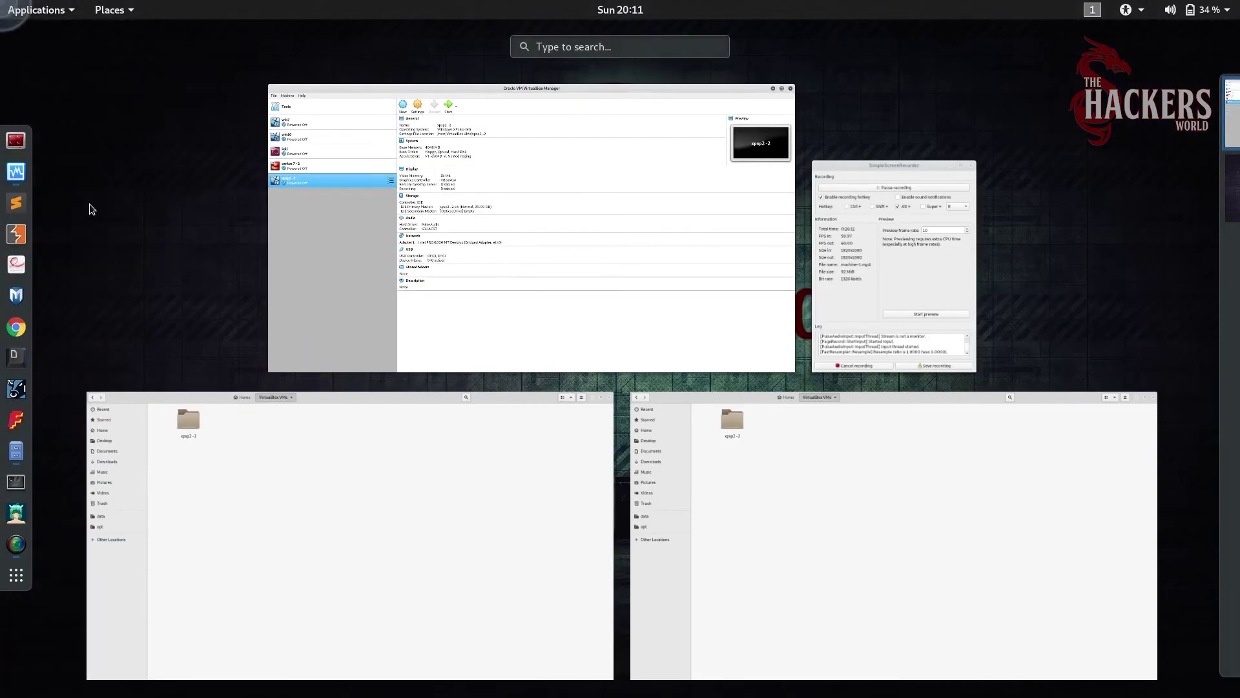
{"action": "left_click", "coordinate": [279, 455]}
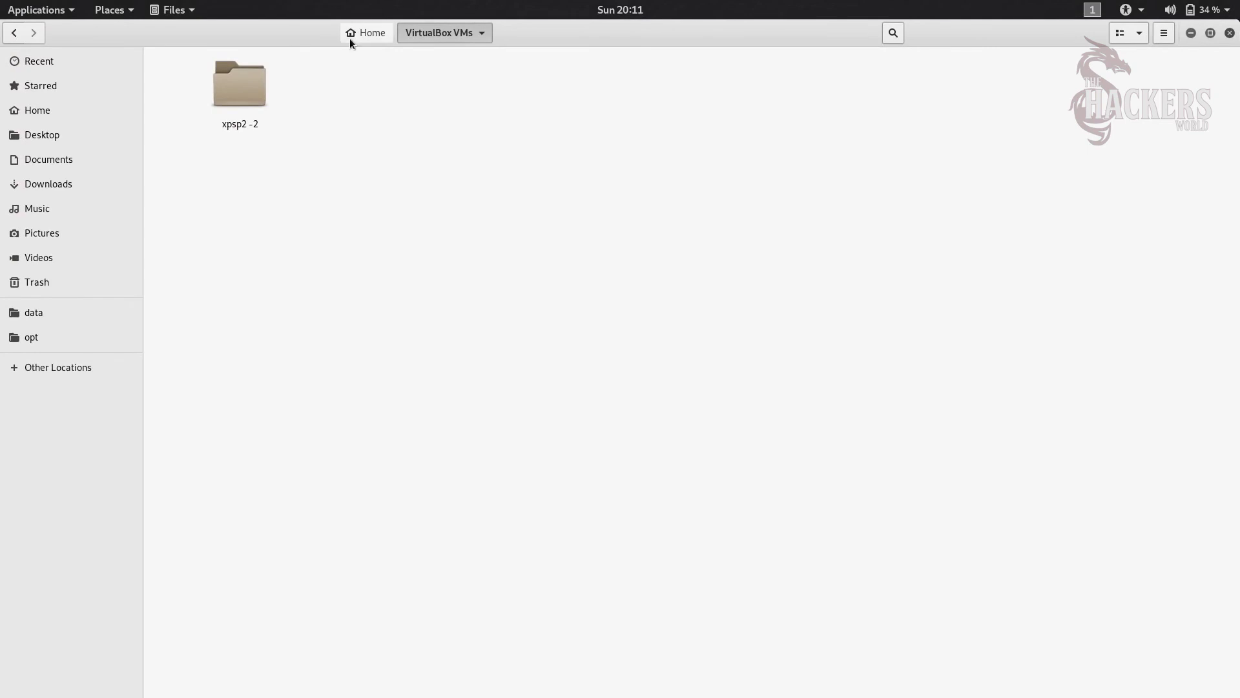
{"action": "double_click", "coordinate": [250, 87]}
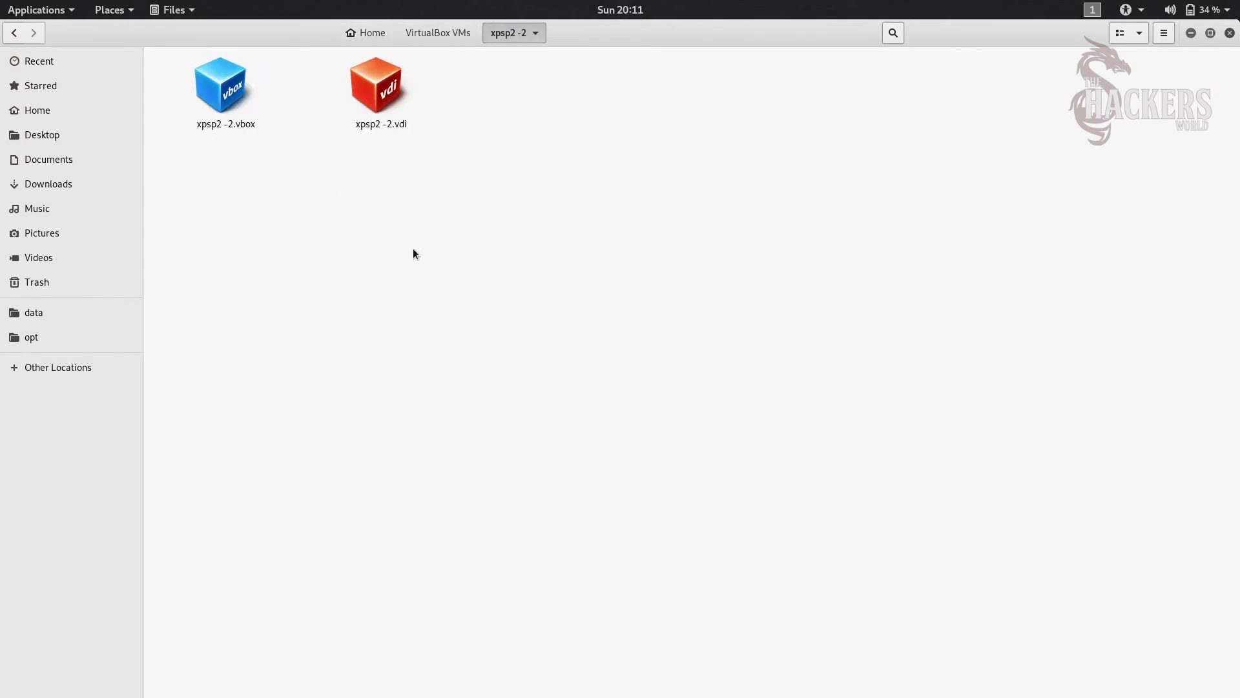
{"action": "mouse_move", "coordinate": [0, 1]}
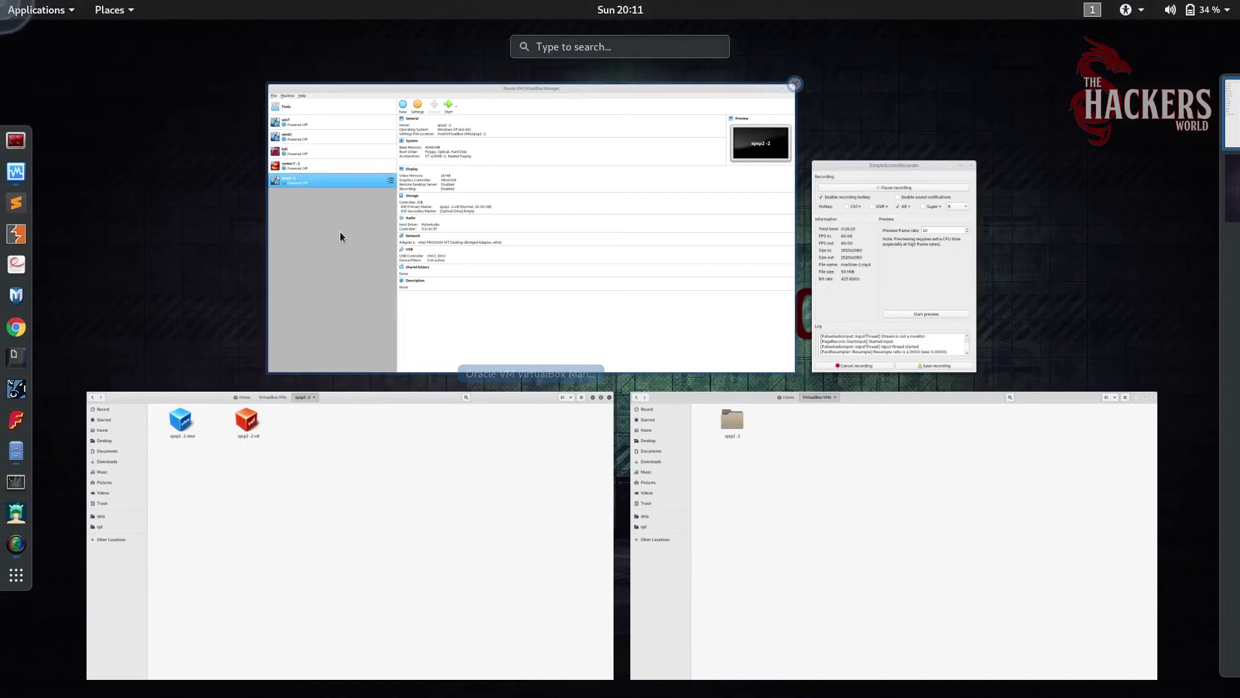
{"action": "left_click", "coordinate": [449, 231]}
{"action": "right_click", "coordinate": [270, 248]}
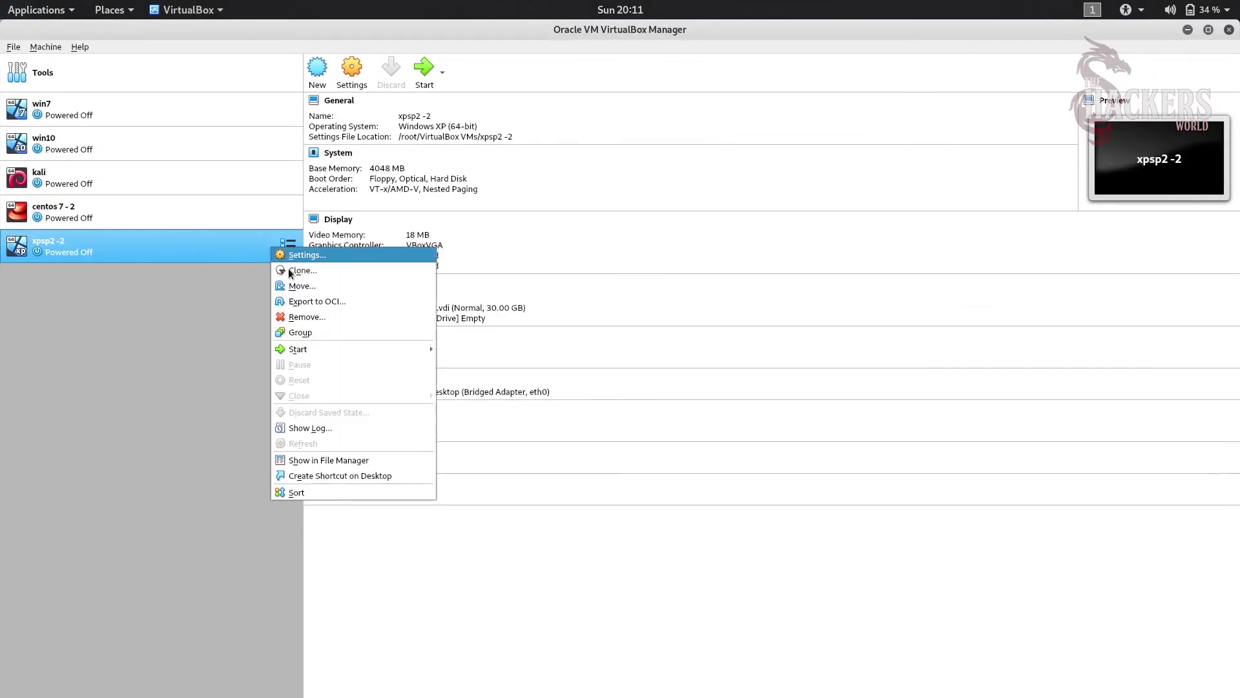
{"action": "left_click", "coordinate": [333, 465]}
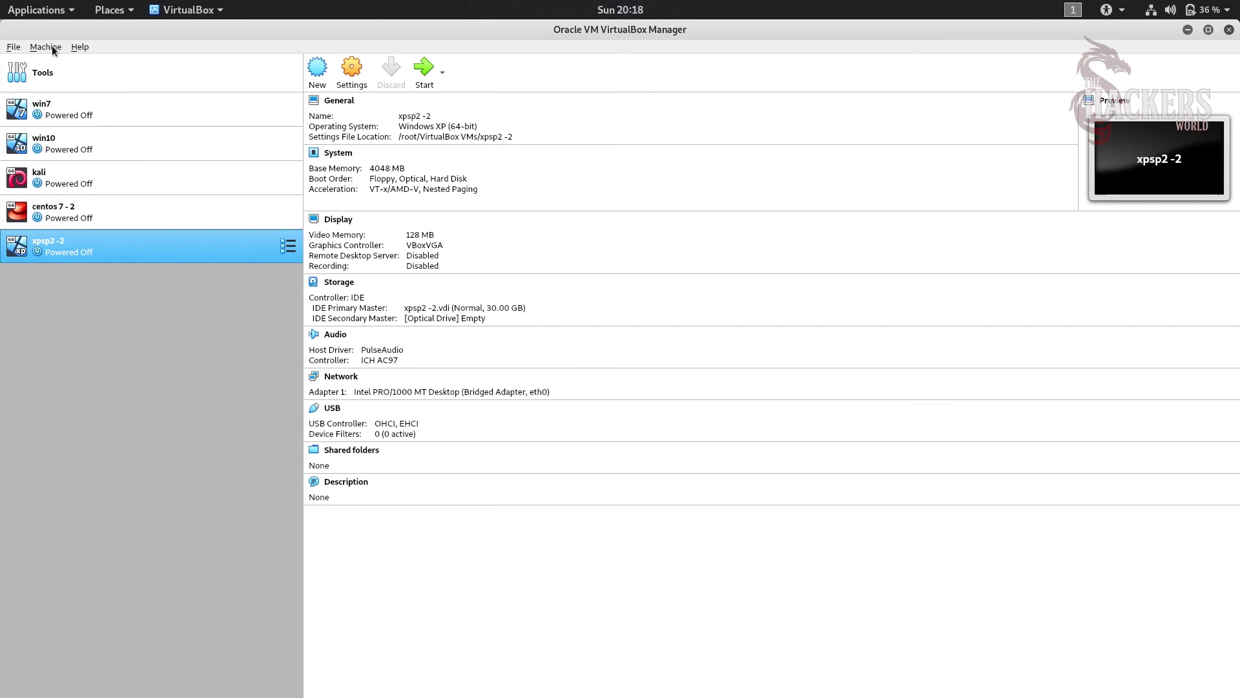
Export xpsp2 -2 as an Open Virtualization Format 2.0 appliance to /root/Documents/xpsp2 -2.ova, keeping the manifest file
{"action": "left_click", "coordinate": [52, 48]}
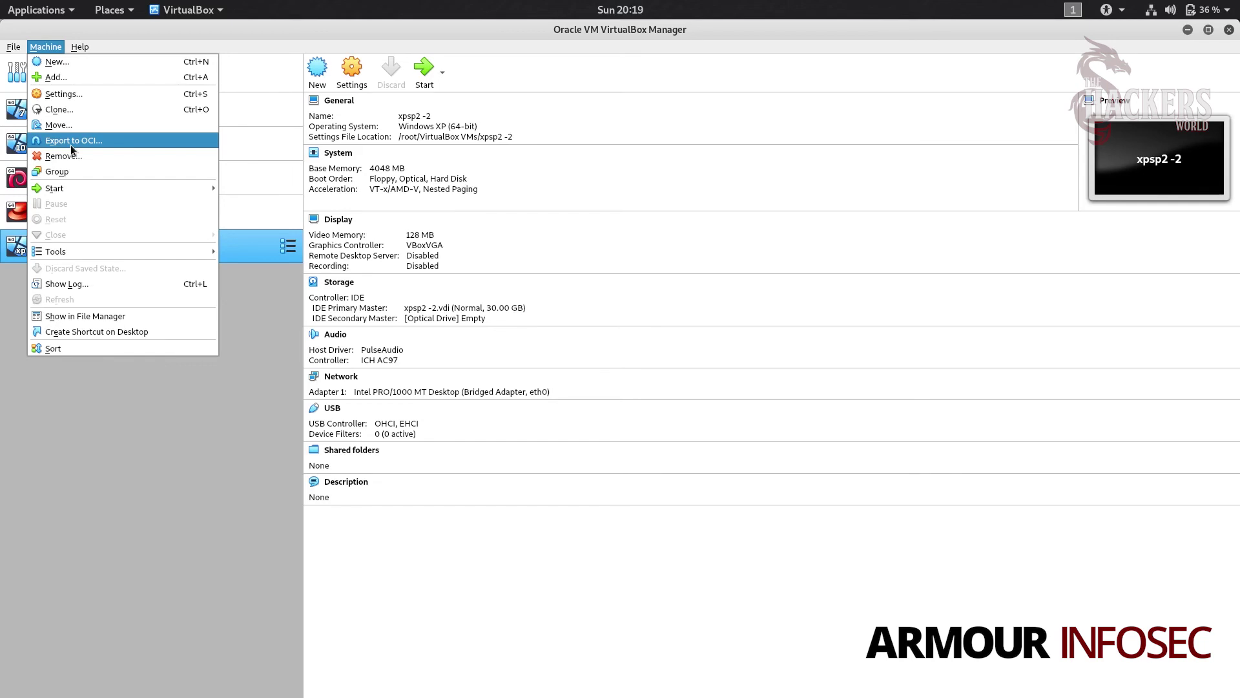
{"action": "left_click", "coordinate": [71, 142]}
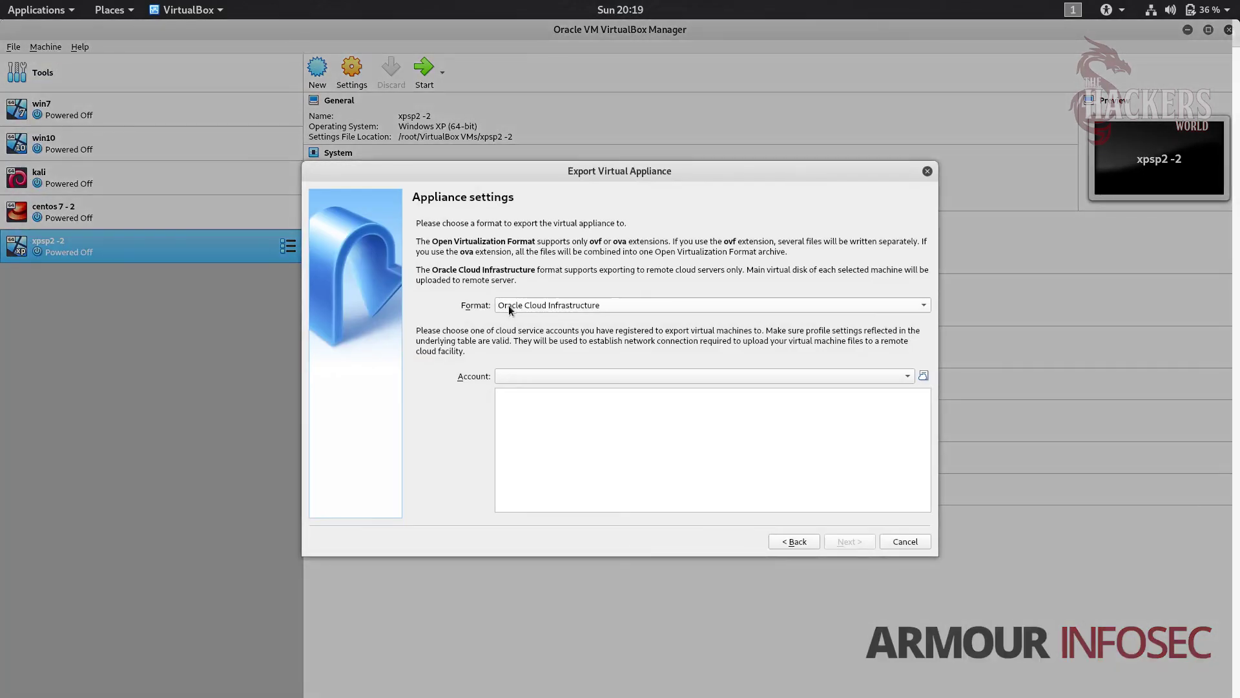
{"action": "left_click", "coordinate": [510, 308]}
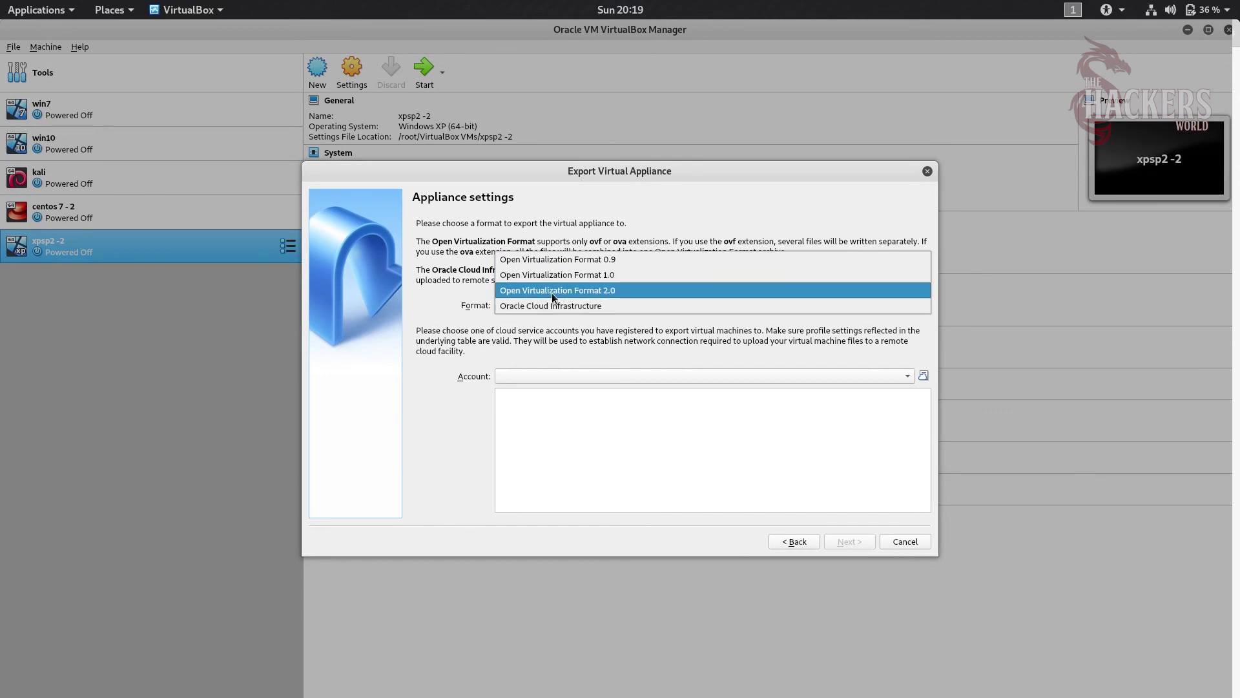
{"action": "left_click", "coordinate": [577, 294]}
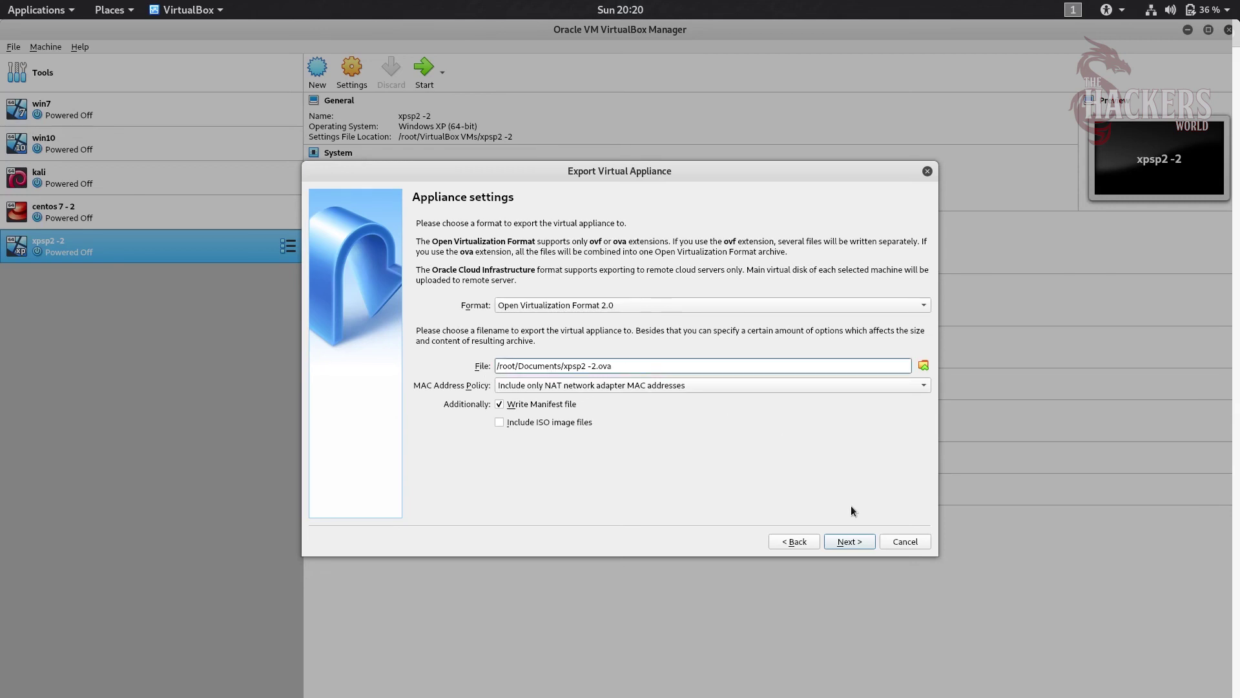
{"action": "left_click", "coordinate": [863, 545]}
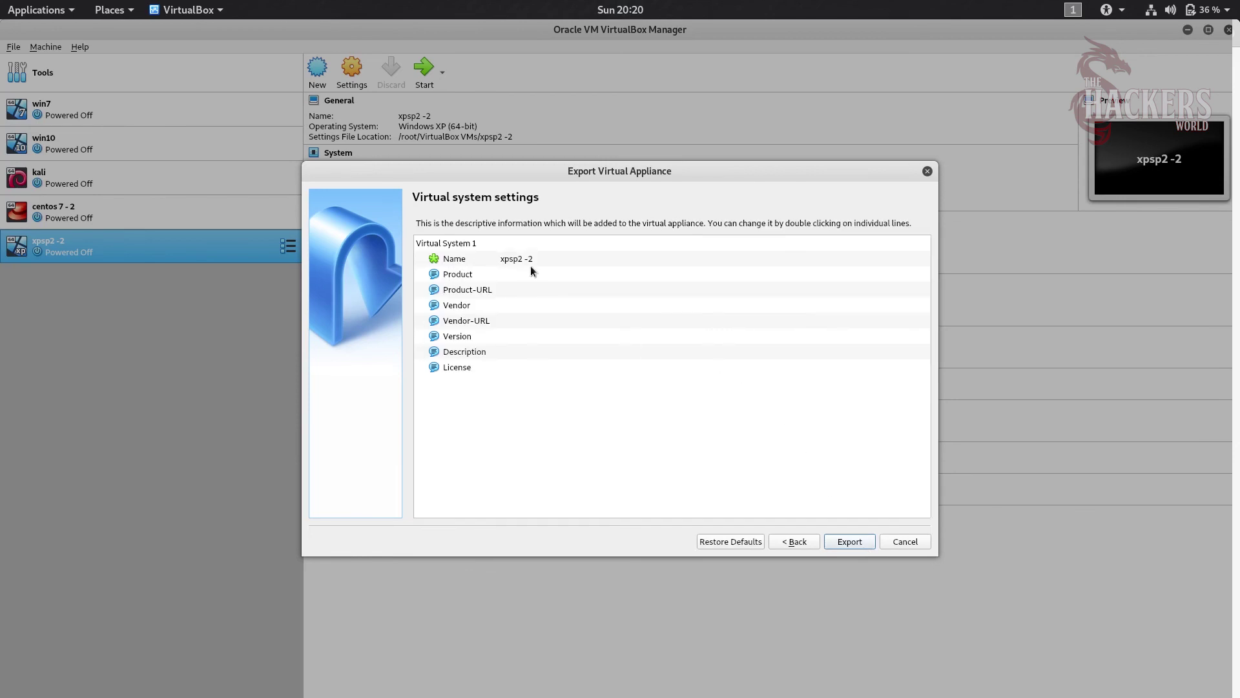
{"action": "left_click", "coordinate": [858, 541]}
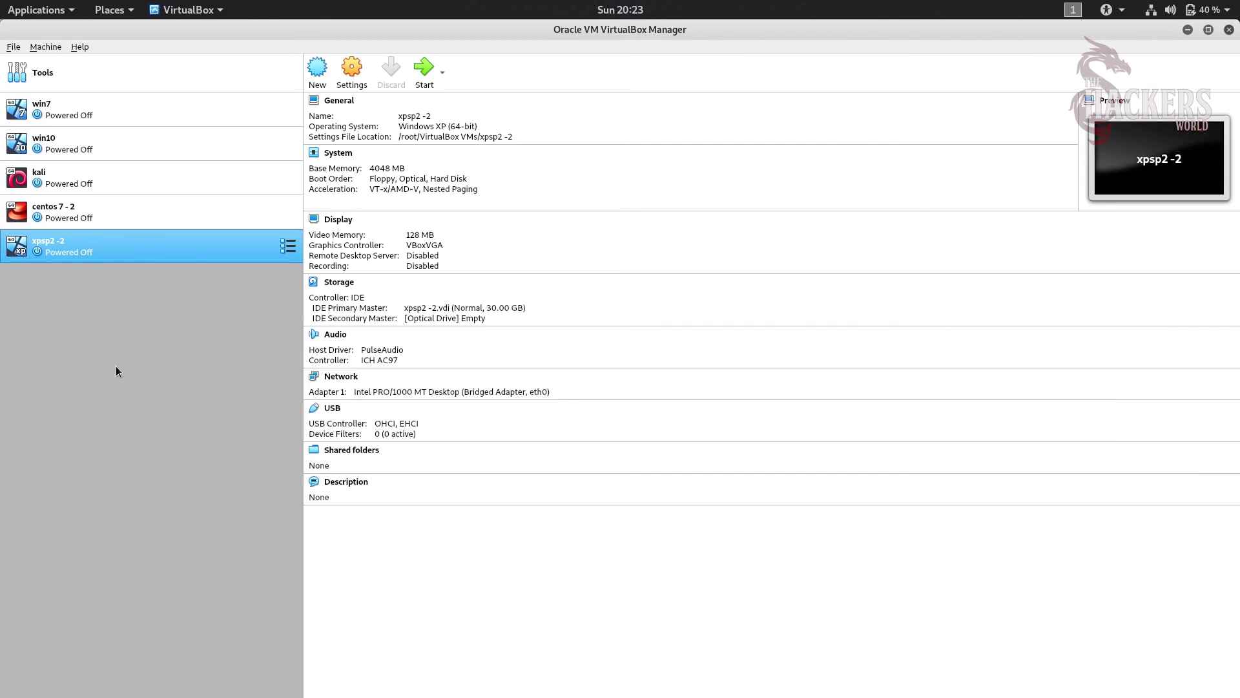
Examine the exported xpsp2 -2.ova and its size in the Documents folder, and return to VirtualBox
{"action": "mouse_move", "coordinate": [0, 0]}
{"action": "left_click", "coordinate": [346, 531]}
{"action": "left_click", "coordinate": [251, 190]}
{"action": "left_click_drag", "start_coordinate": [345, 197], "coordinate": [184, 57]}
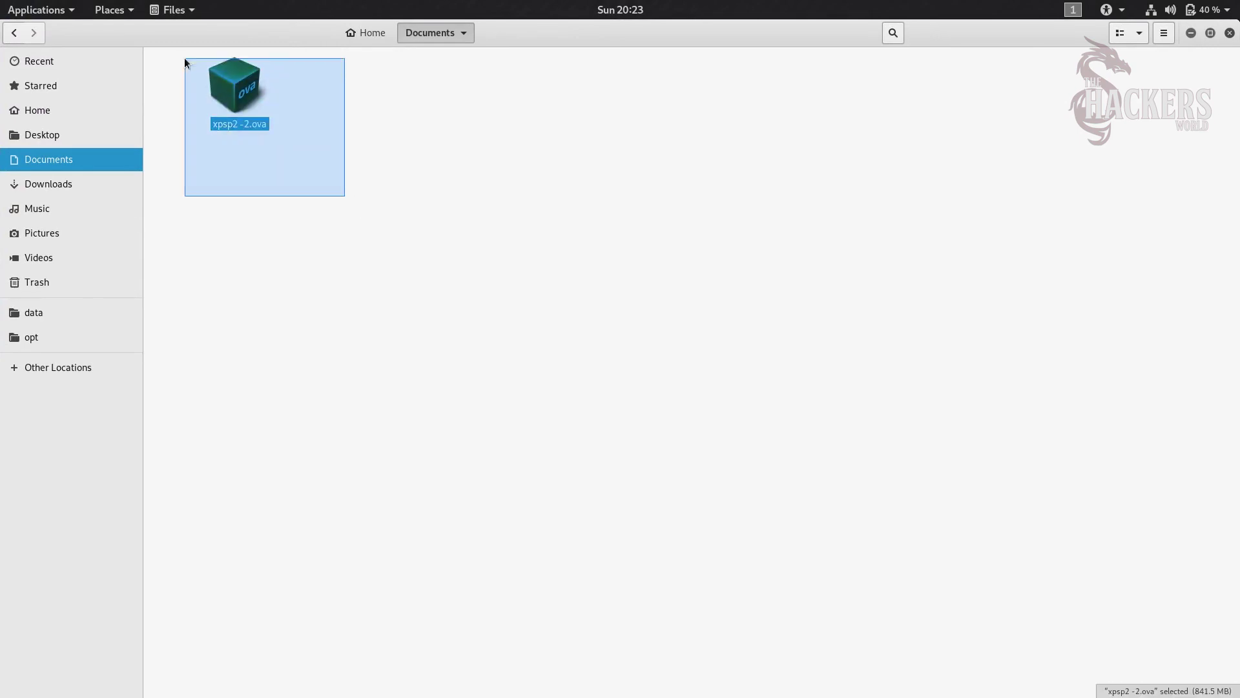
{"action": "left_click", "coordinate": [274, 260]}
{"action": "left_click", "coordinate": [253, 84]}
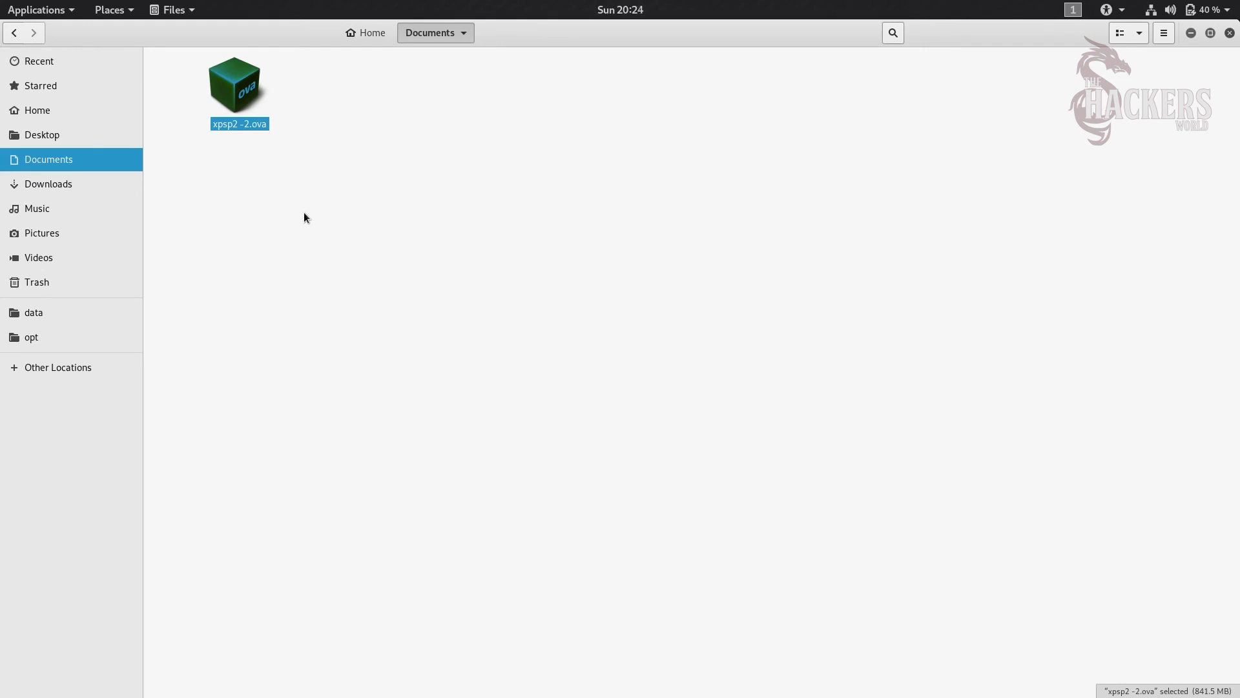
{"action": "left_click", "coordinate": [304, 212]}
{"action": "mouse_move", "coordinate": [0, 0]}
{"action": "left_click", "coordinate": [367, 199]}
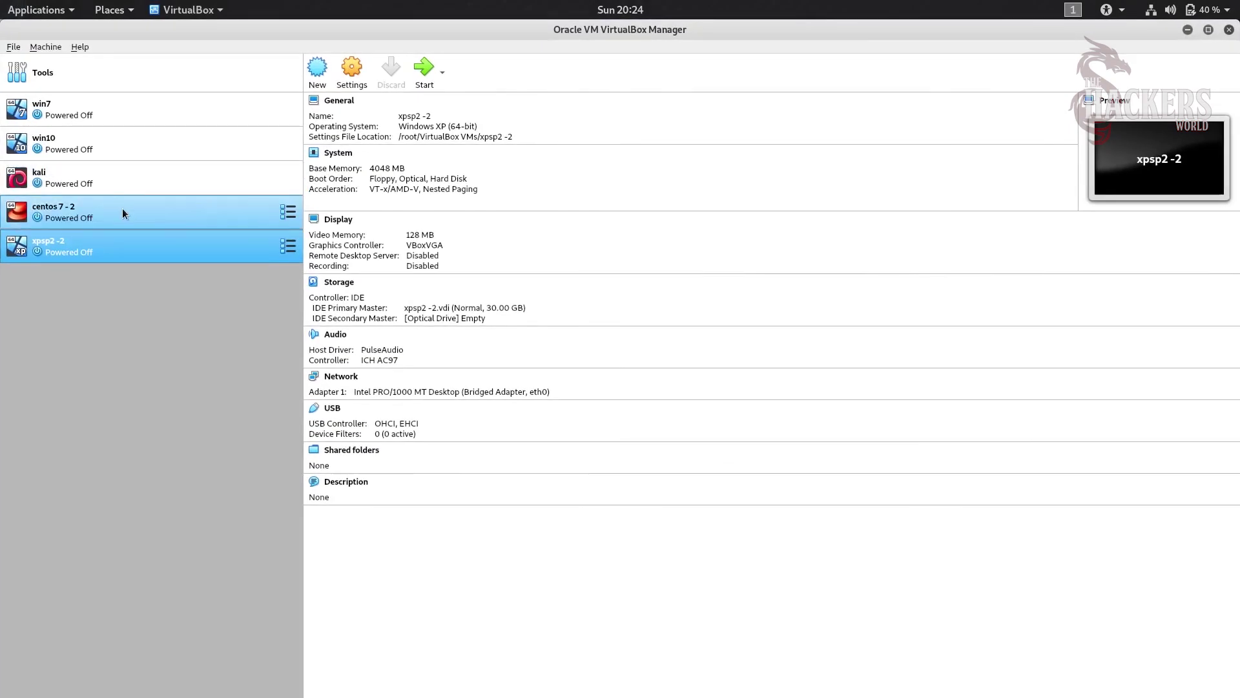
Remove the xpsp2 -2 machine and delete all its files
{"action": "right_click", "coordinate": [88, 241]}
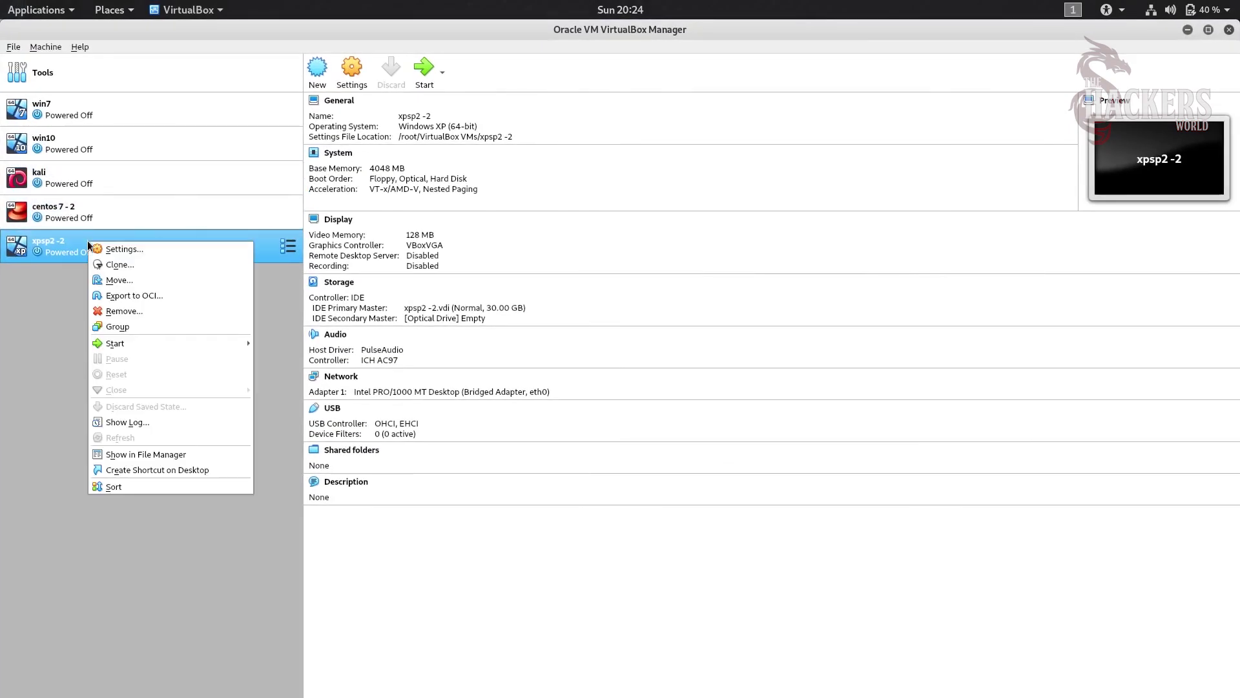
{"action": "left_click", "coordinate": [142, 310]}
{"action": "left_click", "coordinate": [682, 423]}
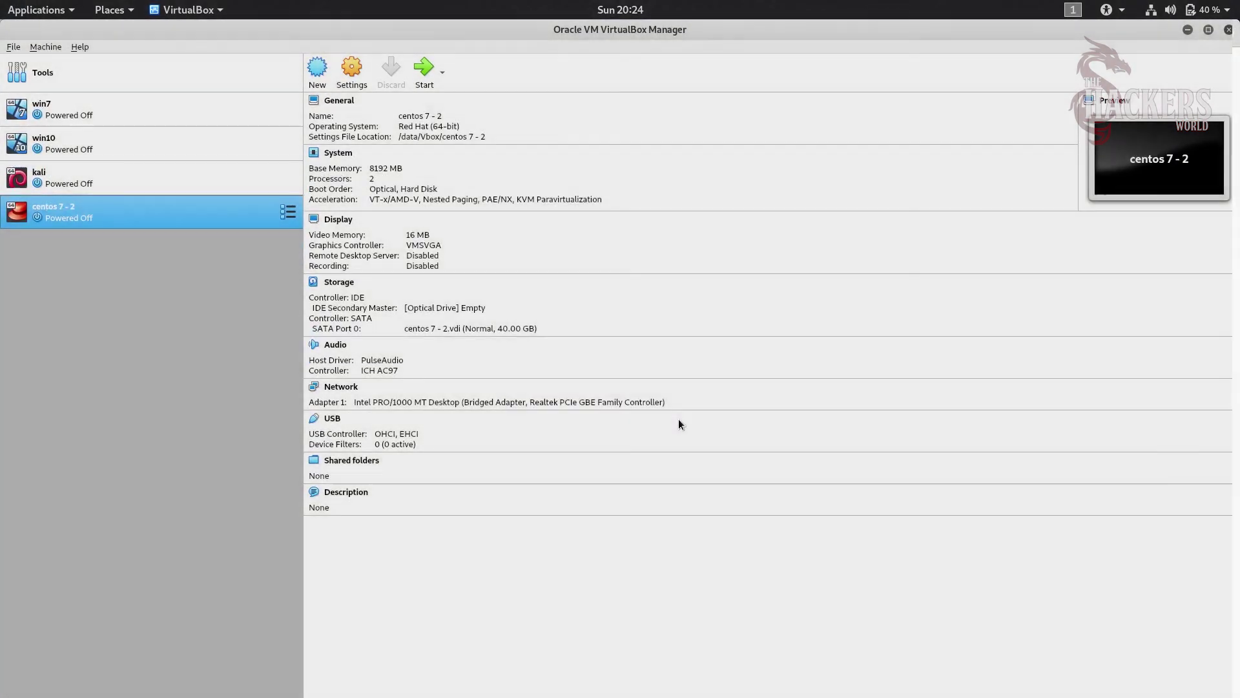
Import the xpsp2 -2.ova appliance from the Documents folder into /root/VirtualBox VMs, with hard drives imported as VDI
{"action": "mouse_move", "coordinate": [1, 1]}
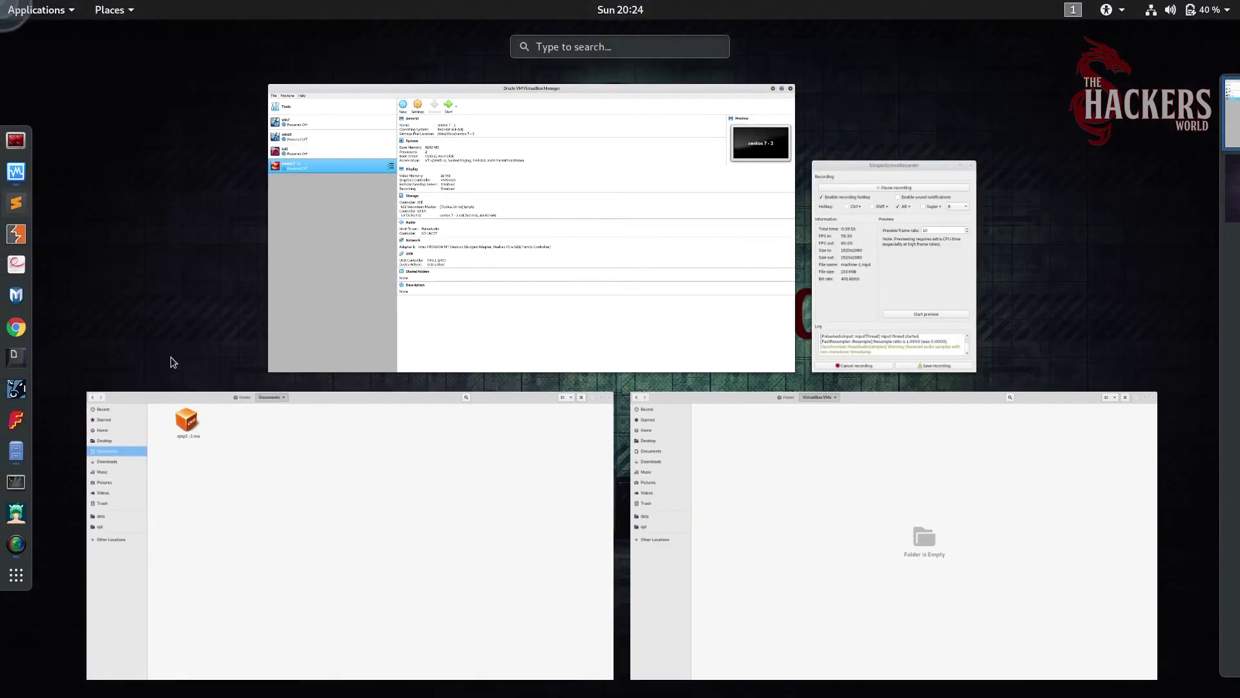
{"action": "left_click", "coordinate": [243, 451]}
{"action": "double_click", "coordinate": [234, 104]}
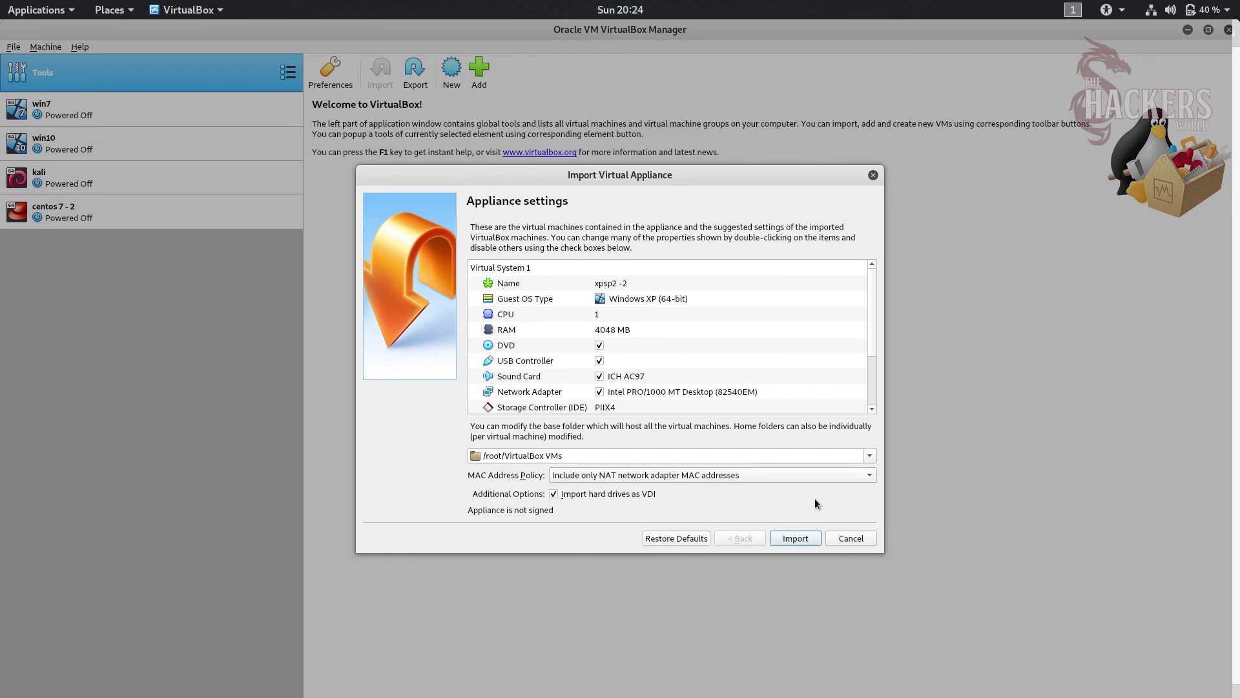
{"action": "left_click", "coordinate": [800, 540]}
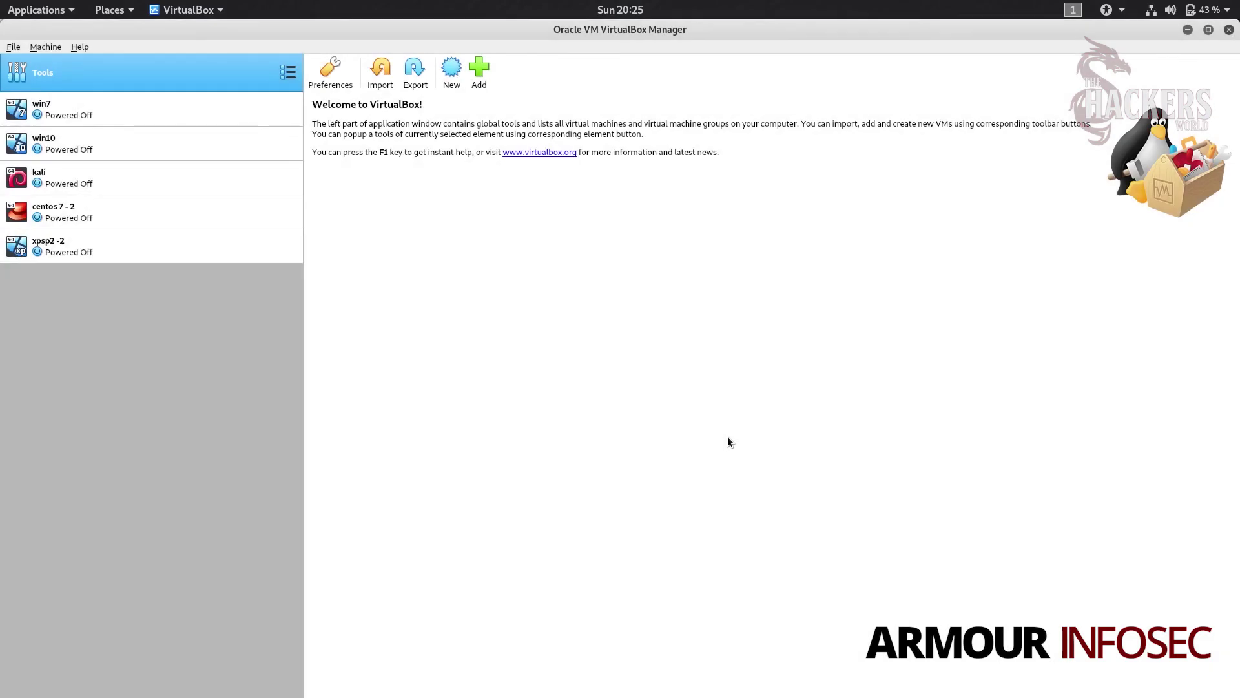
Examine the imported xpsp2 -2 machine's details and the xpsp2 -2.ova file in Documents, and return to VirtualBox
{"action": "left_click", "coordinate": [109, 245]}
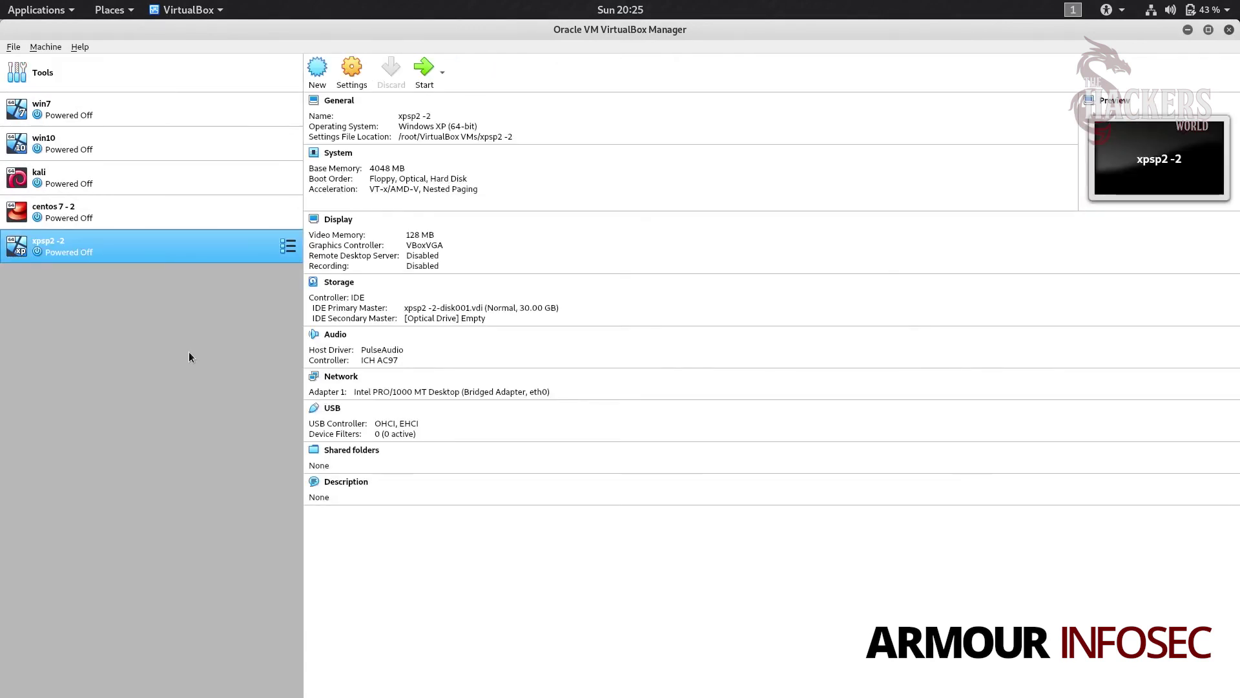
{"action": "mouse_move", "coordinate": [1, 1]}
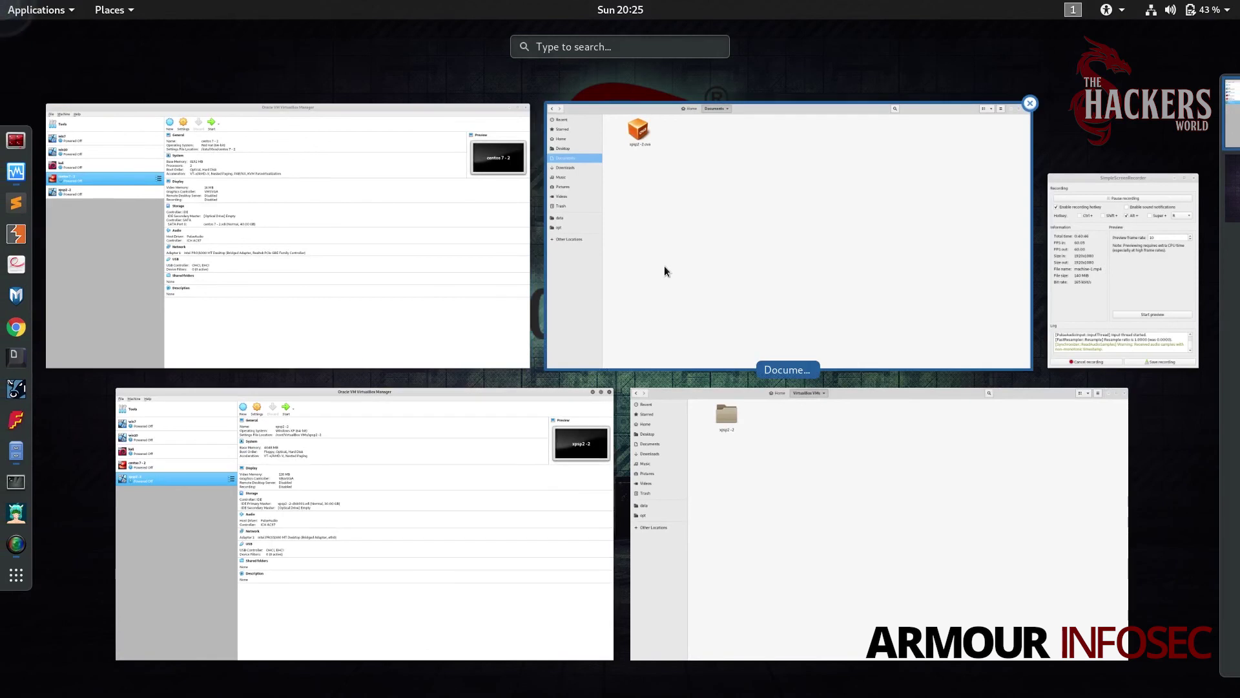
{"action": "left_click", "coordinate": [665, 267]}
{"action": "left_click_drag", "start_coordinate": [253, 161], "coordinate": [181, 71]}
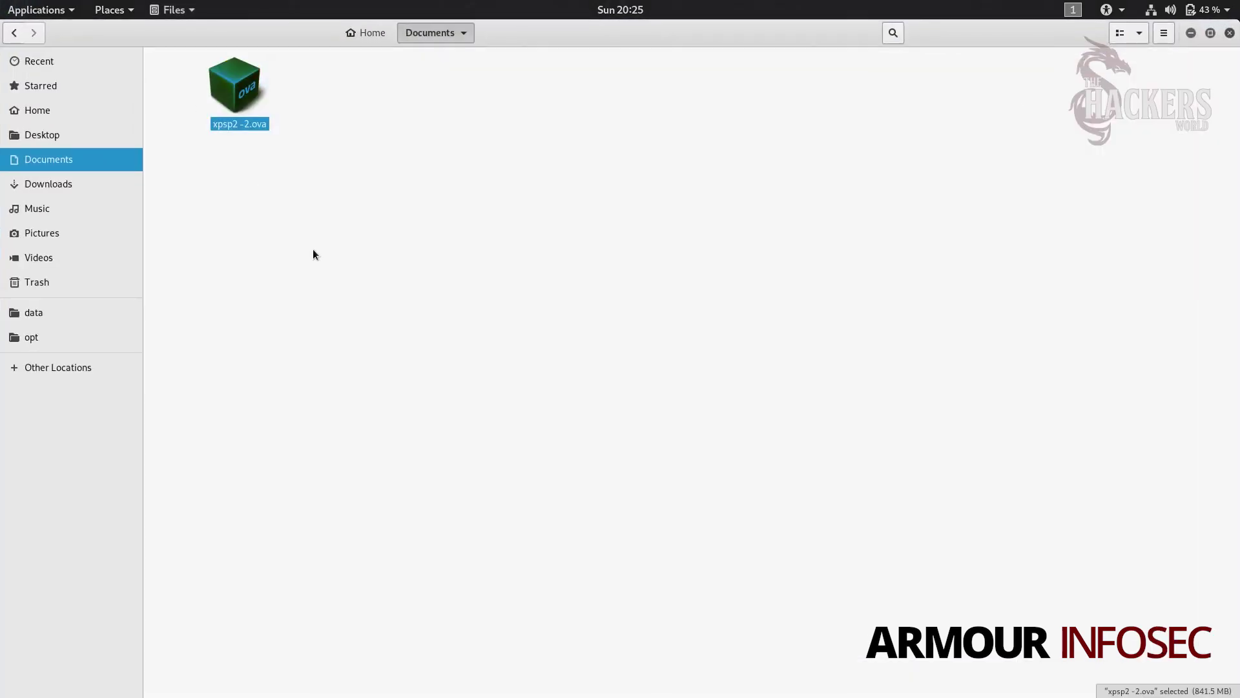
{"action": "left_click", "coordinate": [360, 288]}
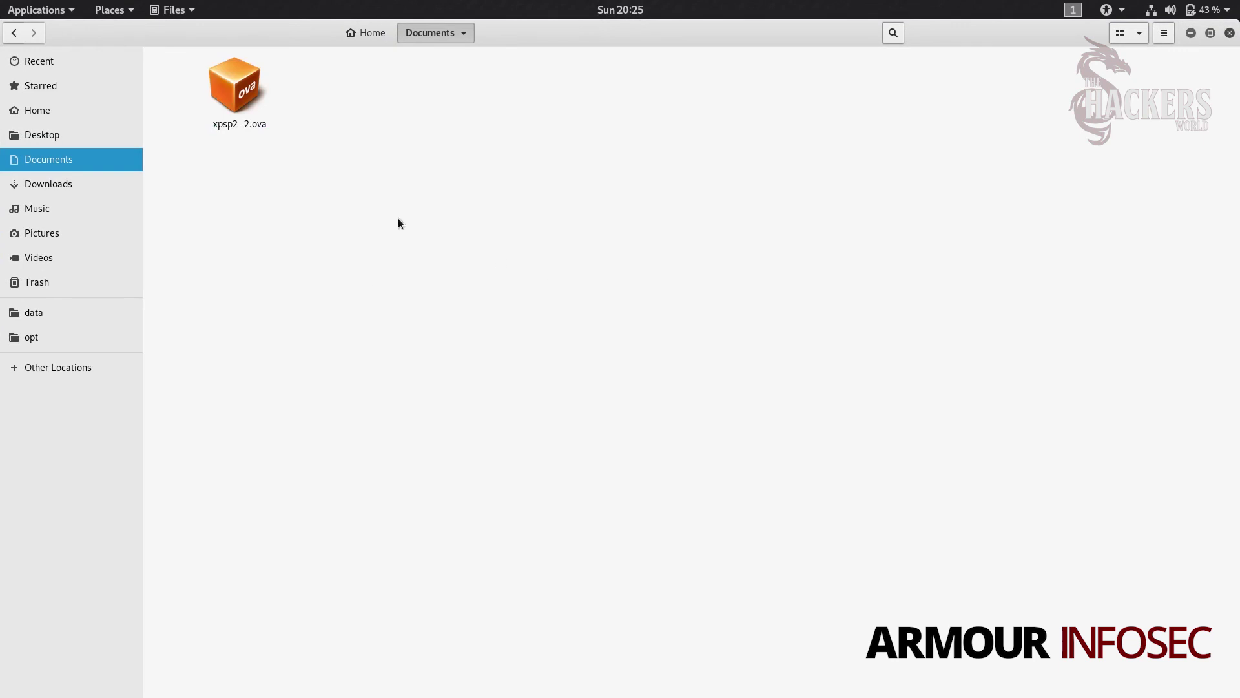
{"action": "mouse_move", "coordinate": [1, 1]}
{"action": "left_click", "coordinate": [255, 429]}
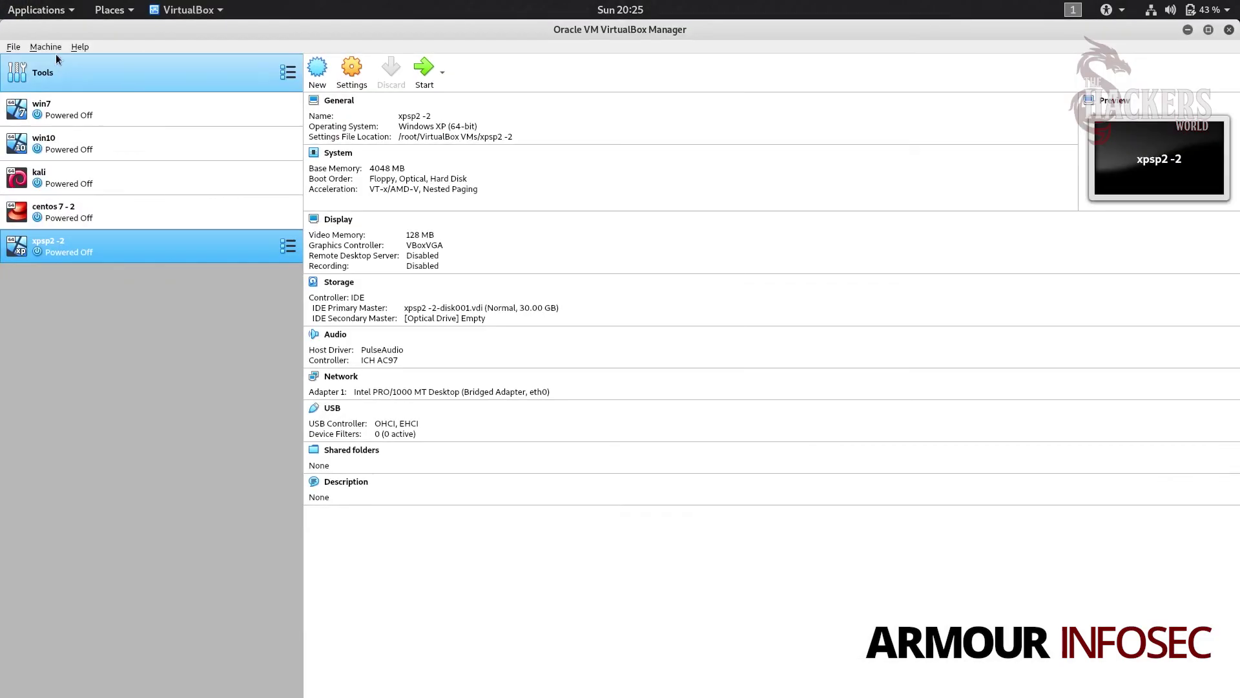
Remove the imported xpsp2 -2 machine together with all its files
{"action": "left_click", "coordinate": [45, 46]}
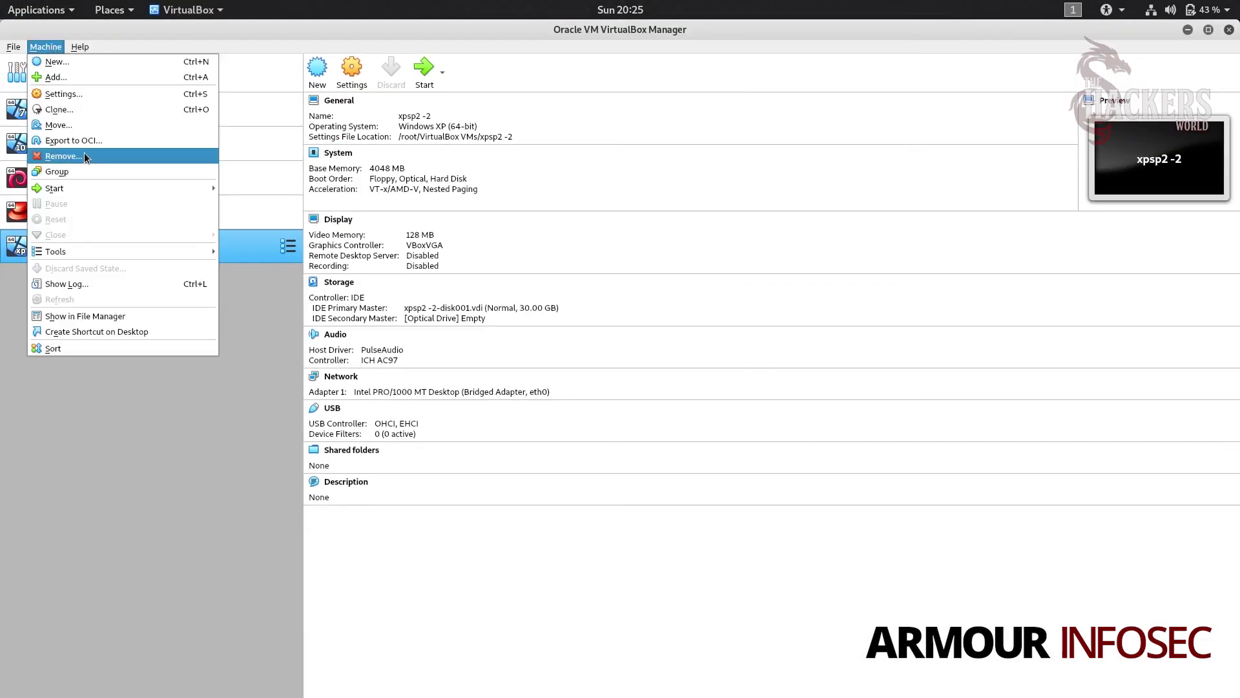
{"action": "left_click", "coordinate": [85, 157]}
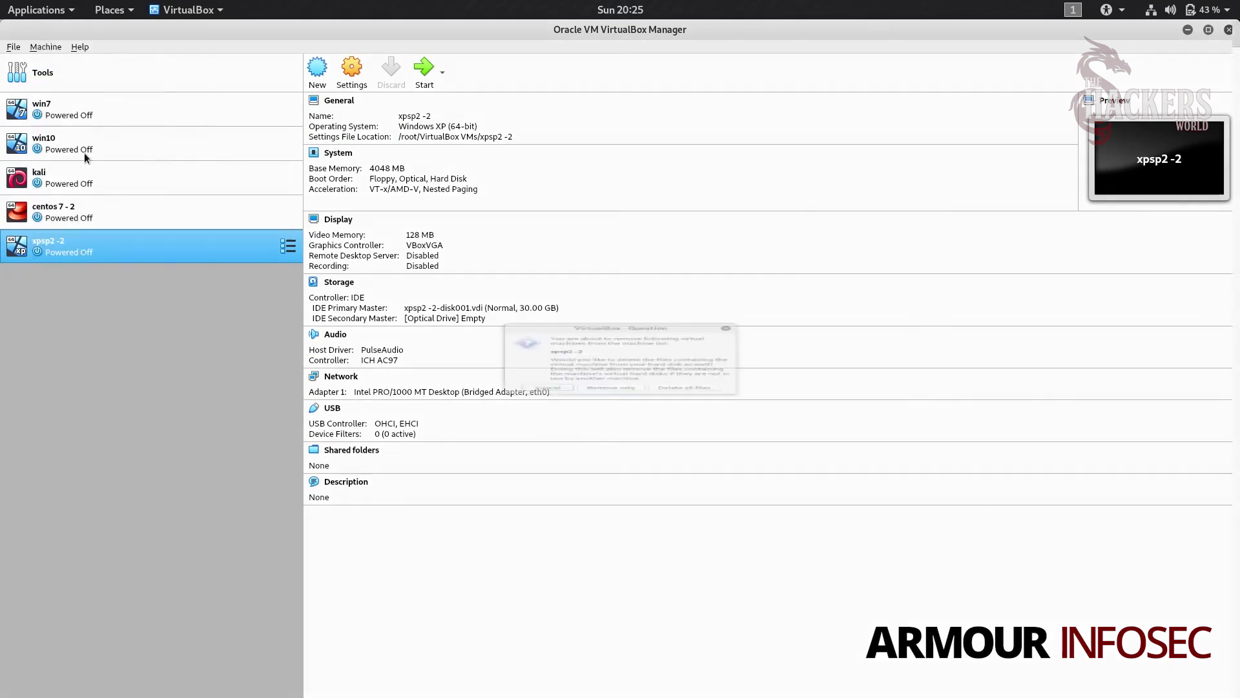
{"action": "left_click", "coordinate": [688, 423]}
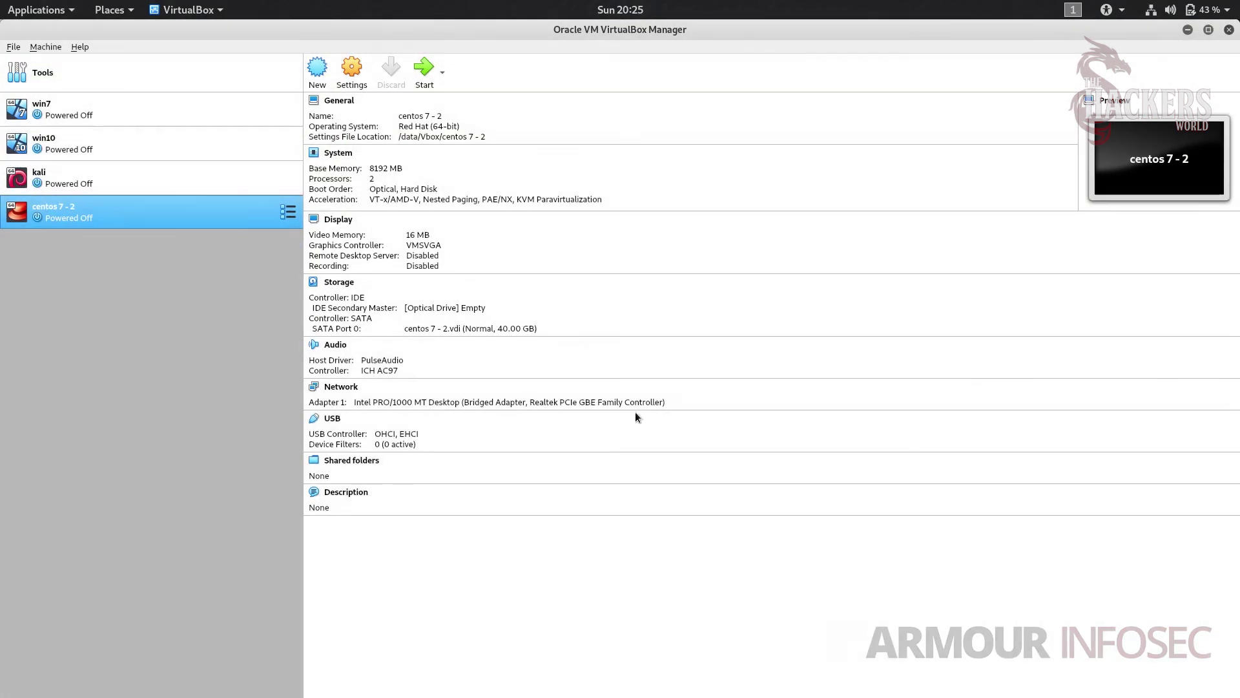
Create a new machine group containing the win10 machine
{"action": "left_click", "coordinate": [52, 109]}
{"action": "left_click", "coordinate": [46, 47]}
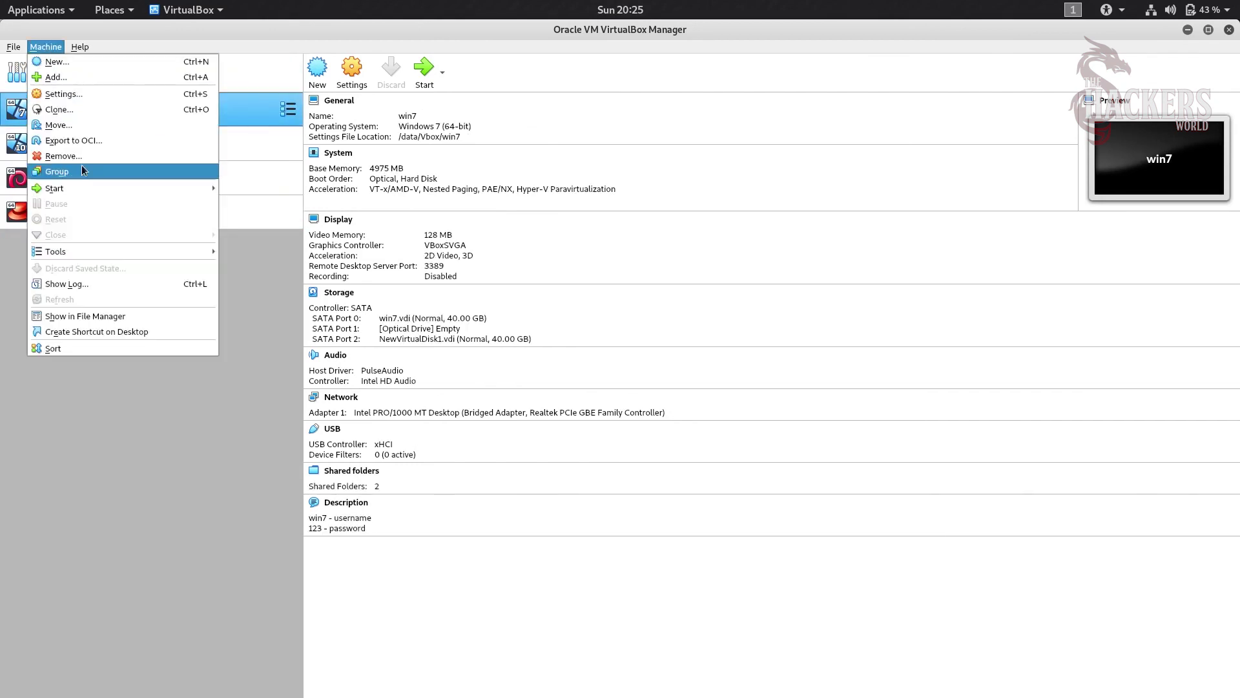
{"action": "left_click", "coordinate": [117, 425]}
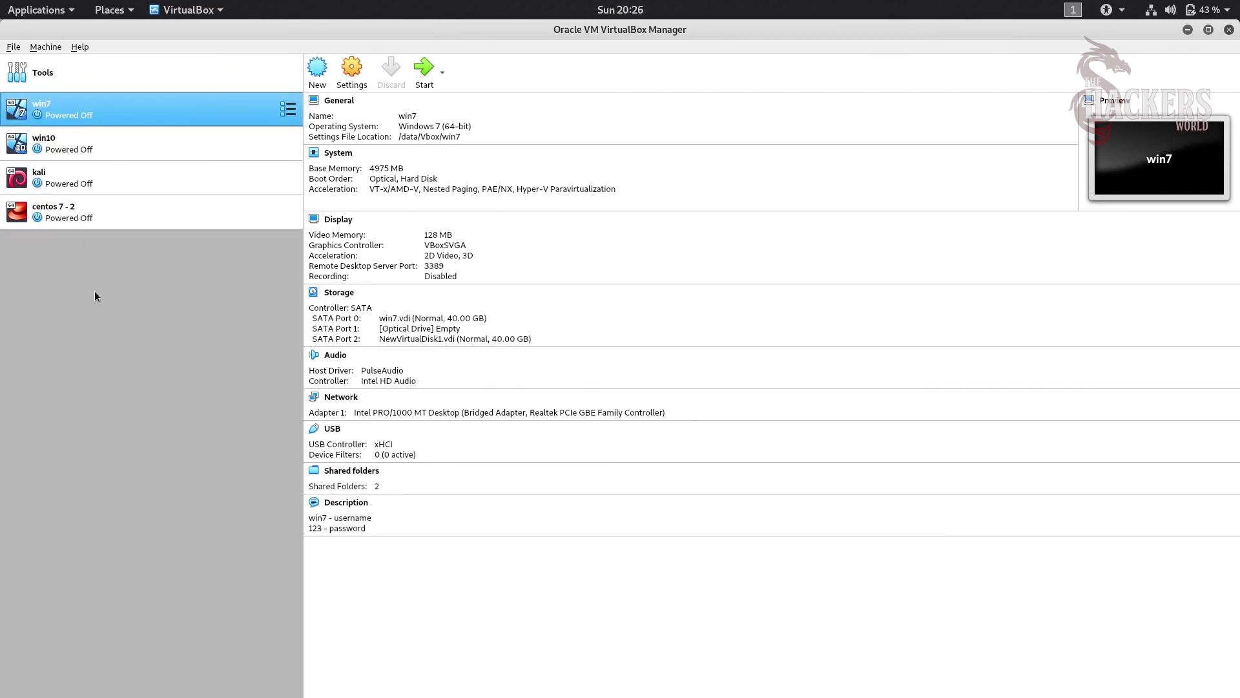
{"action": "left_click", "coordinate": [57, 139]}
{"action": "left_click", "coordinate": [55, 115]}
{"action": "left_click", "coordinate": [53, 147]}
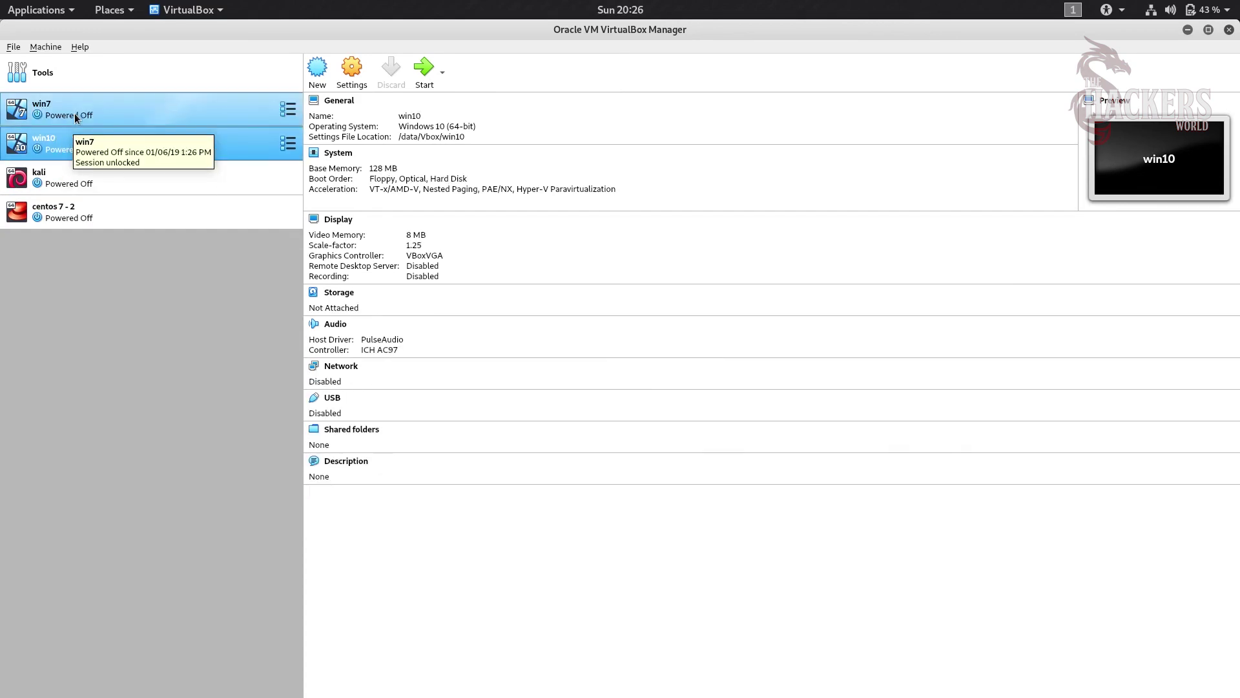
{"action": "left_click", "coordinate": [50, 46]}
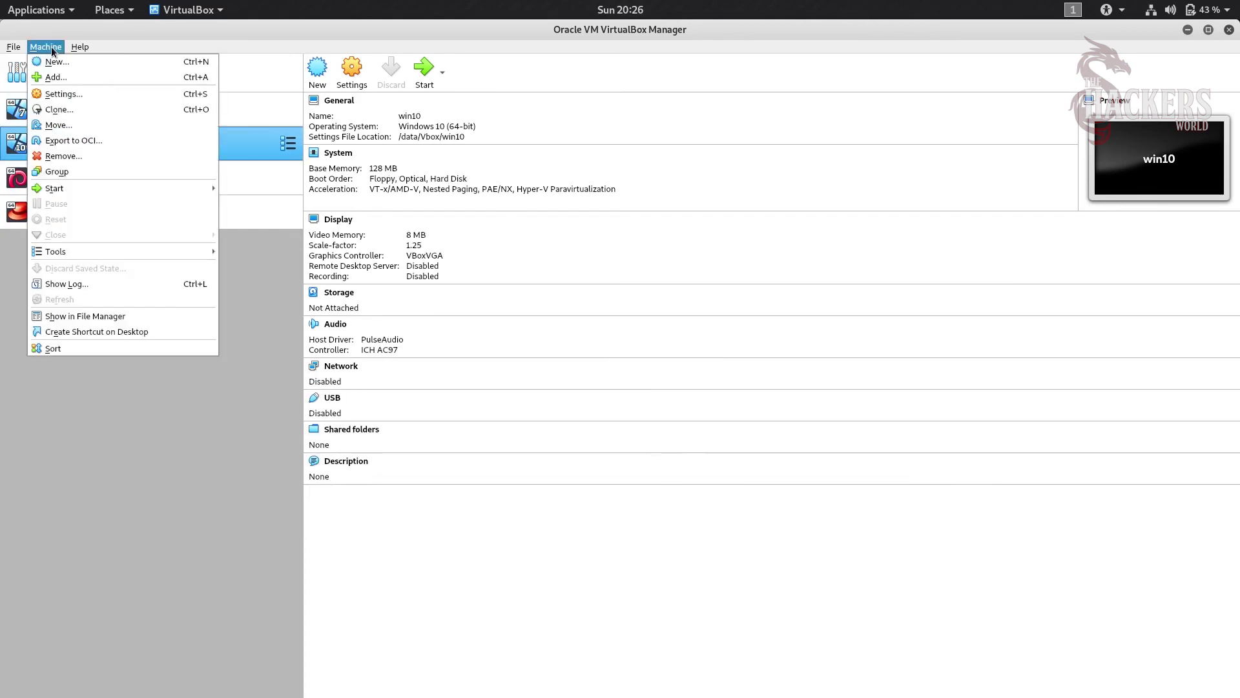
{"action": "left_click", "coordinate": [68, 174]}
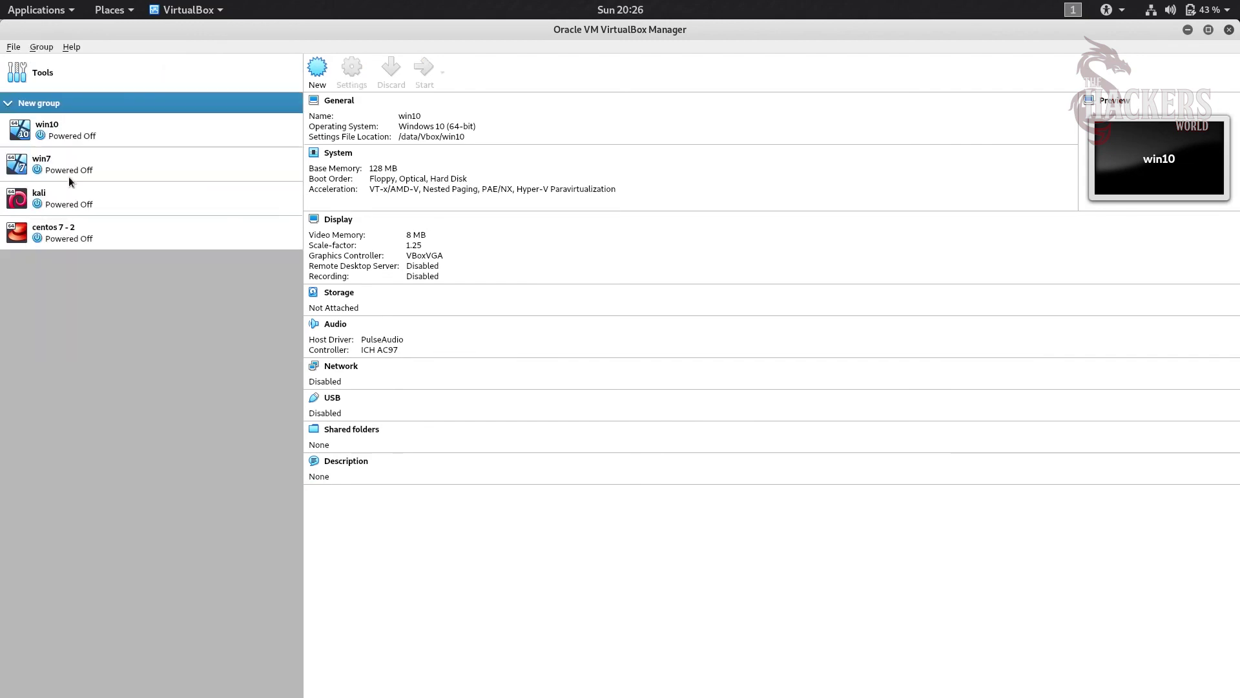
Move the win7 machine into the new group alongside win10, and collapse and expand the group
{"action": "left_click_drag", "start_coordinate": [56, 134], "coordinate": [67, 105]}
{"action": "left_click", "coordinate": [41, 169], "text": "ctrl"}
{"action": "left_click_drag", "start_coordinate": [40, 168], "coordinate": [64, 110]}
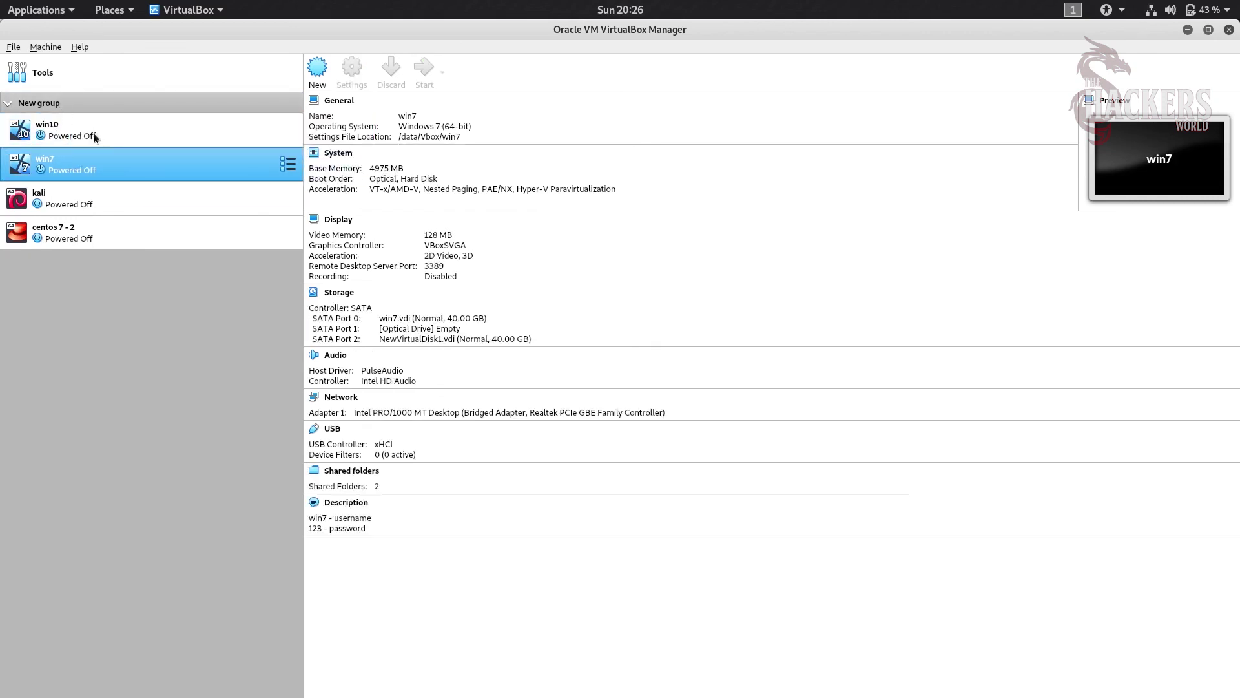
{"action": "left_click", "coordinate": [9, 104]}
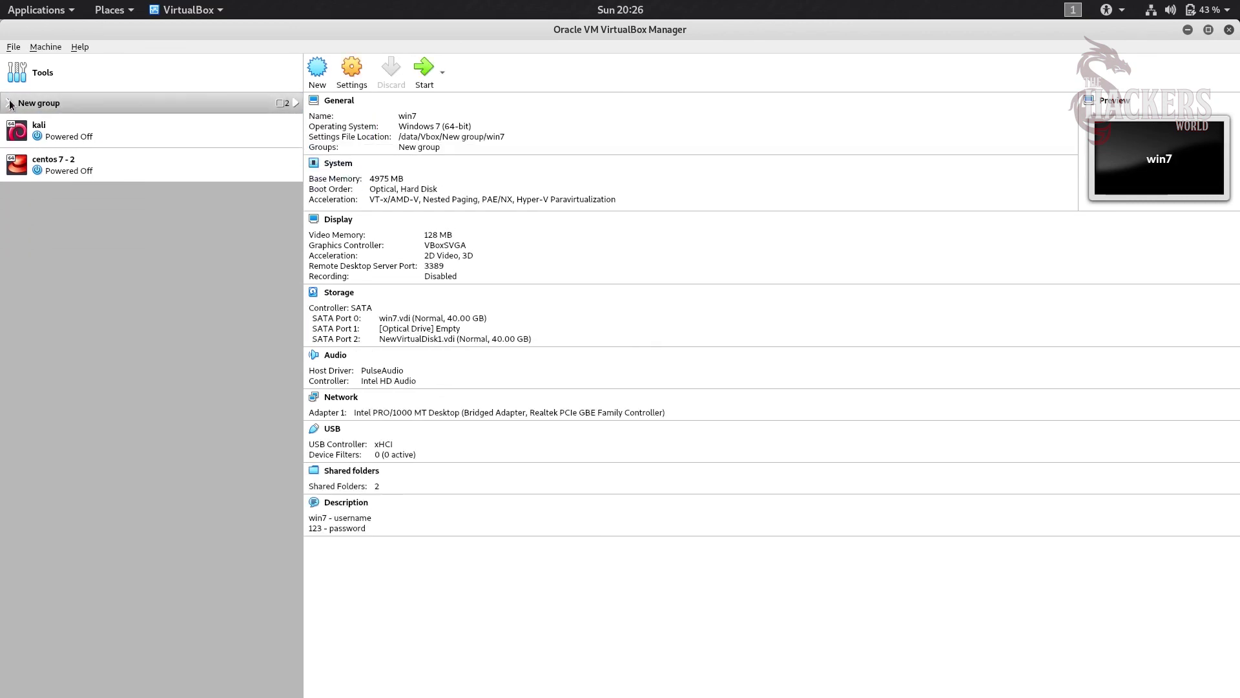
{"action": "left_click", "coordinate": [9, 104]}
Rename the new machine group as windows
{"action": "right_click", "coordinate": [36, 102]}
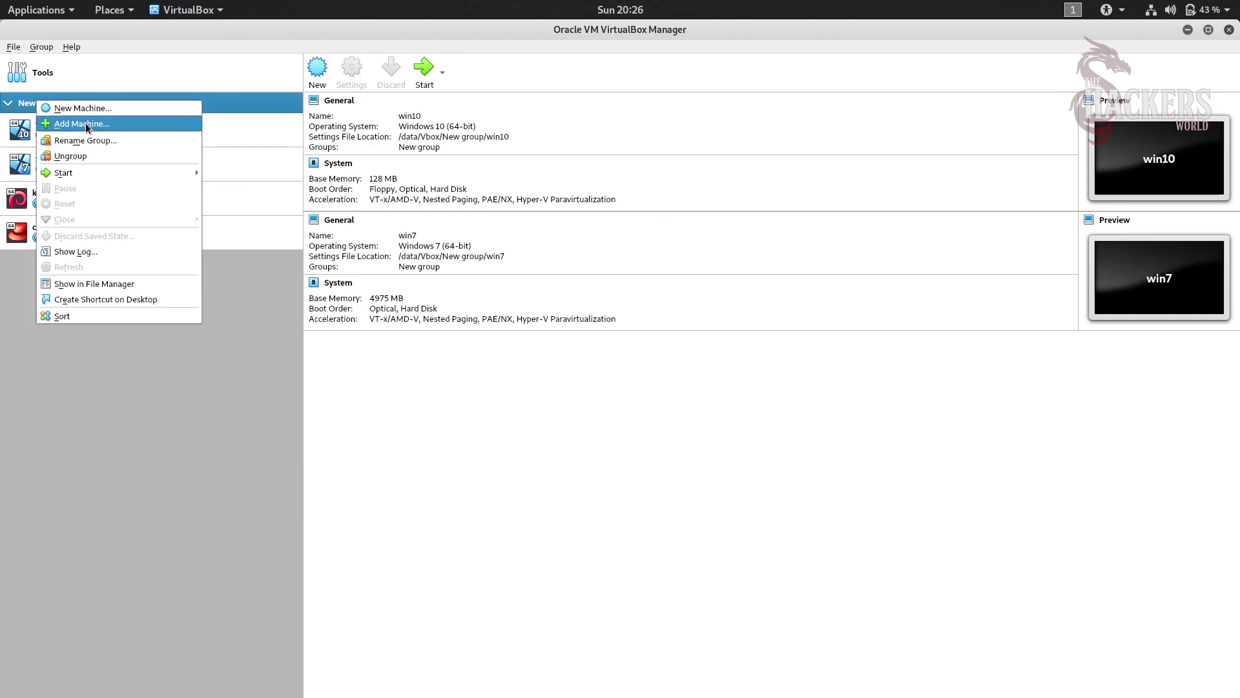
{"action": "left_click", "coordinate": [87, 145]}
{"action": "key", "text": "BackSpace"}
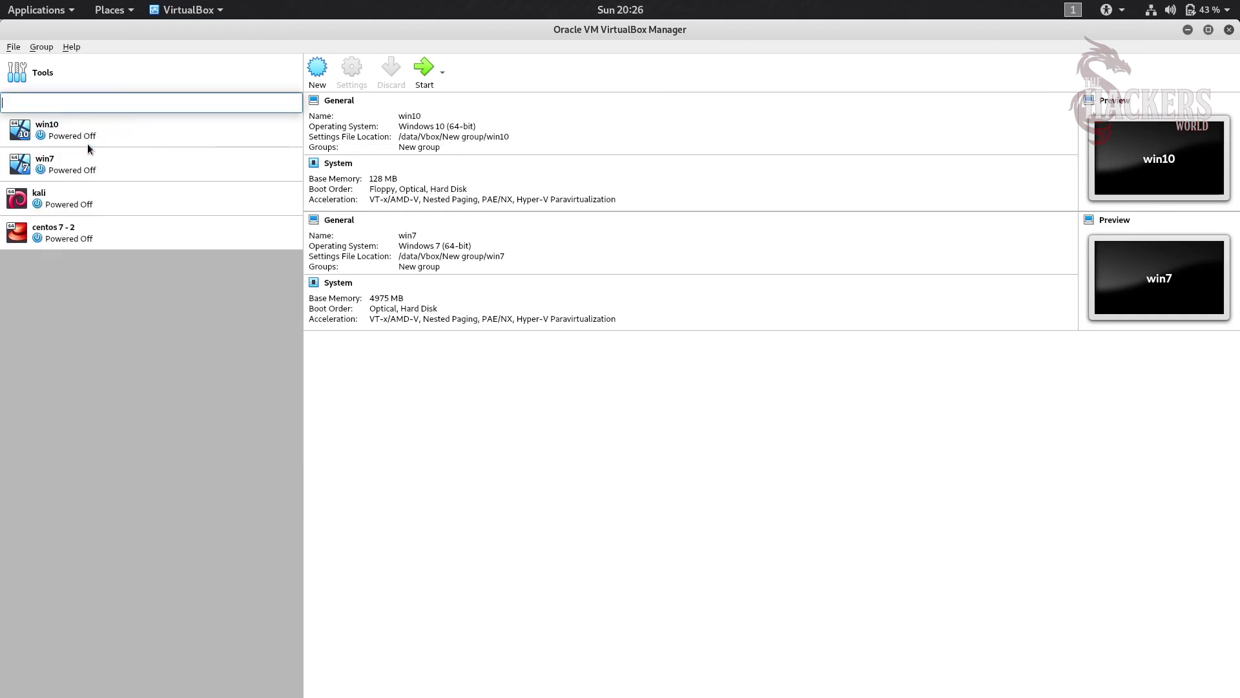
{"action": "type", "text": "windows"}
{"action": "key", "text": "Return"}
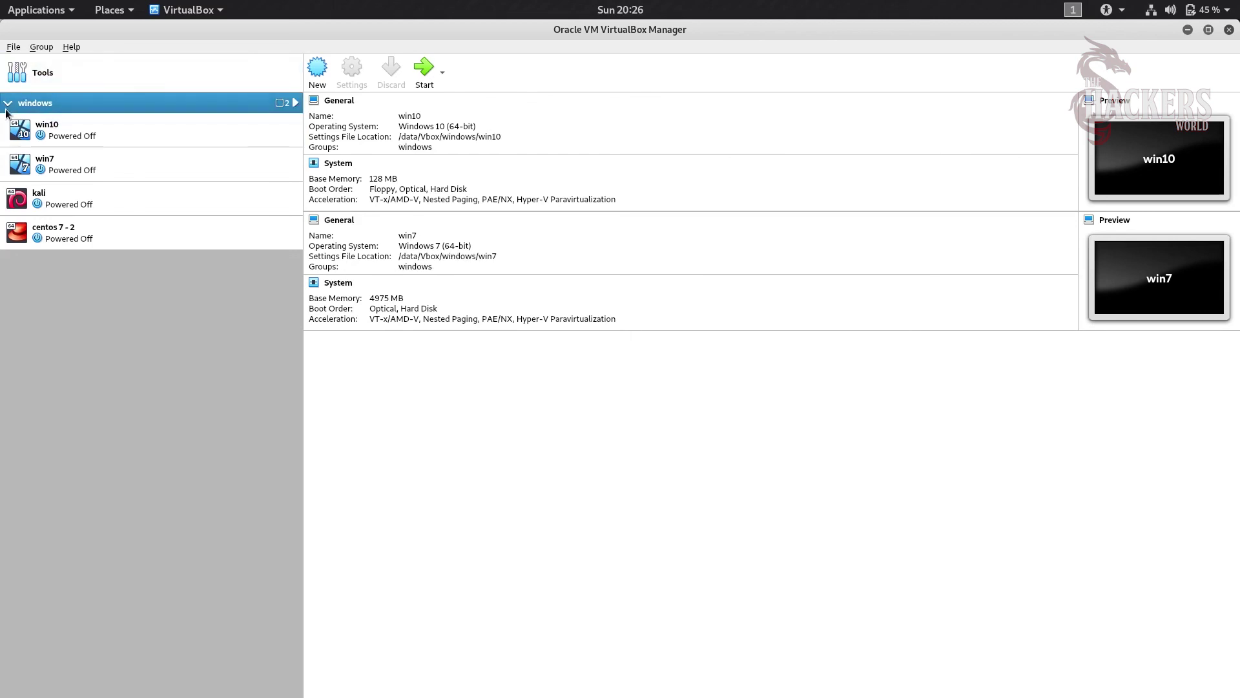
Check the windows group's machines and ungroup it, returning win10 and win7 to the main machine list
{"action": "left_click", "coordinate": [8, 102]}
{"action": "left_click", "coordinate": [8, 103]}
{"action": "left_click", "coordinate": [49, 133]}
{"action": "left_click", "coordinate": [75, 160]}
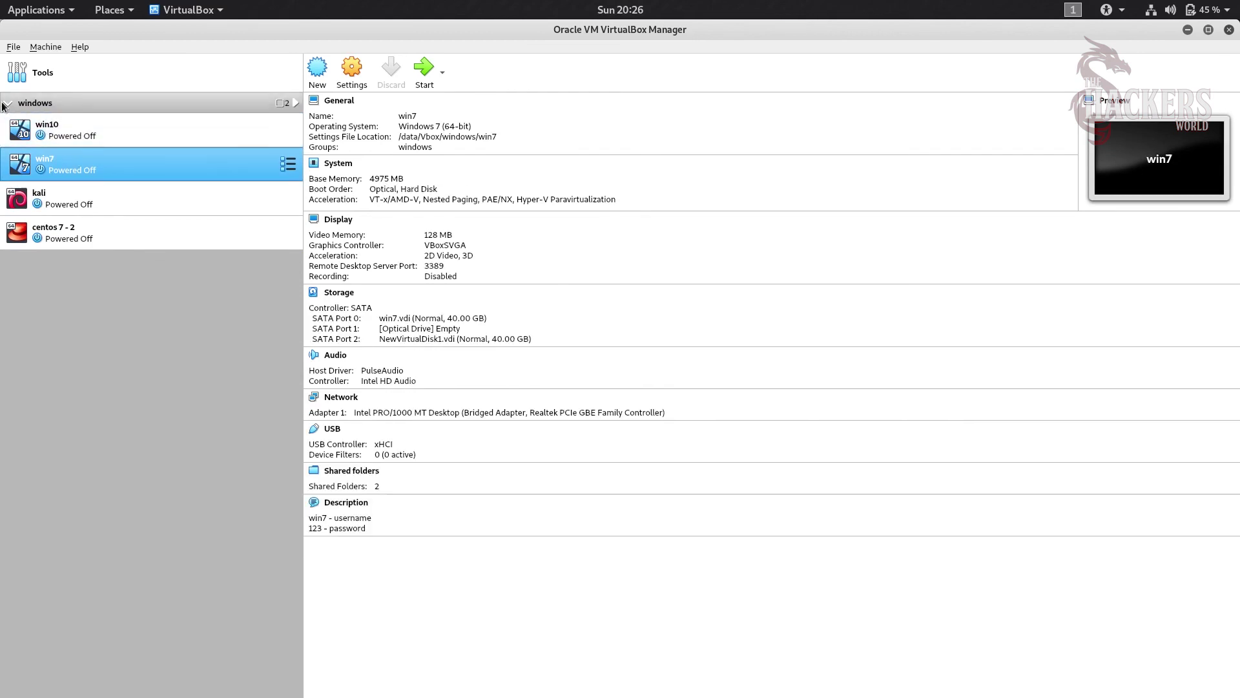
{"action": "left_click", "coordinate": [38, 103]}
{"action": "left_click", "coordinate": [41, 47]}
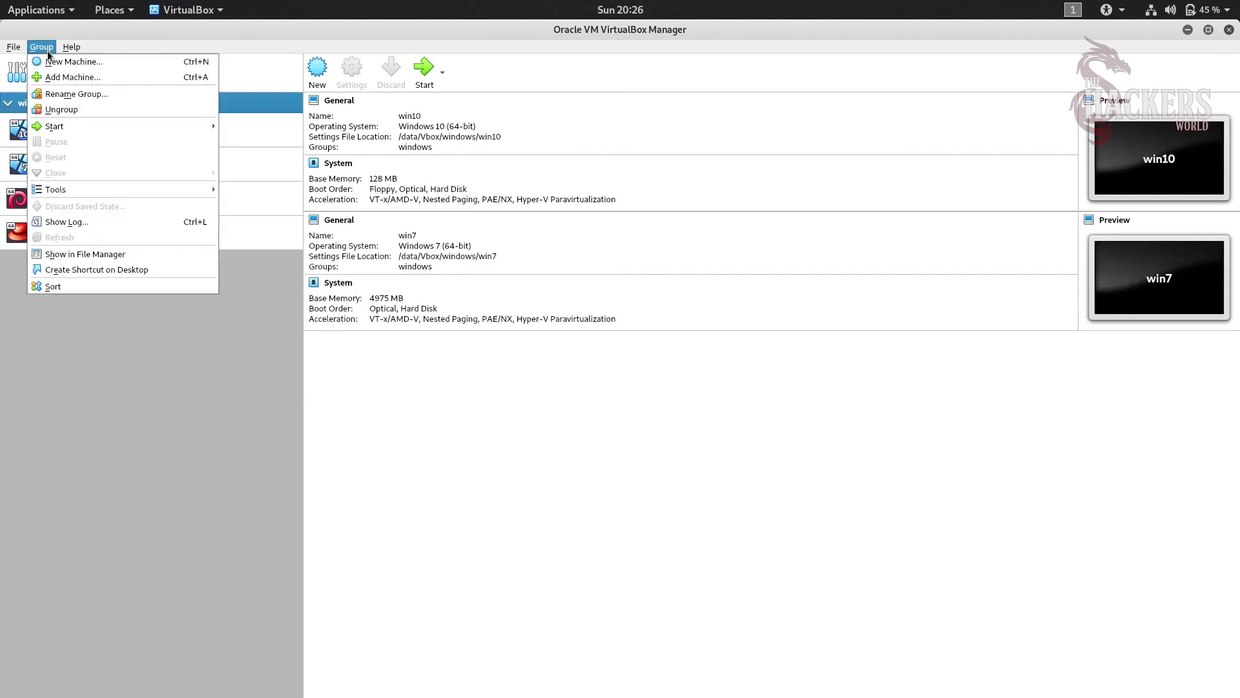
{"action": "left_click", "coordinate": [69, 110]}
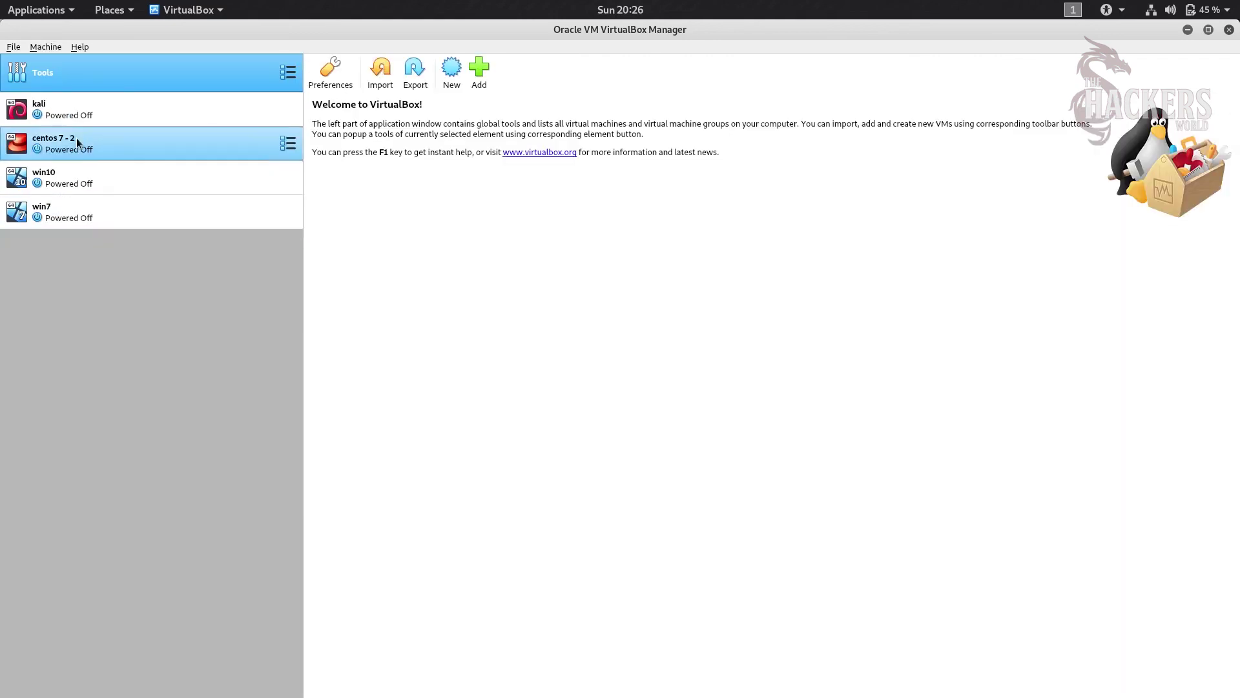
Review the start and tool options for the win10 machine and open its log viewer
{"action": "left_click", "coordinate": [46, 46]}
{"action": "left_click", "coordinate": [99, 351]}
{"action": "left_click", "coordinate": [44, 176]}
{"action": "left_click", "coordinate": [47, 46]}
{"action": "mouse_move", "coordinate": [92, 187]}
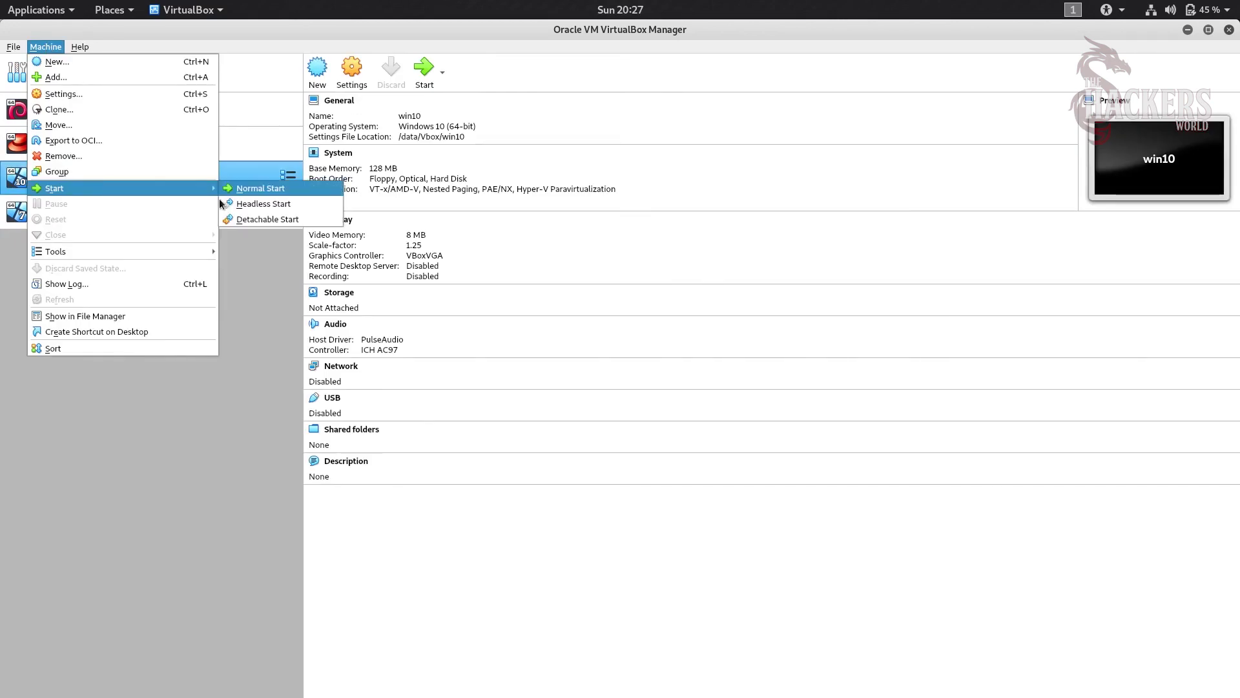
{"action": "mouse_move", "coordinate": [175, 253]}
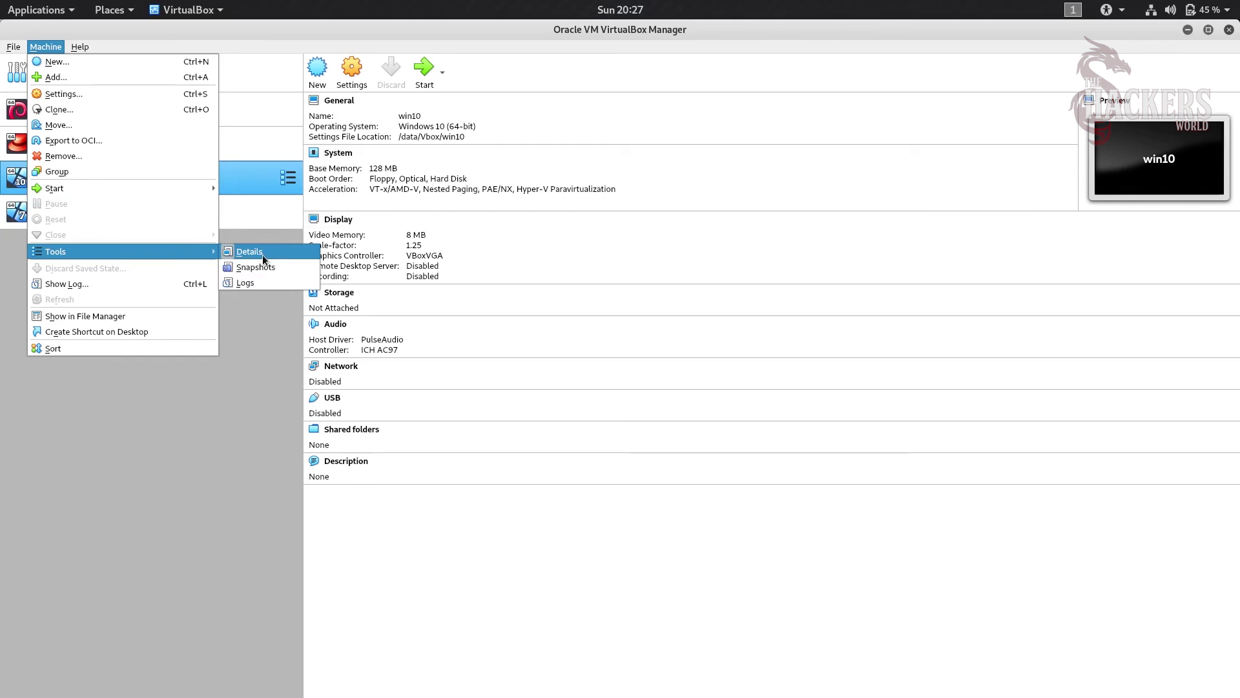
{"action": "left_click", "coordinate": [119, 285]}
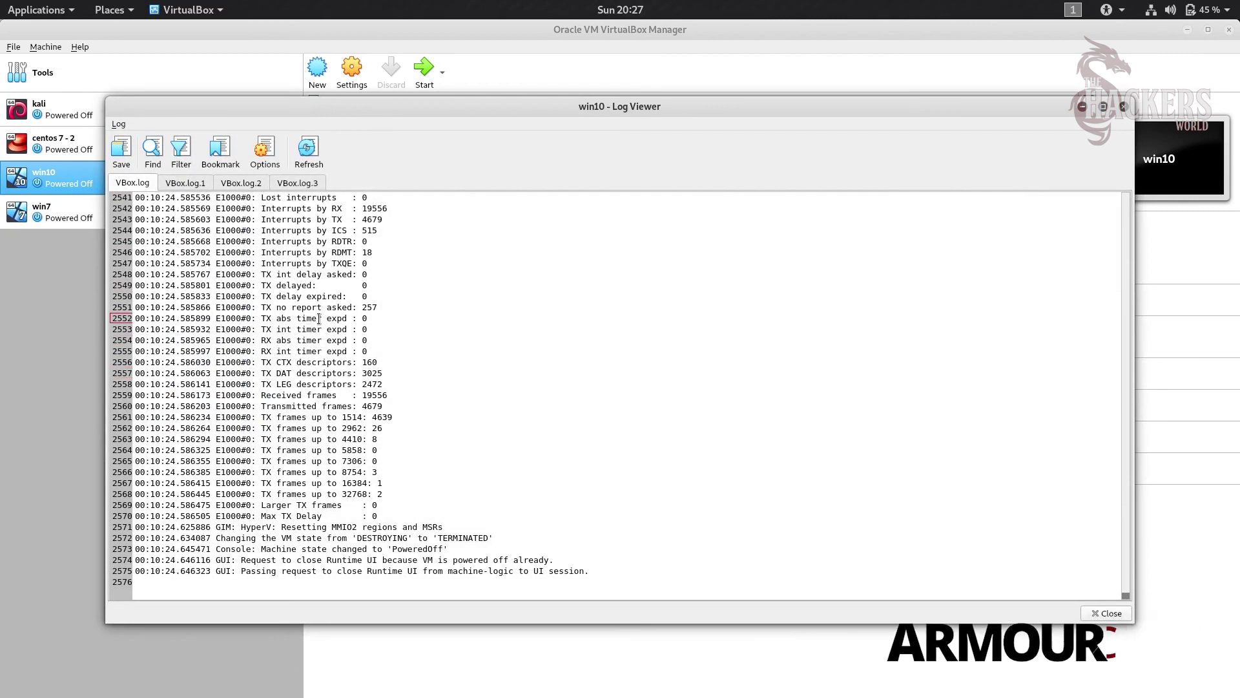
Examine win10's VBox.log, VBox.log.1, VBox.log.2 and VBox.log.3 files, refresh the logs, and close the log viewer
{"action": "left_click", "coordinate": [192, 185]}
{"action": "left_click", "coordinate": [235, 186]}
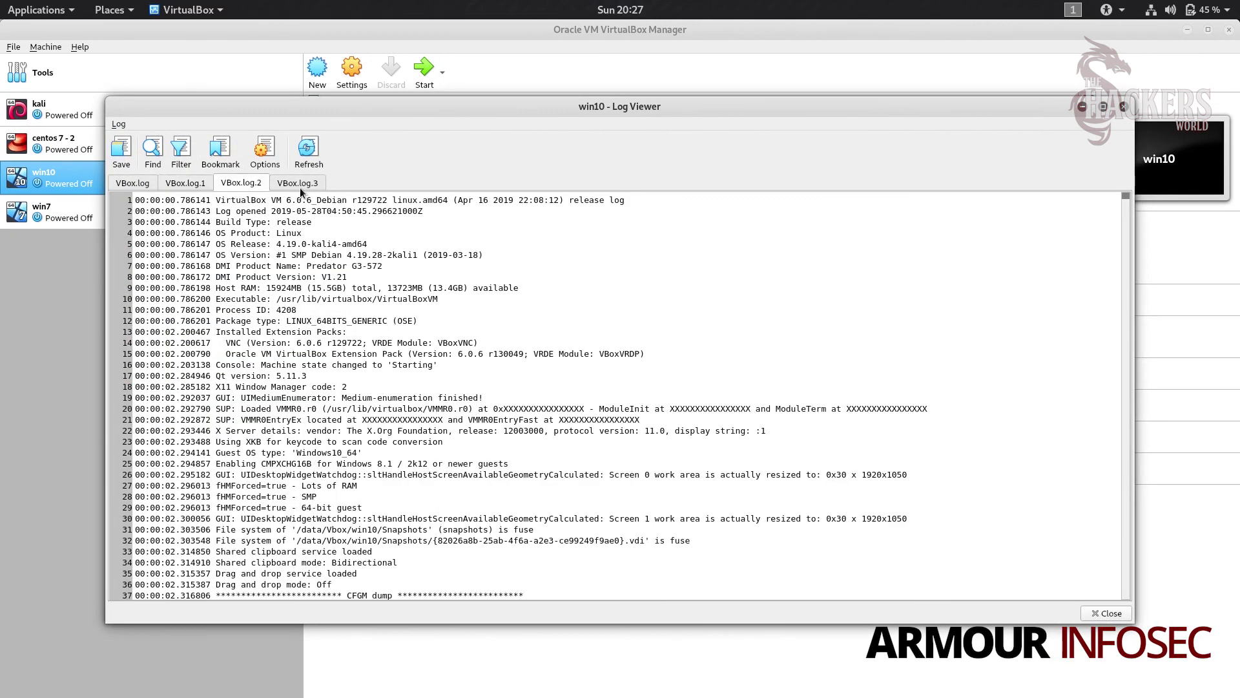
{"action": "left_click", "coordinate": [299, 187]}
{"action": "left_click", "coordinate": [143, 185]}
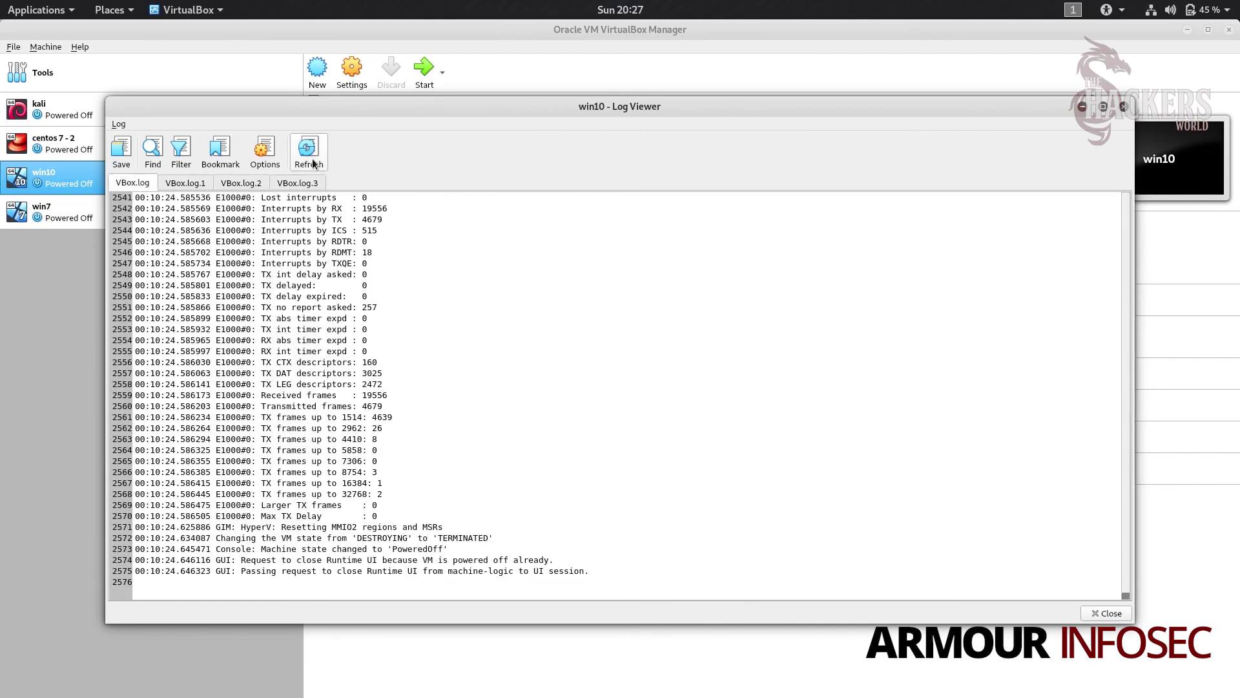
{"action": "left_click", "coordinate": [312, 158]}
{"action": "scroll", "coordinate": [435, 311], "scroll_direction": "up", "scroll_amount": 20}
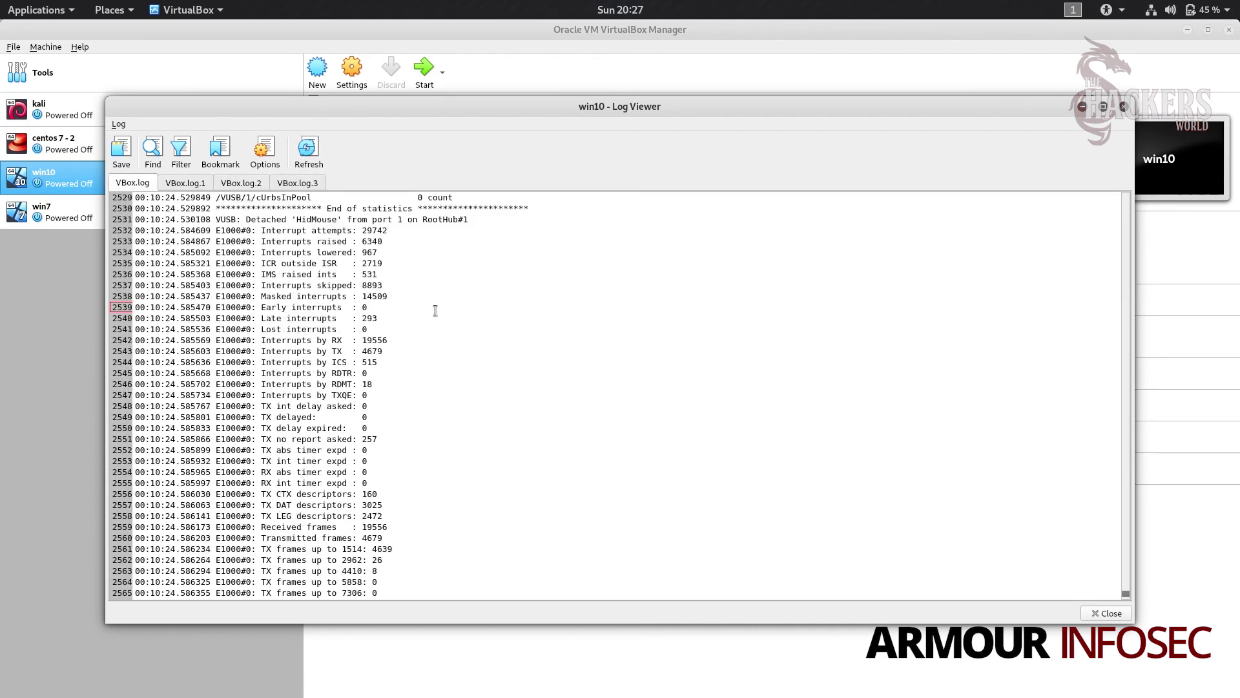
{"action": "left_click", "coordinate": [1121, 106]}
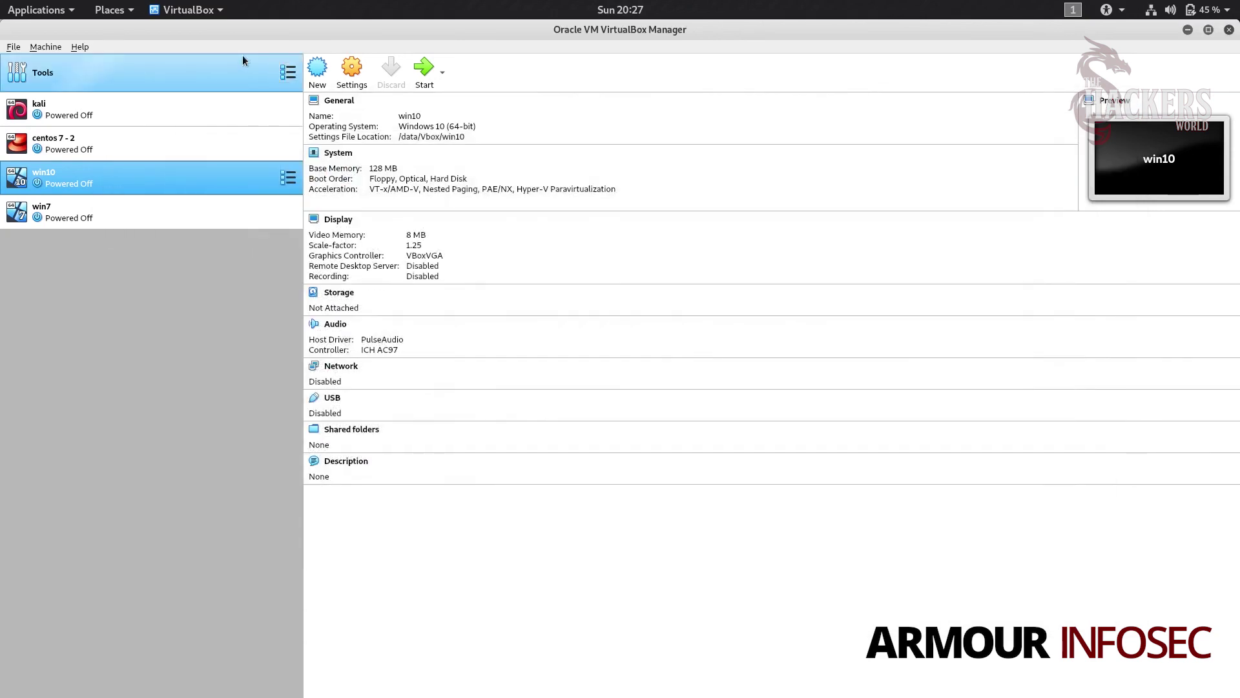
Sort the virtual machine list alphabetically
{"action": "left_click", "coordinate": [45, 46]}
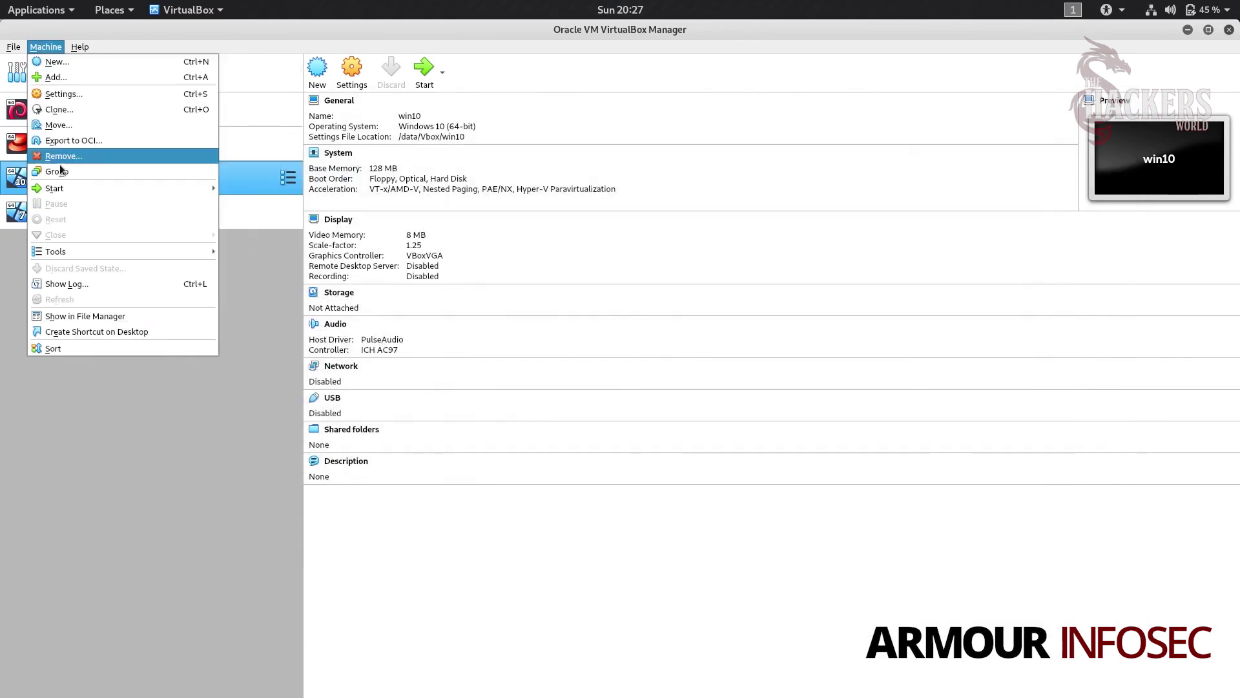
{"action": "left_click", "coordinate": [87, 316]}
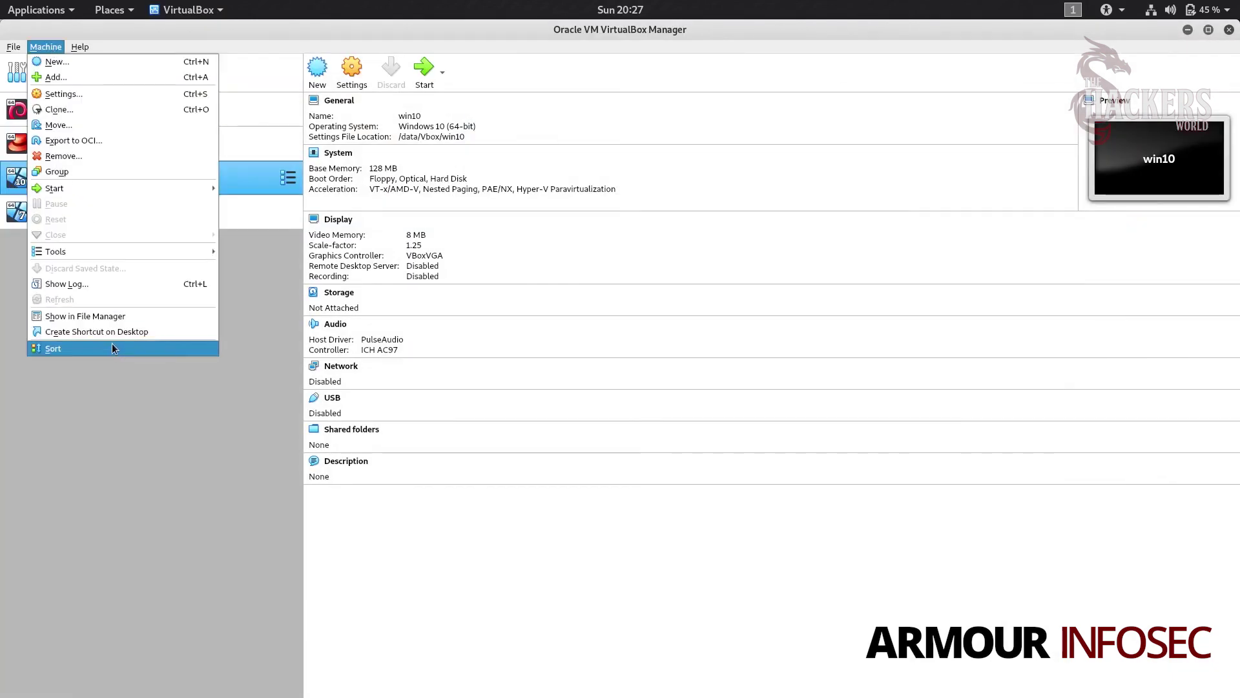
{"action": "left_click", "coordinate": [109, 348]}
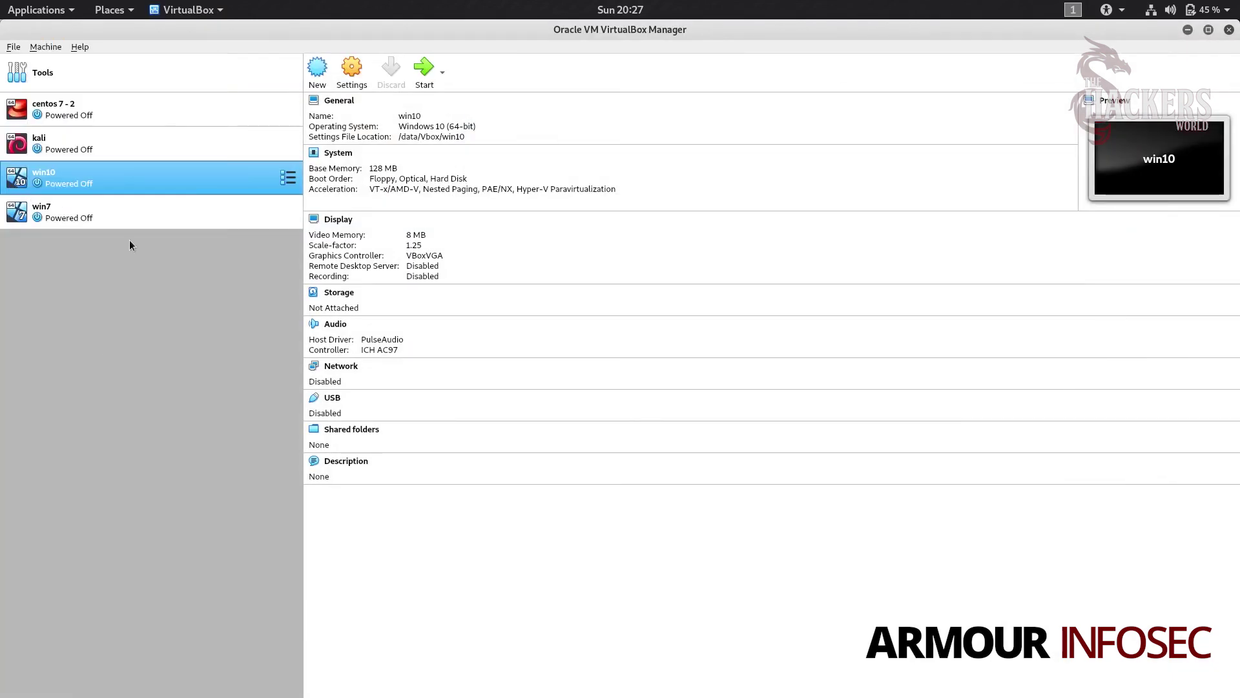